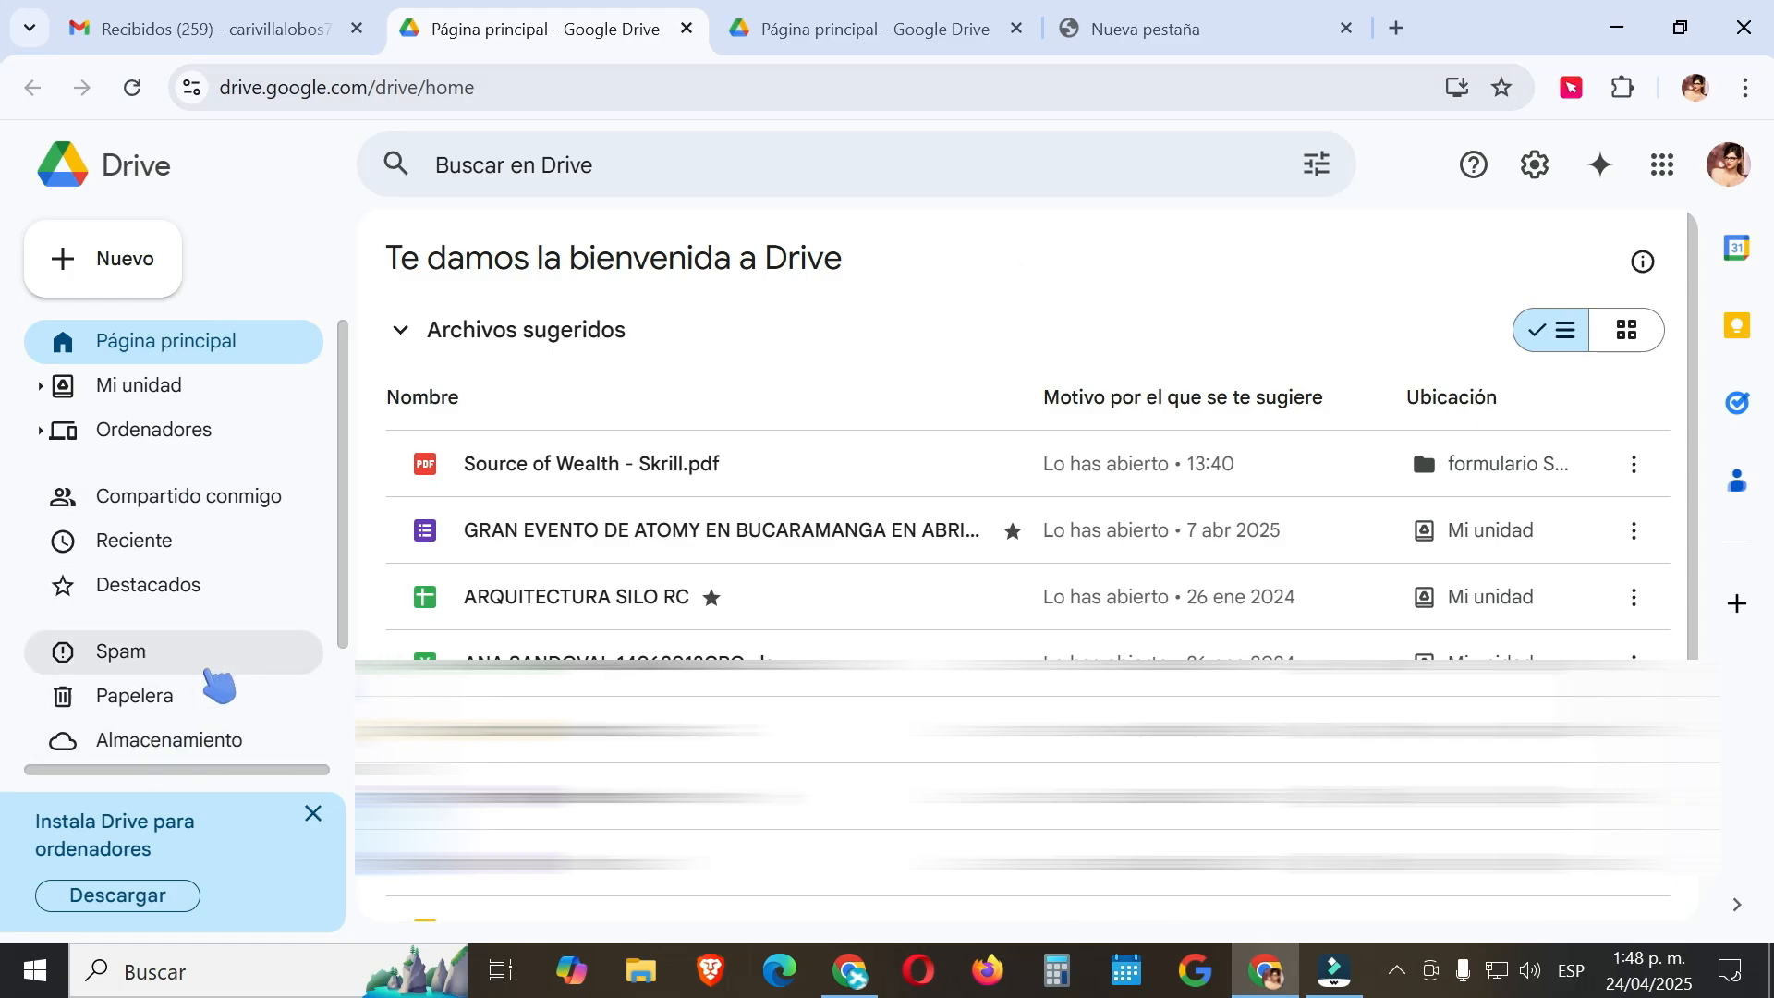
# Shrink the browser window to reveal the desktop, then maximize it again.
pyautogui.scroll(-2, 210, 647)
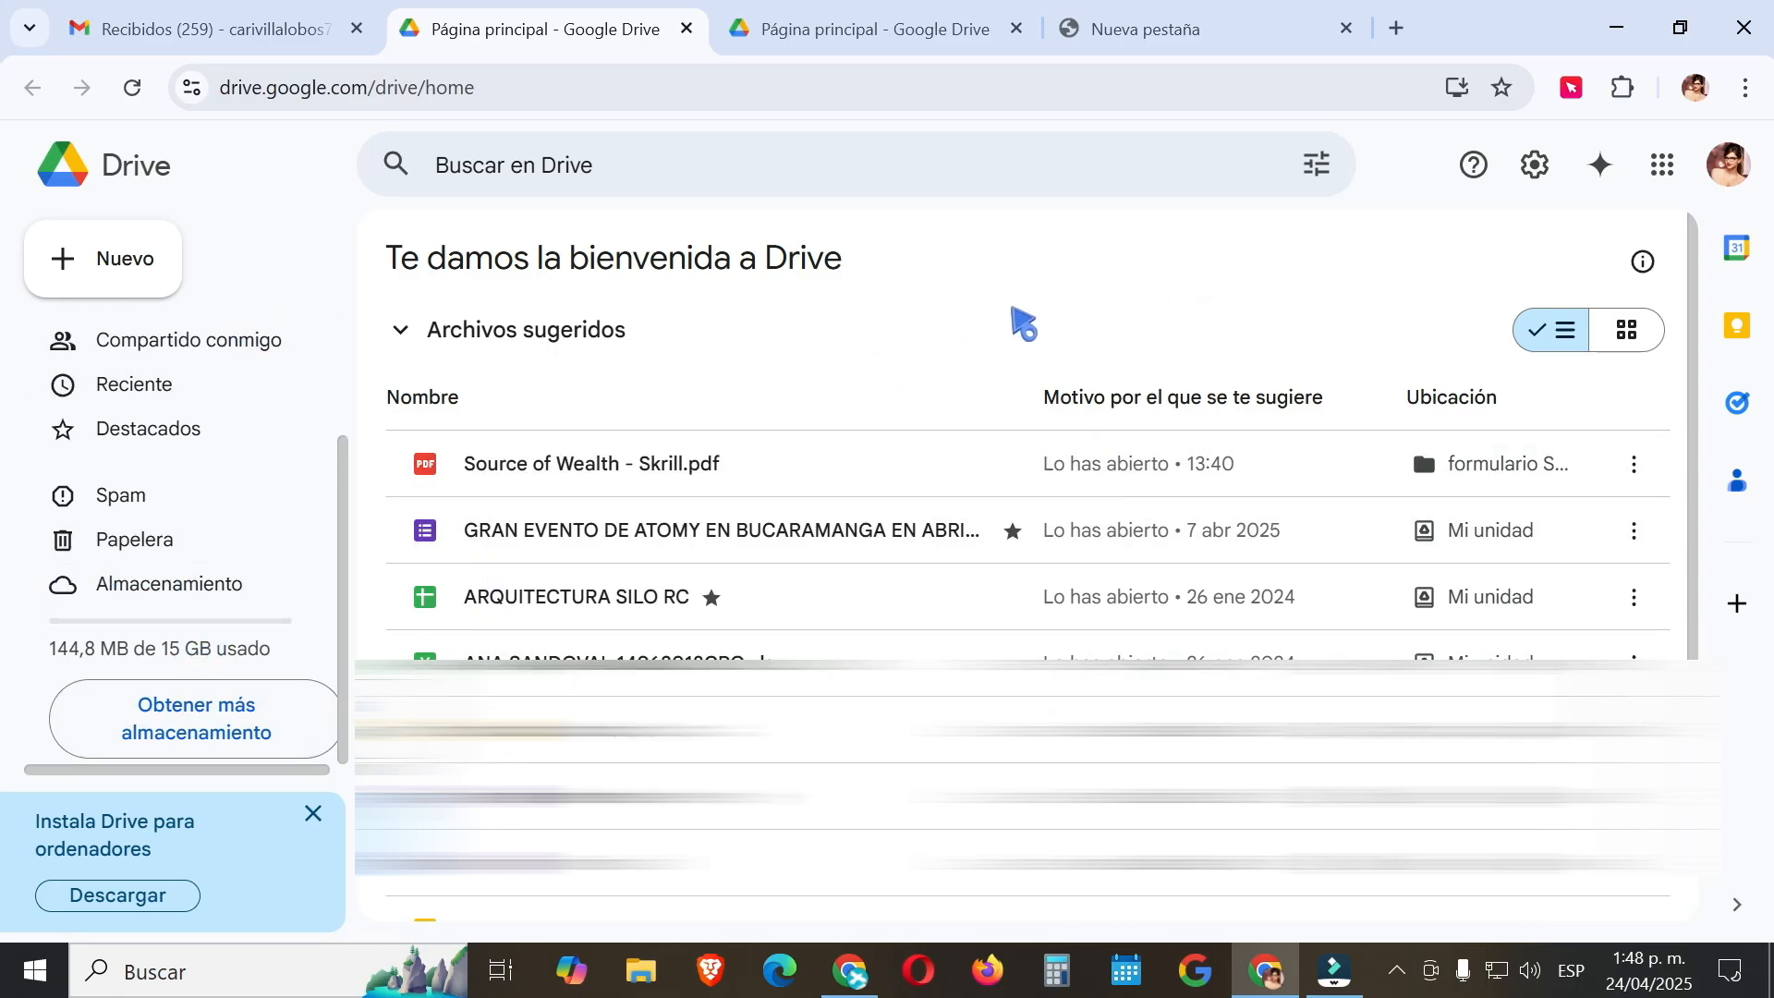
pyautogui.click(1680, 28)
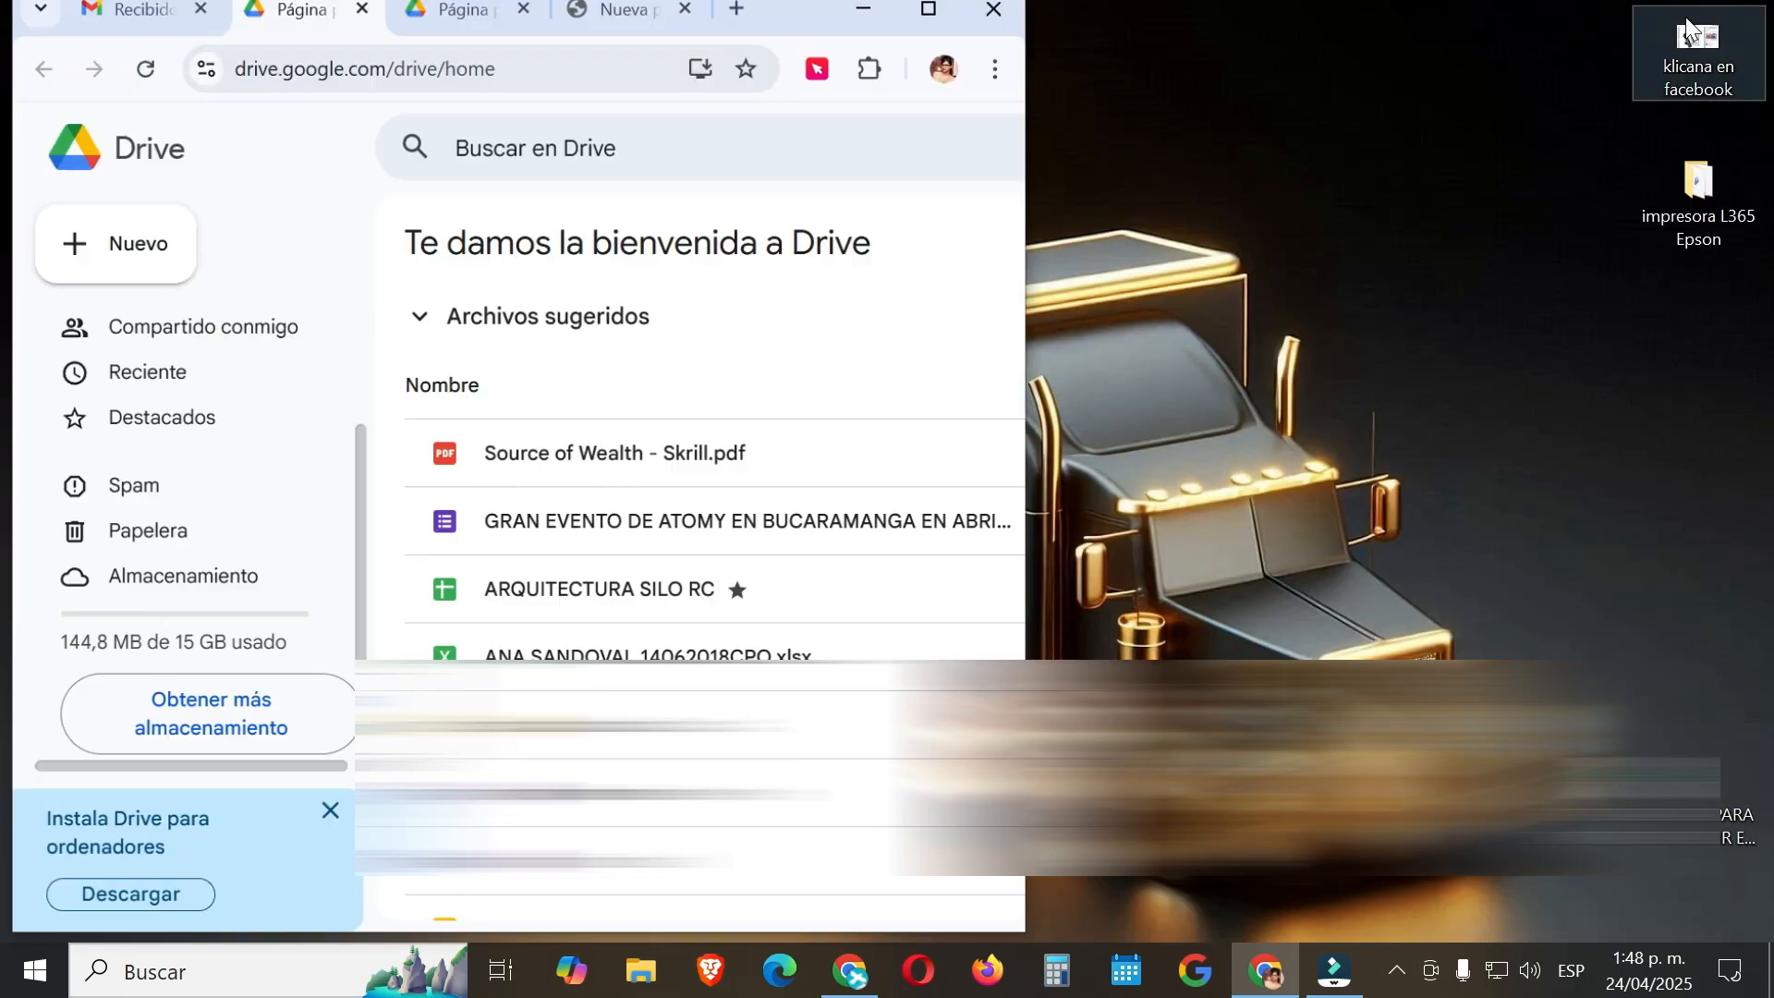
pyautogui.moveTo(1705, 189); pyautogui.dragTo(666, 381)
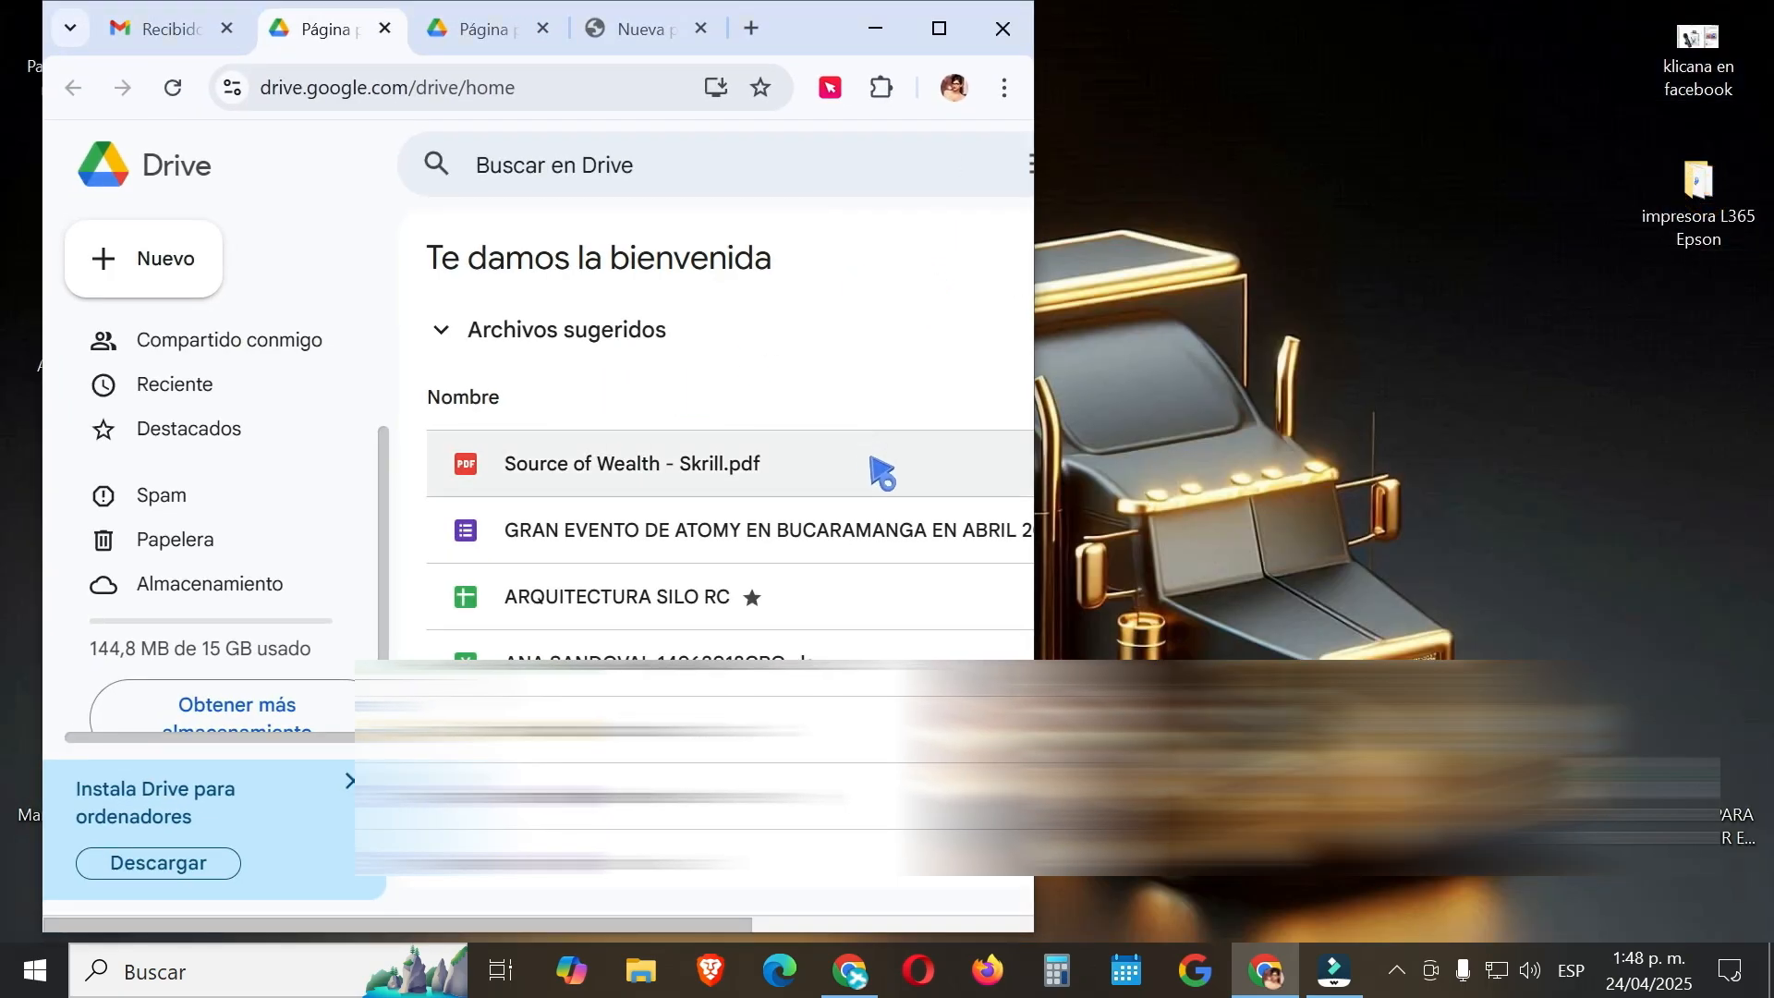
pyautogui.click(937, 21)
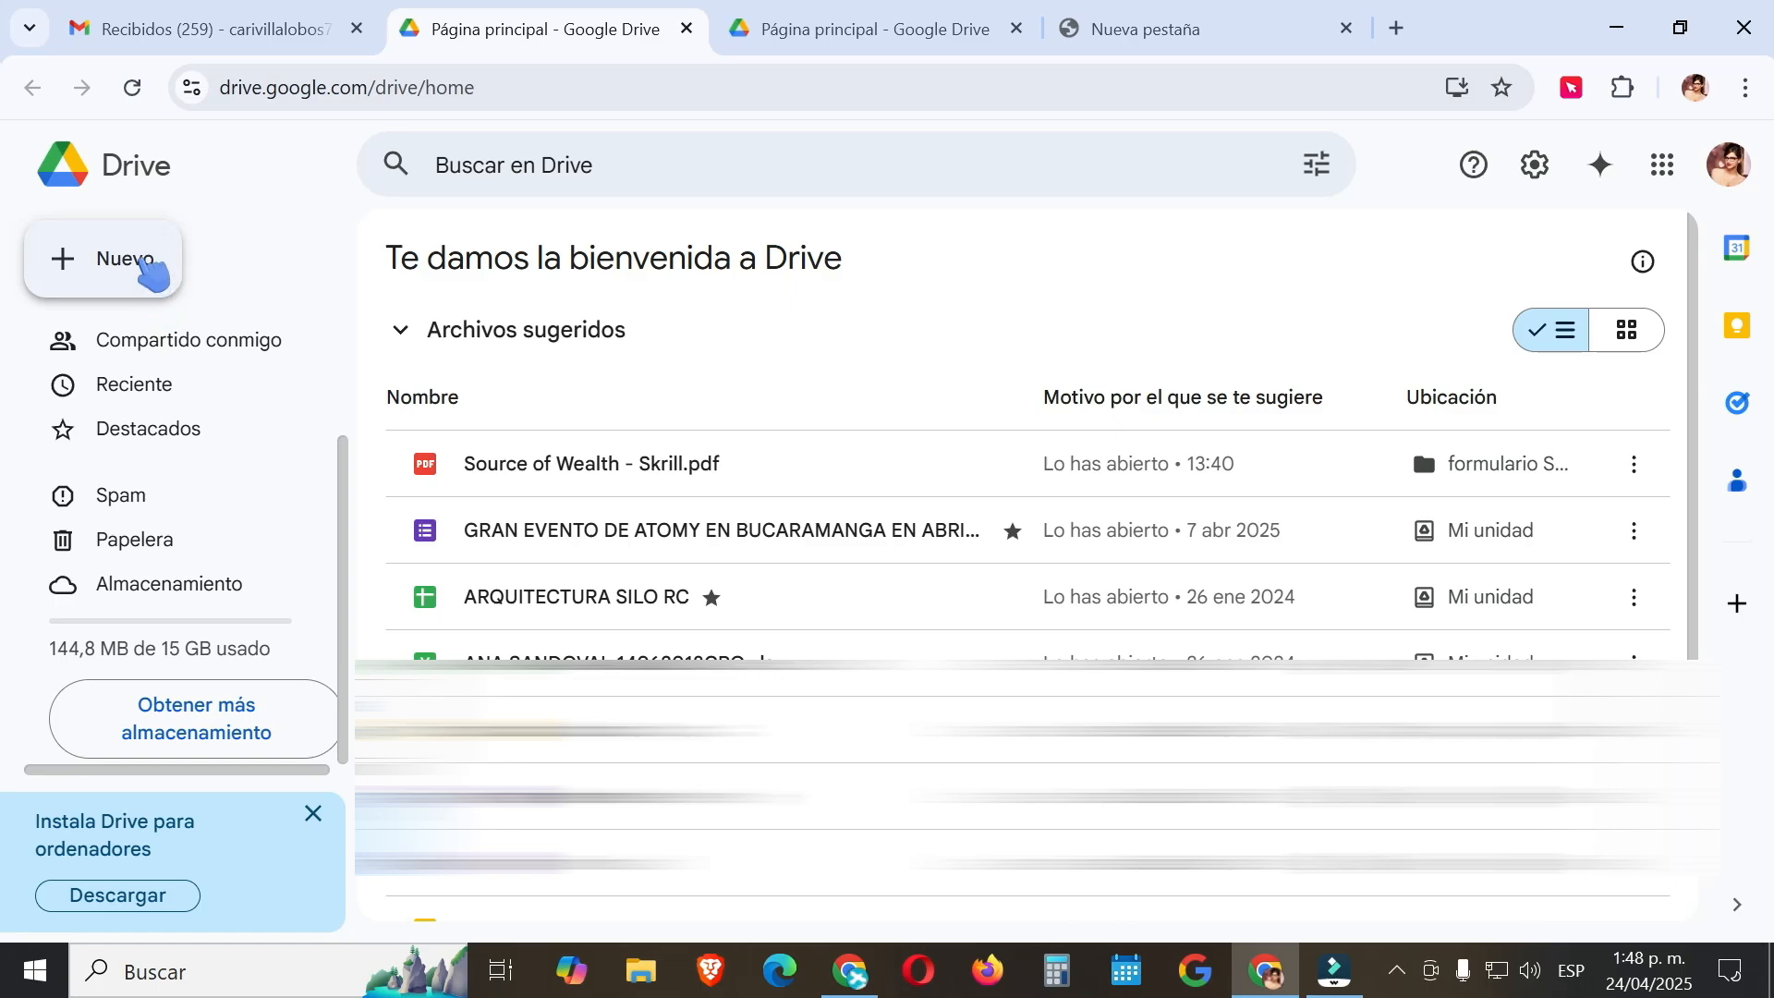
# Upload the image 'acondicionador herbal atomy' to Drive and refresh the home page.
pyautogui.click(102, 275)
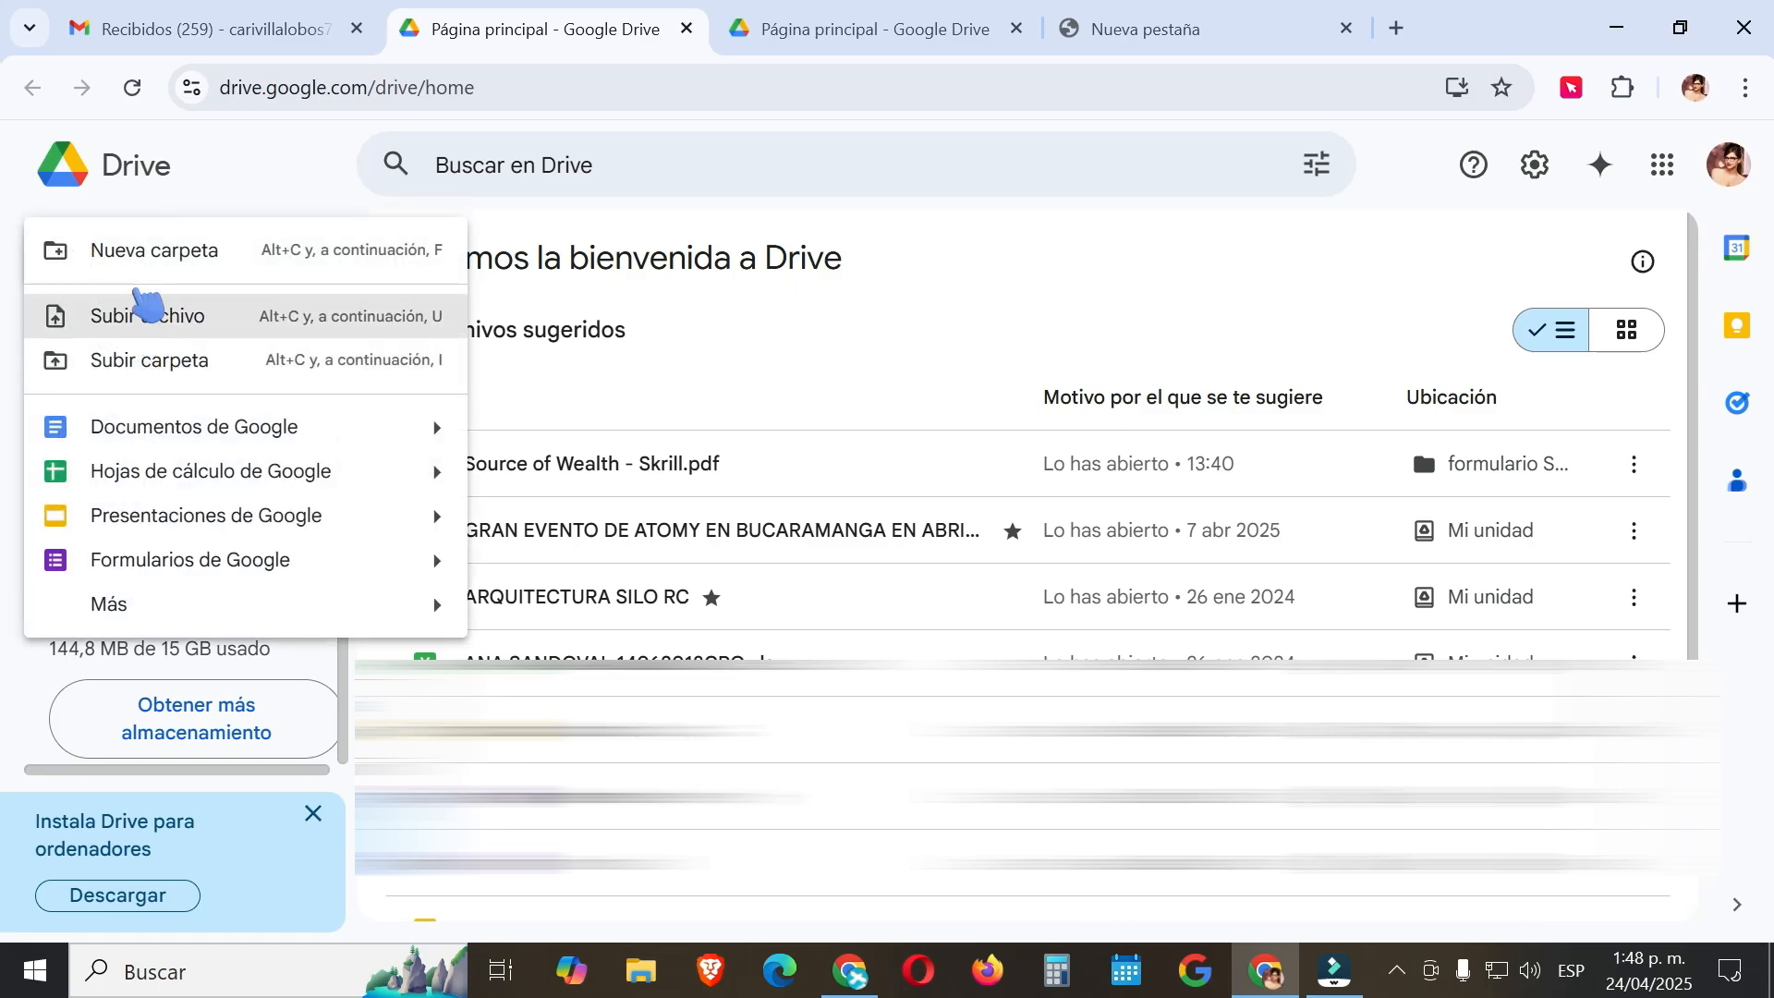
pyautogui.click(143, 322)
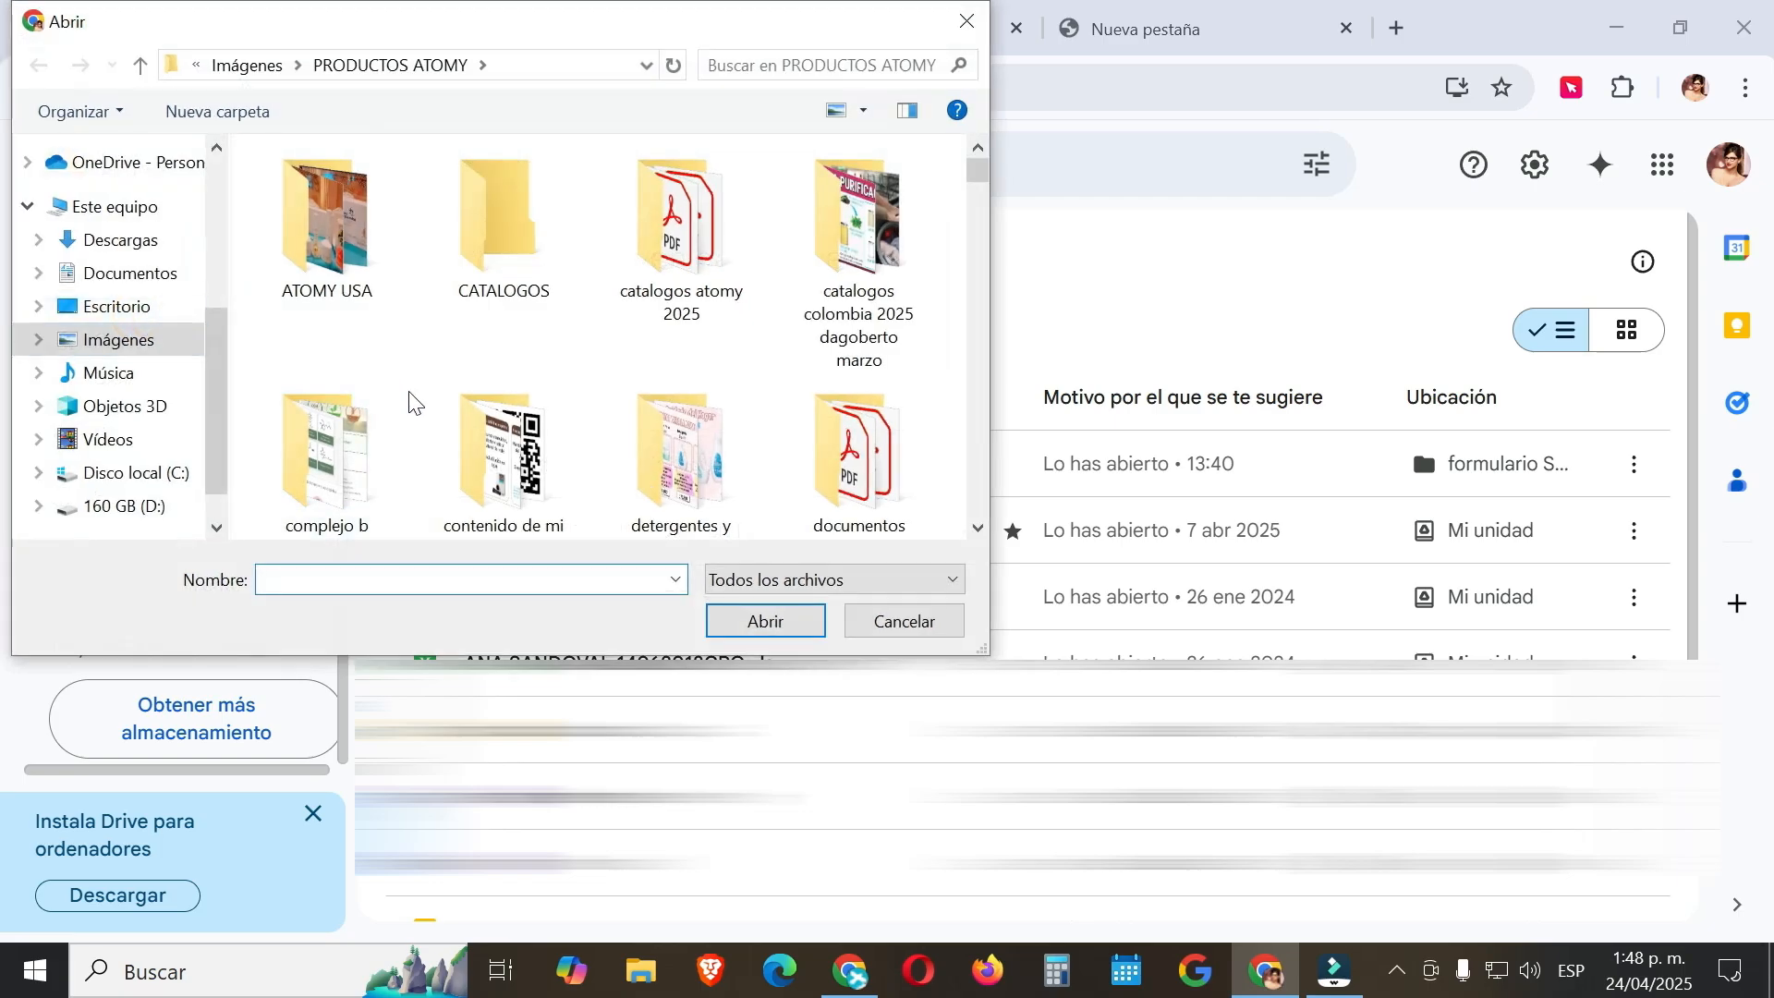
pyautogui.scroll(-5, 462, 399)
pyautogui.scroll(-3, 475, 407)
pyautogui.click(319, 425)
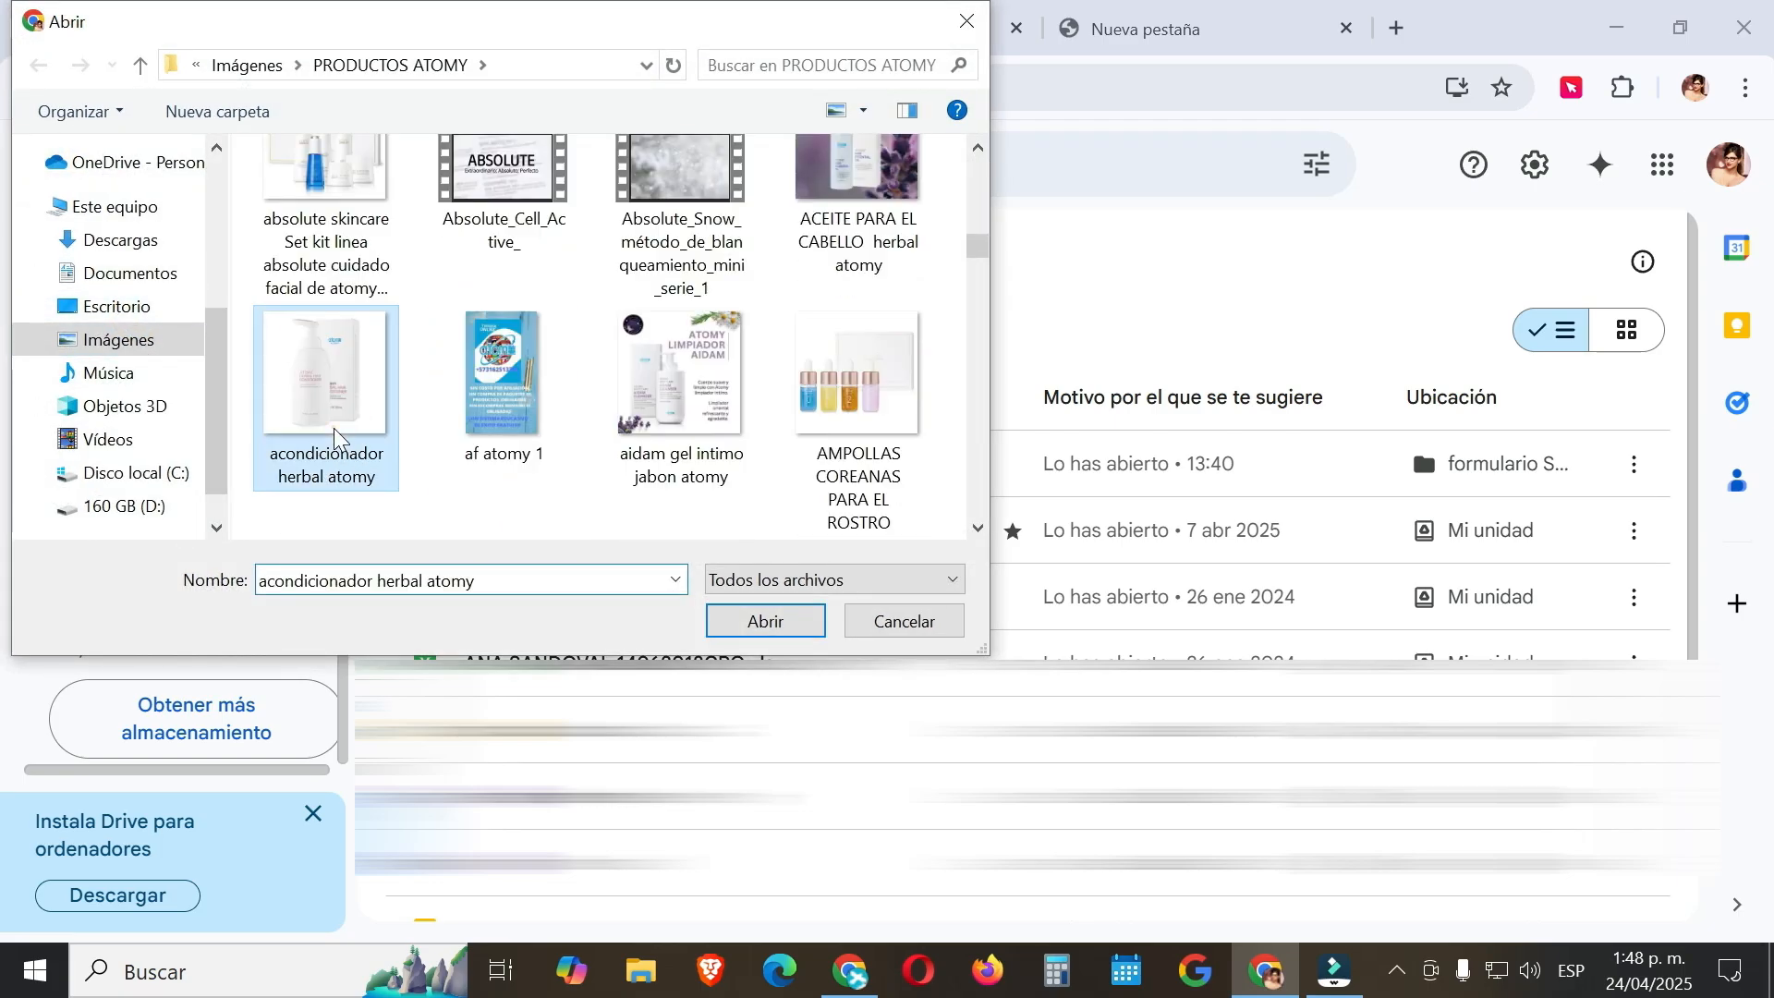
pyautogui.click(763, 625)
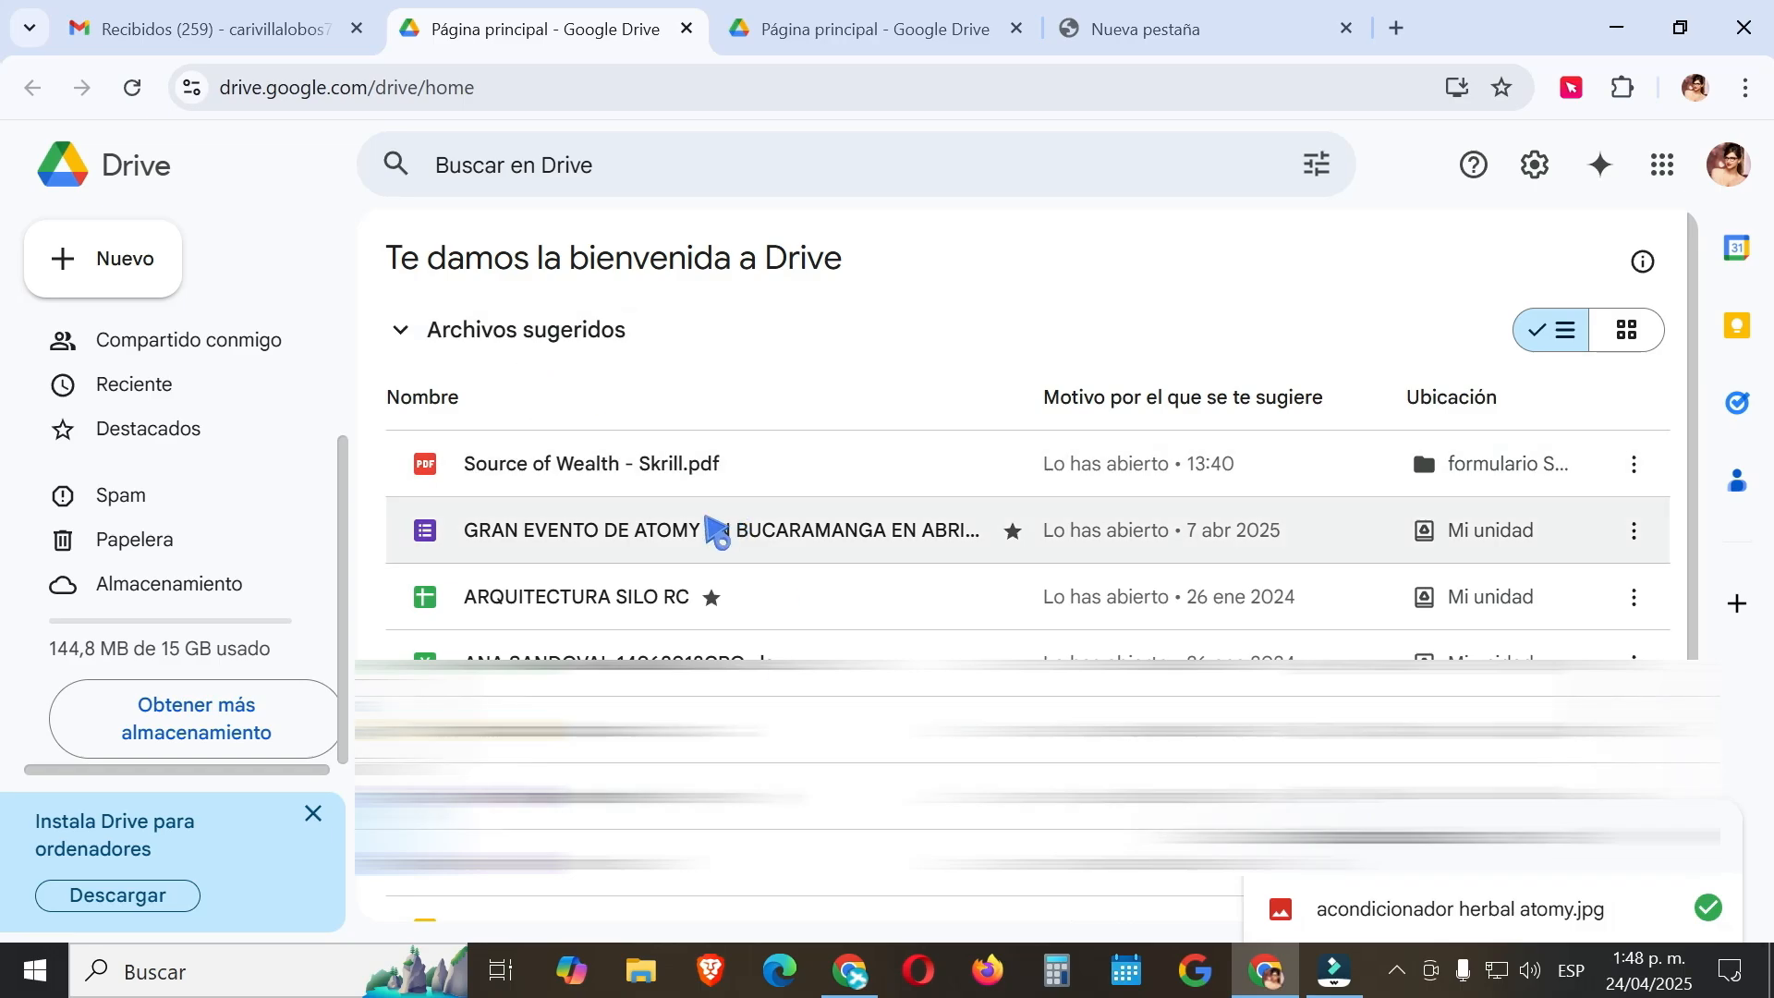
pyautogui.click(135, 99)
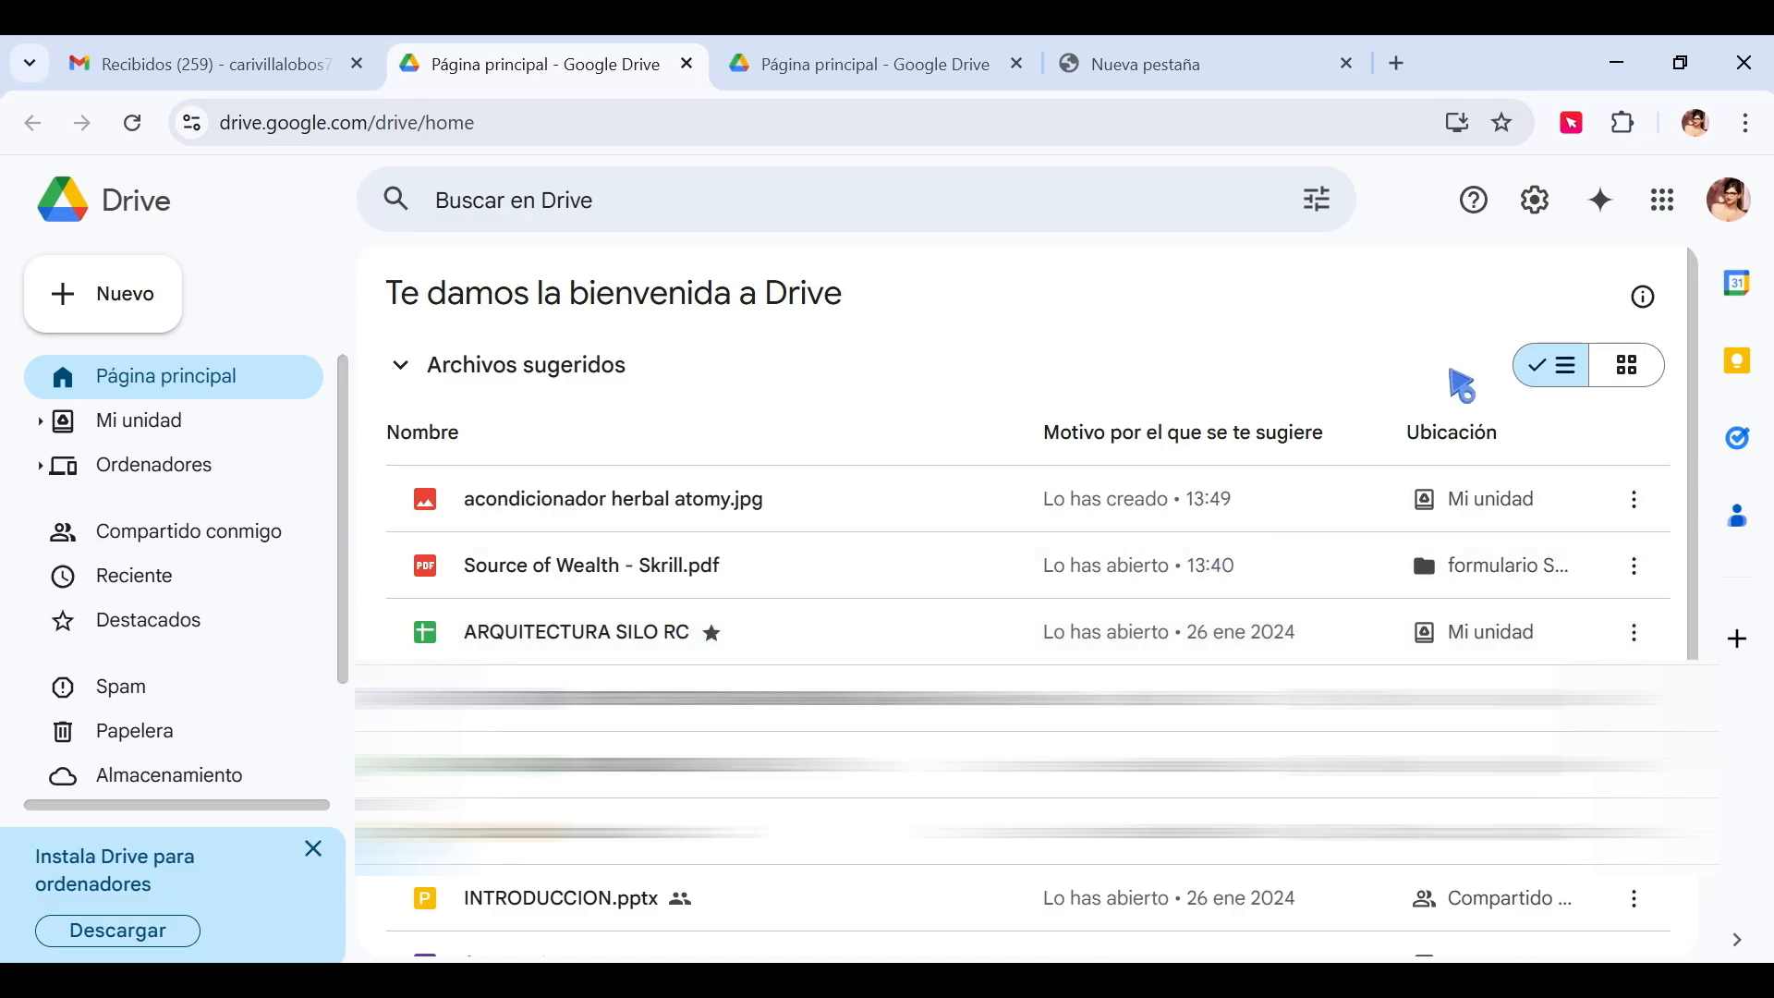
# Switch the suggested files between grid and list layout.
pyautogui.click(1606, 369)
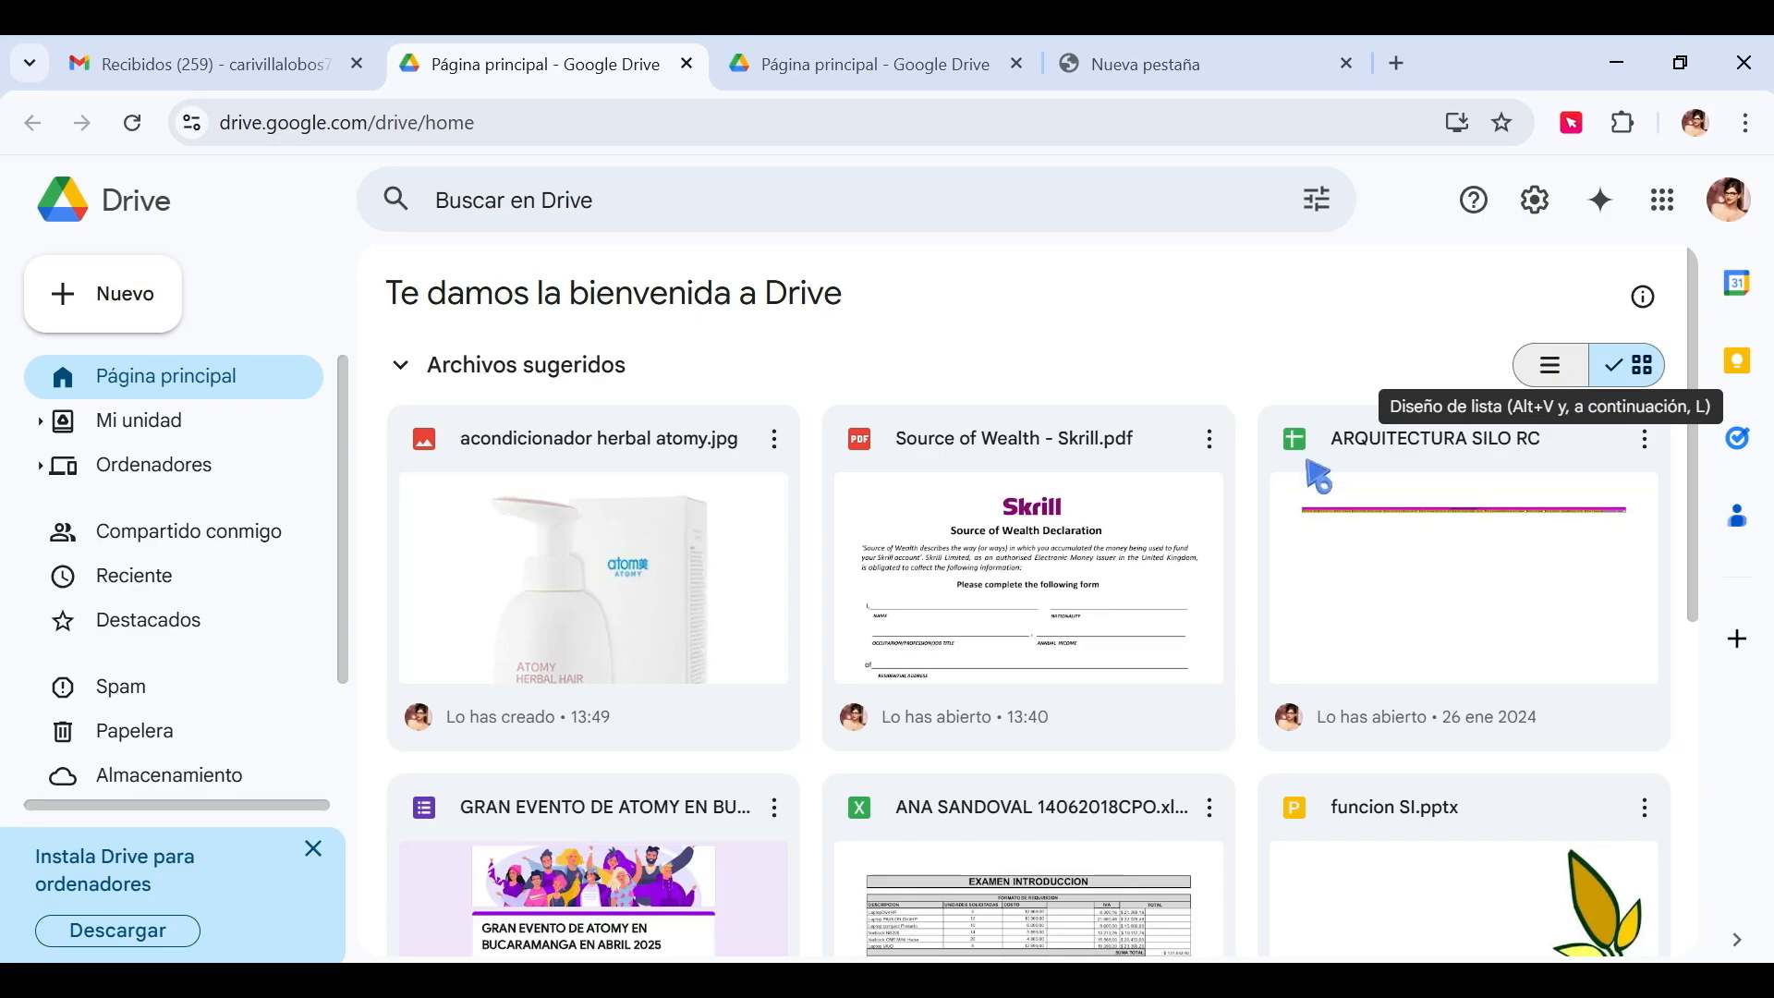
pyautogui.scroll(-5, 1044, 592)
pyautogui.scroll(5, 1023, 688)
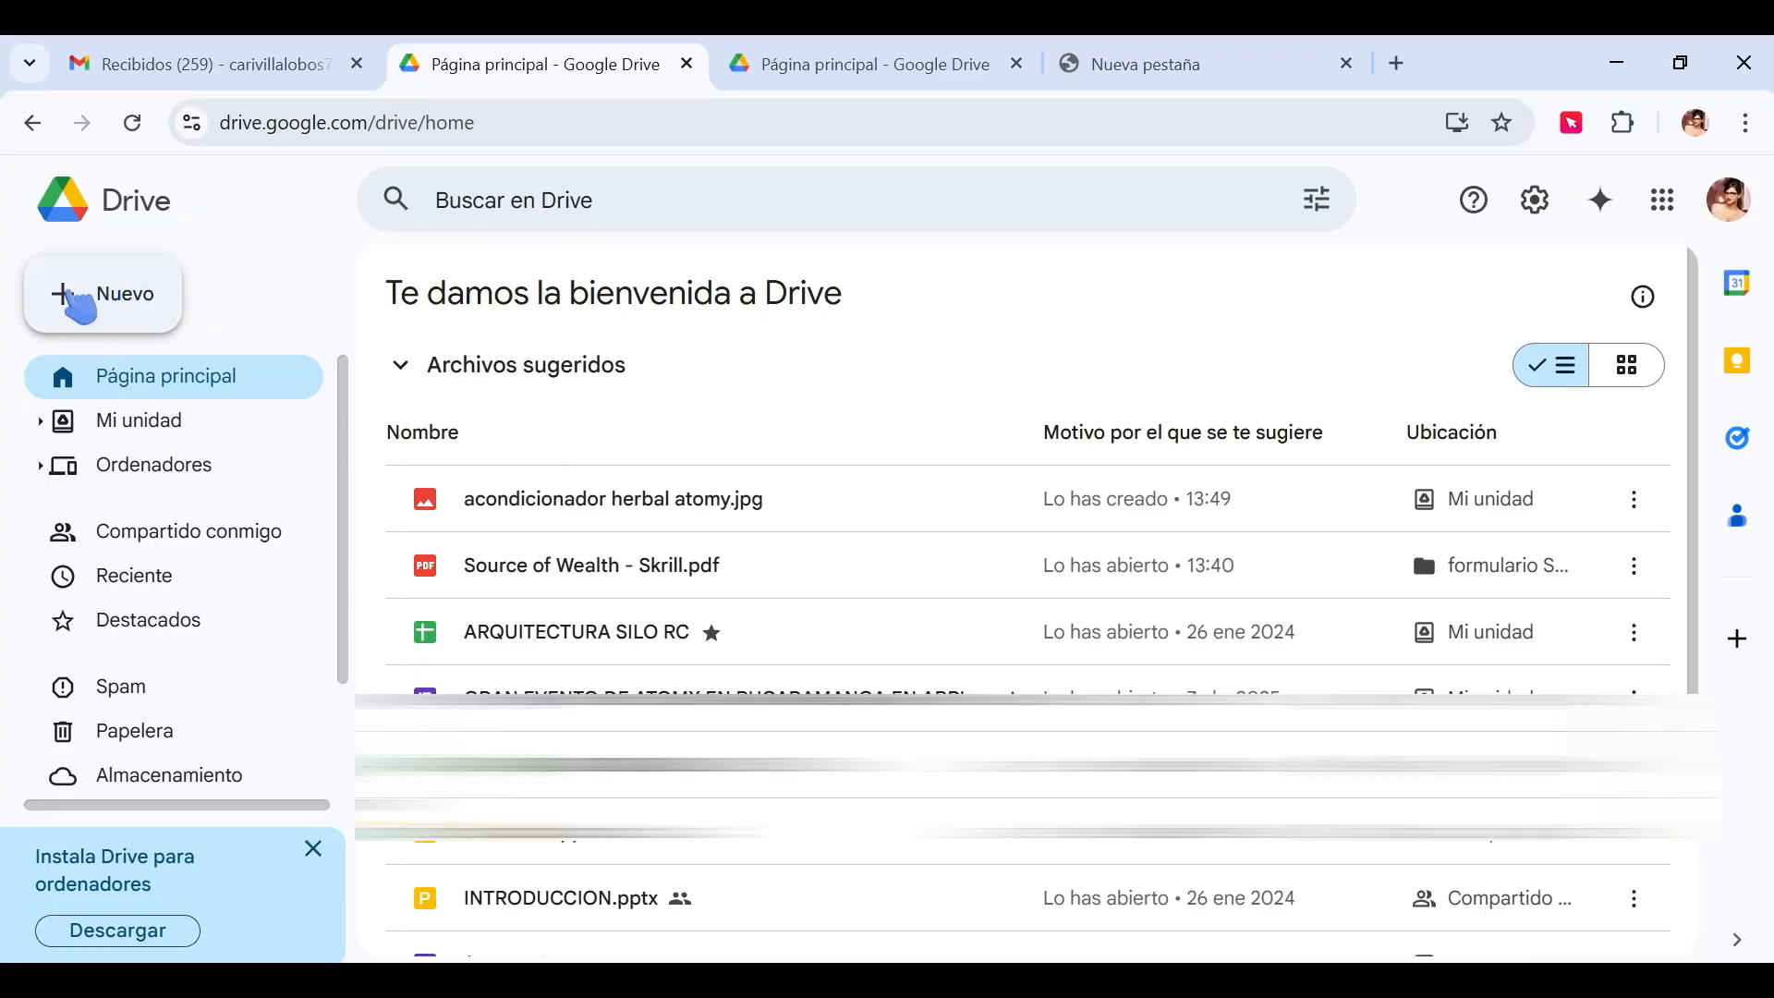
# Create a new folder named 'DOCUMENTOS DE LA EMPRESA X' in Mi unidad and open it.
pyautogui.click(93, 296)
pyautogui.click(146, 288)
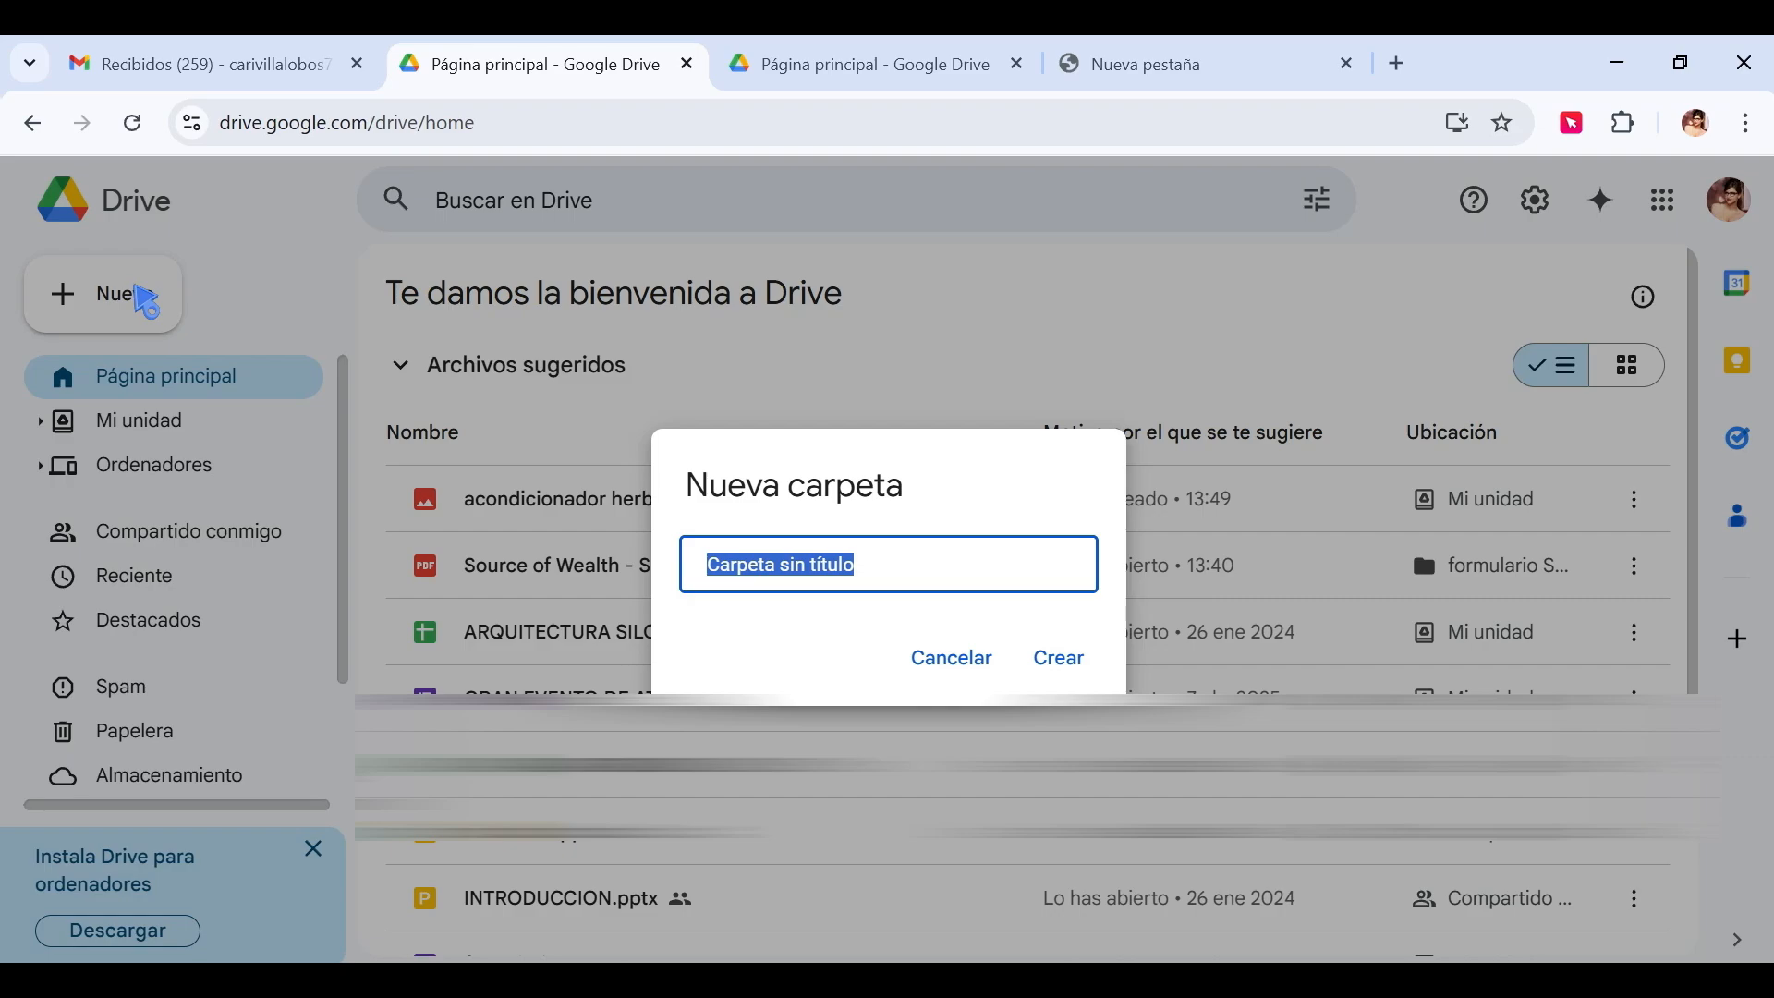
pyautogui.write('d')
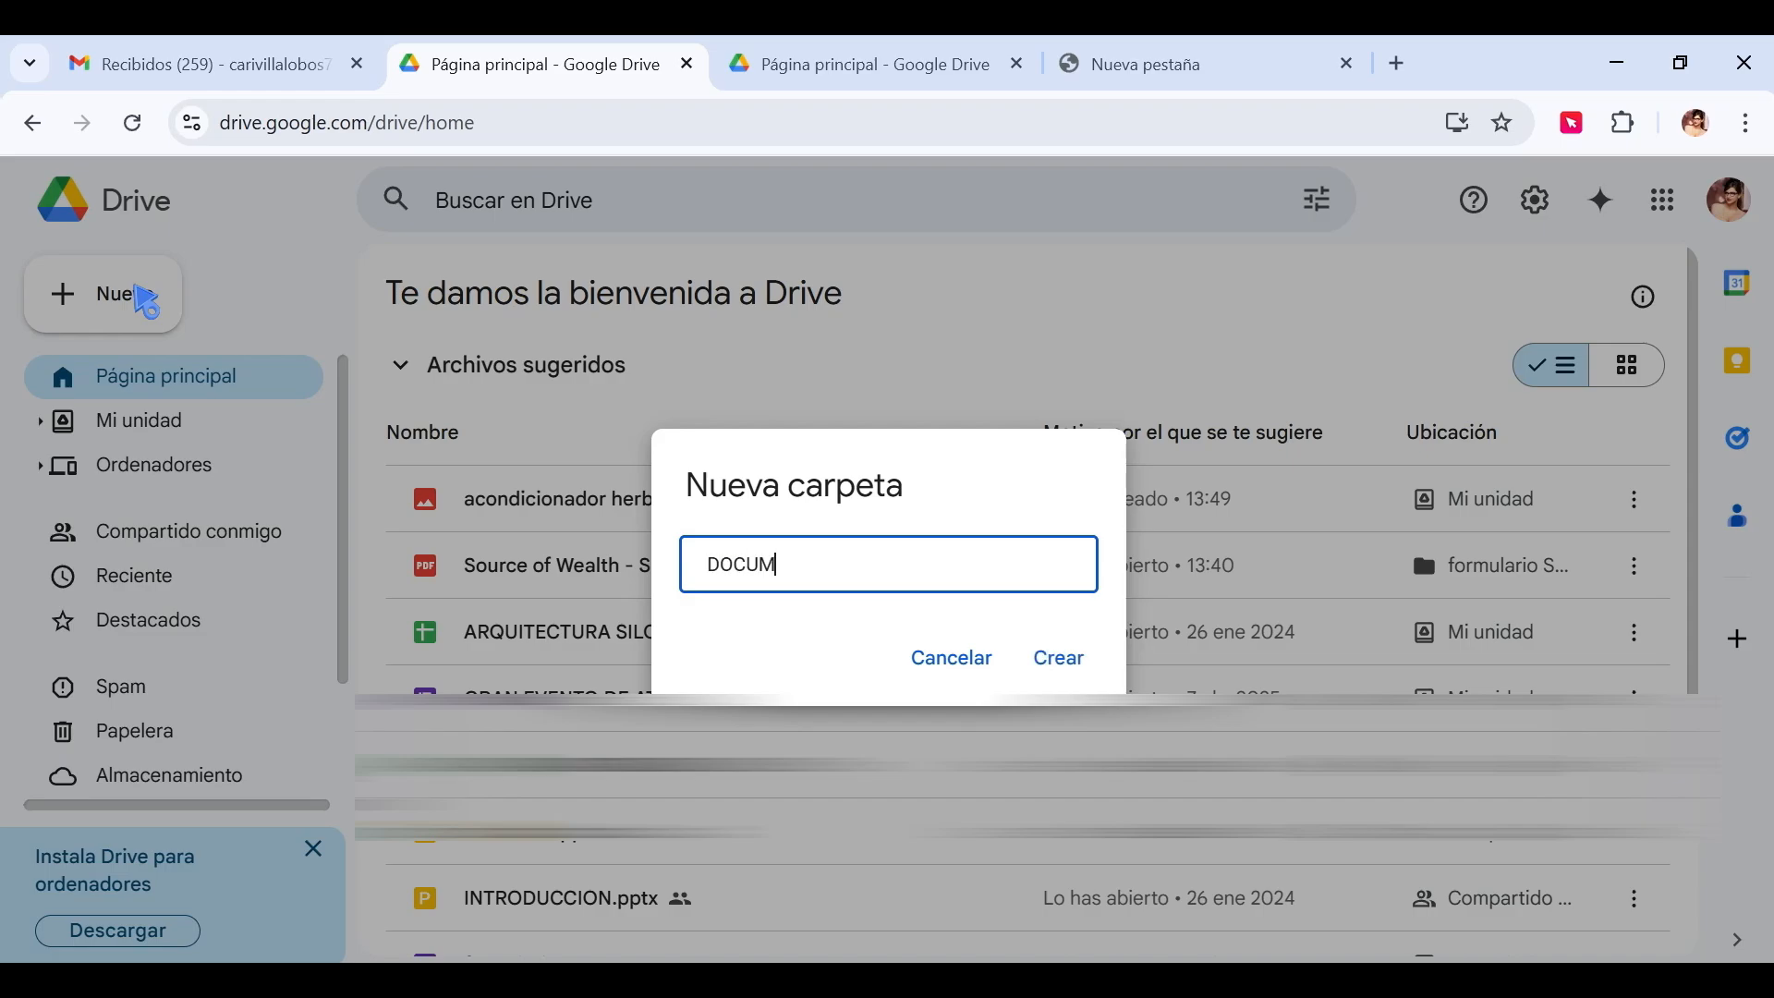
pyautogui.write('OCUMENTOS DE LA EMPRESA X')
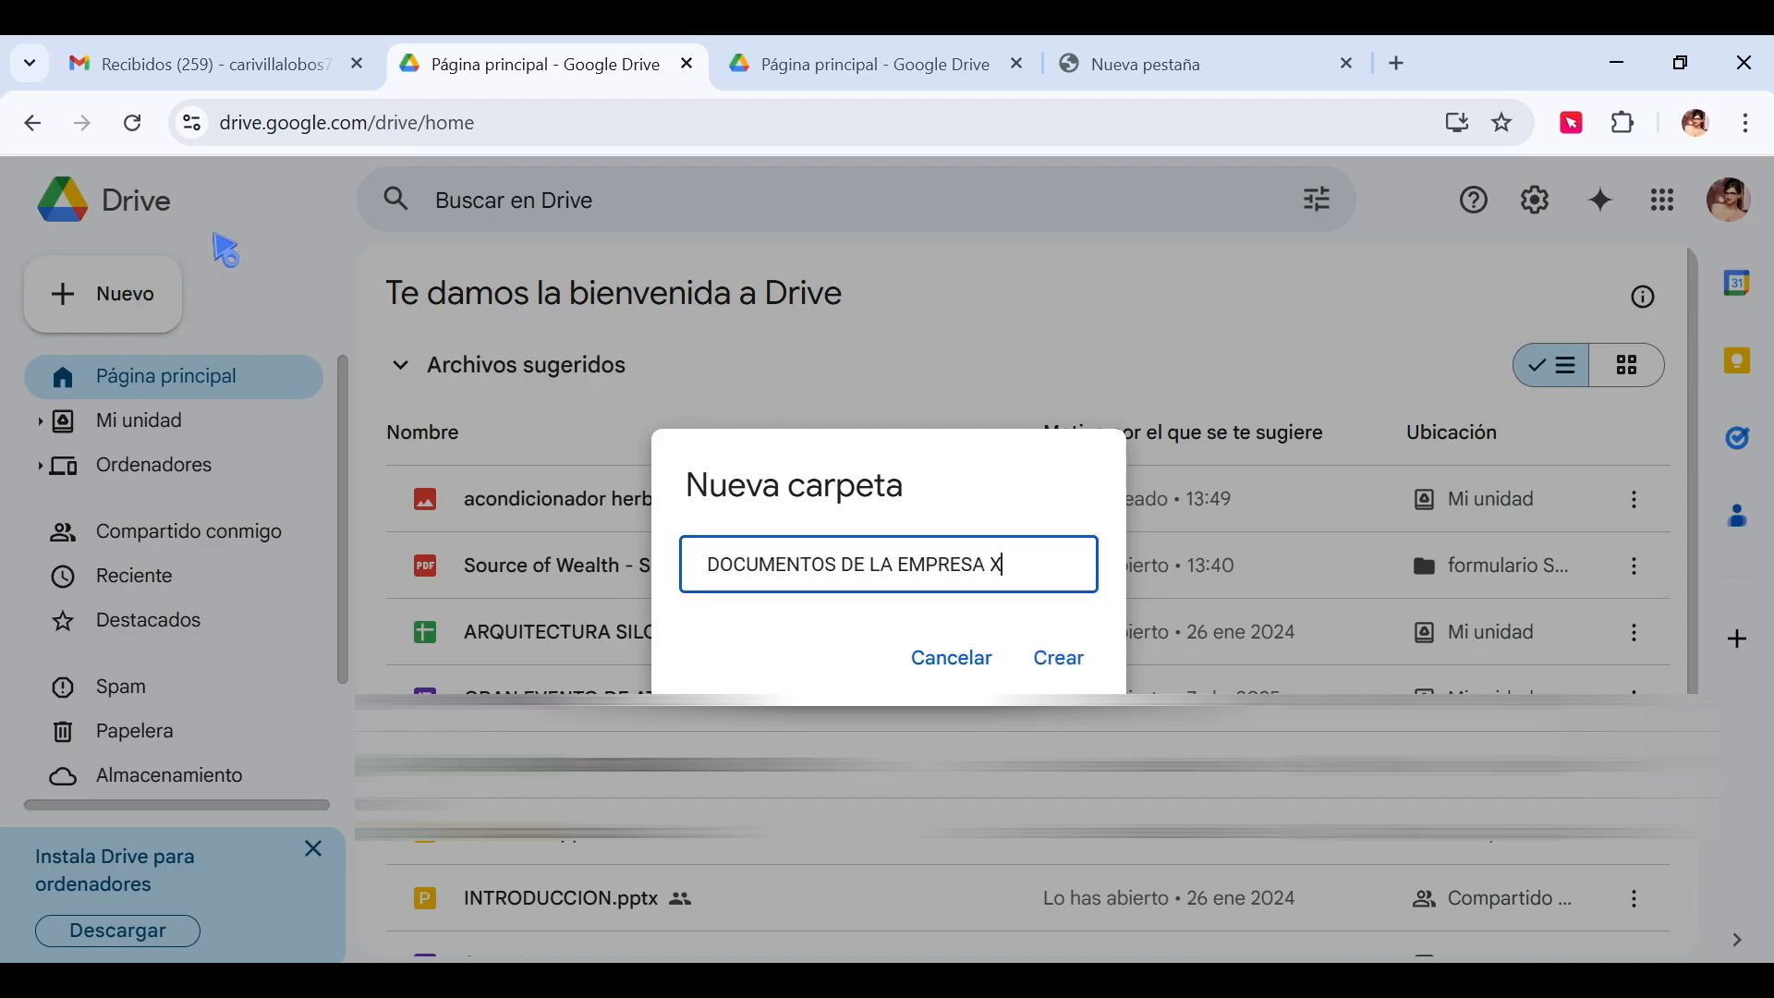
pyautogui.click(1058, 658)
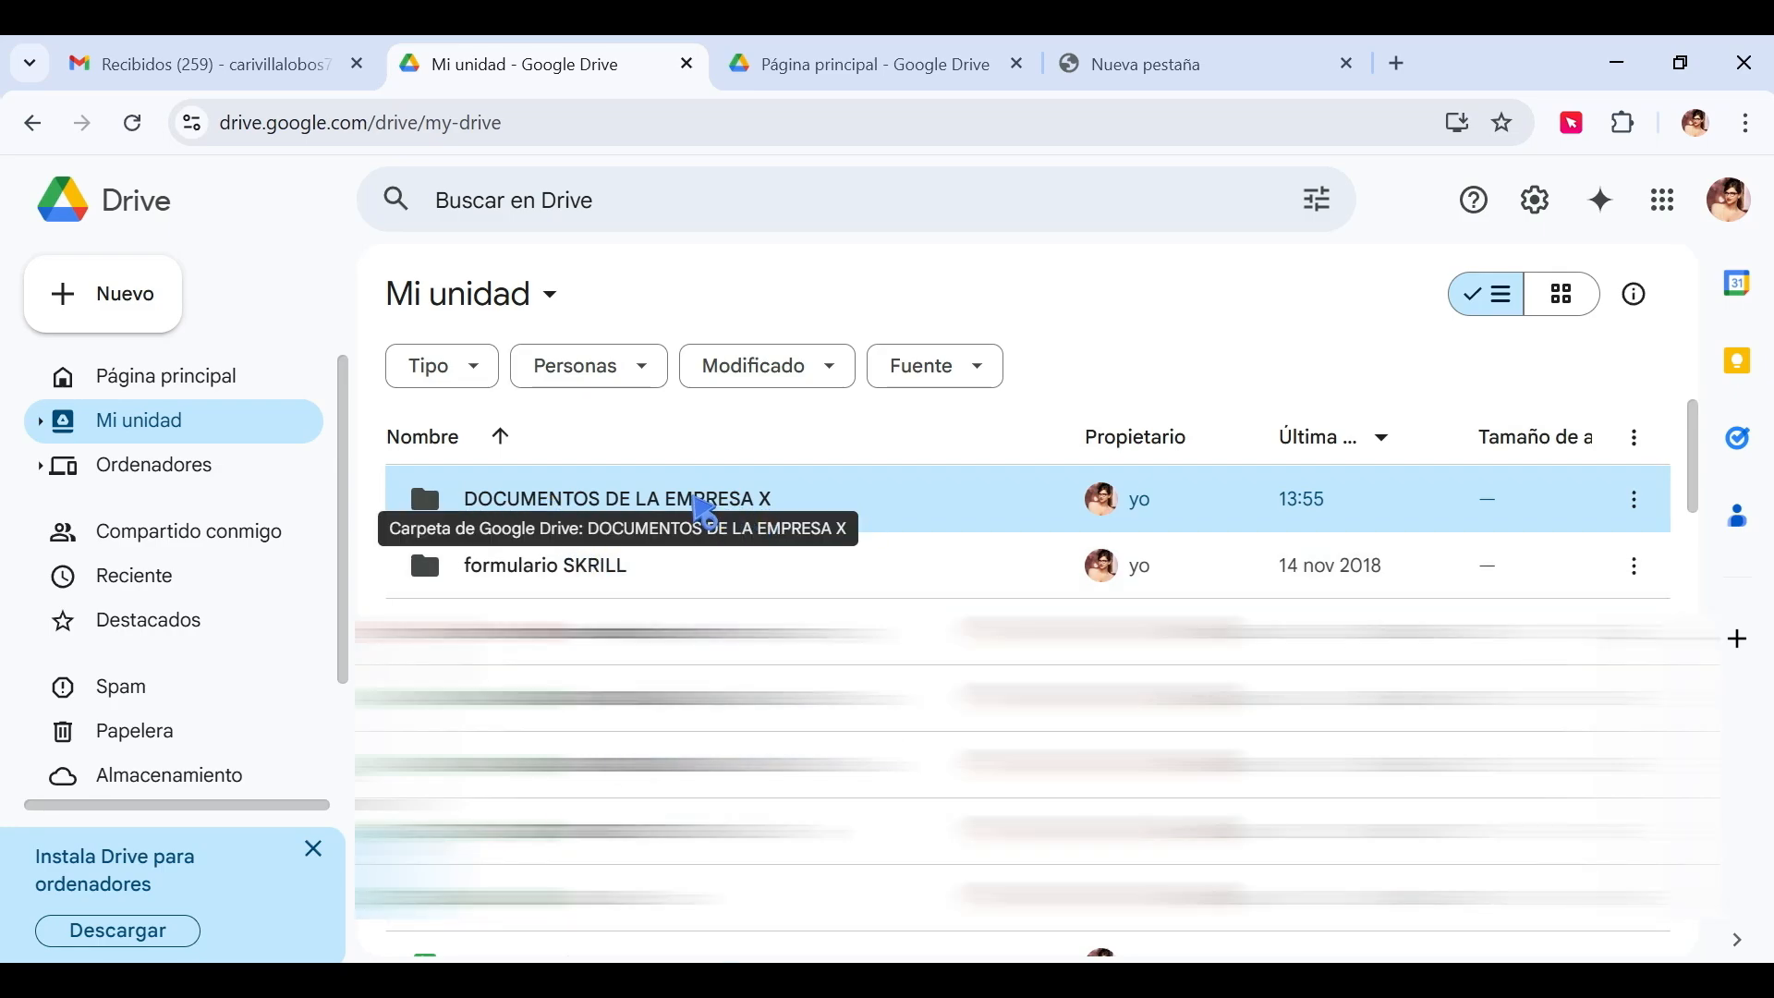
pyautogui.doubleClick(698, 507)
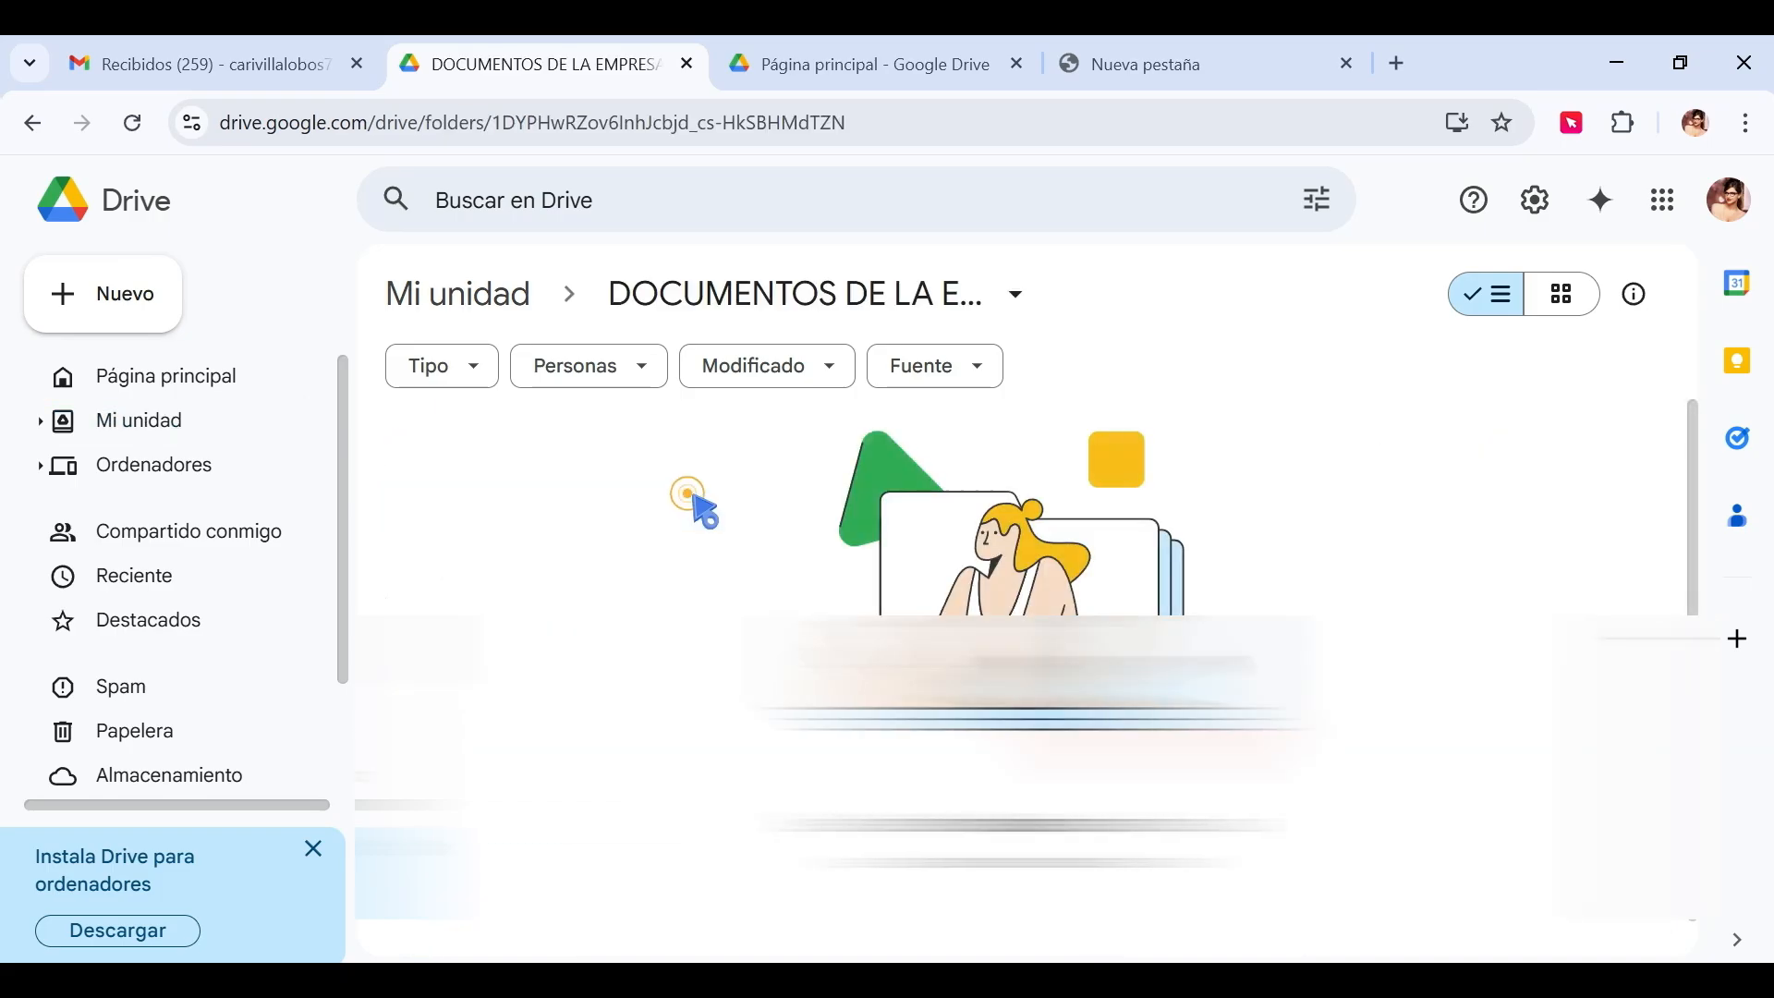
# Create the subfolders 'PRODUCTOS PARA EL CABELLO' and 'CAMARA Y COMERCIO'.
pyautogui.click(109, 291)
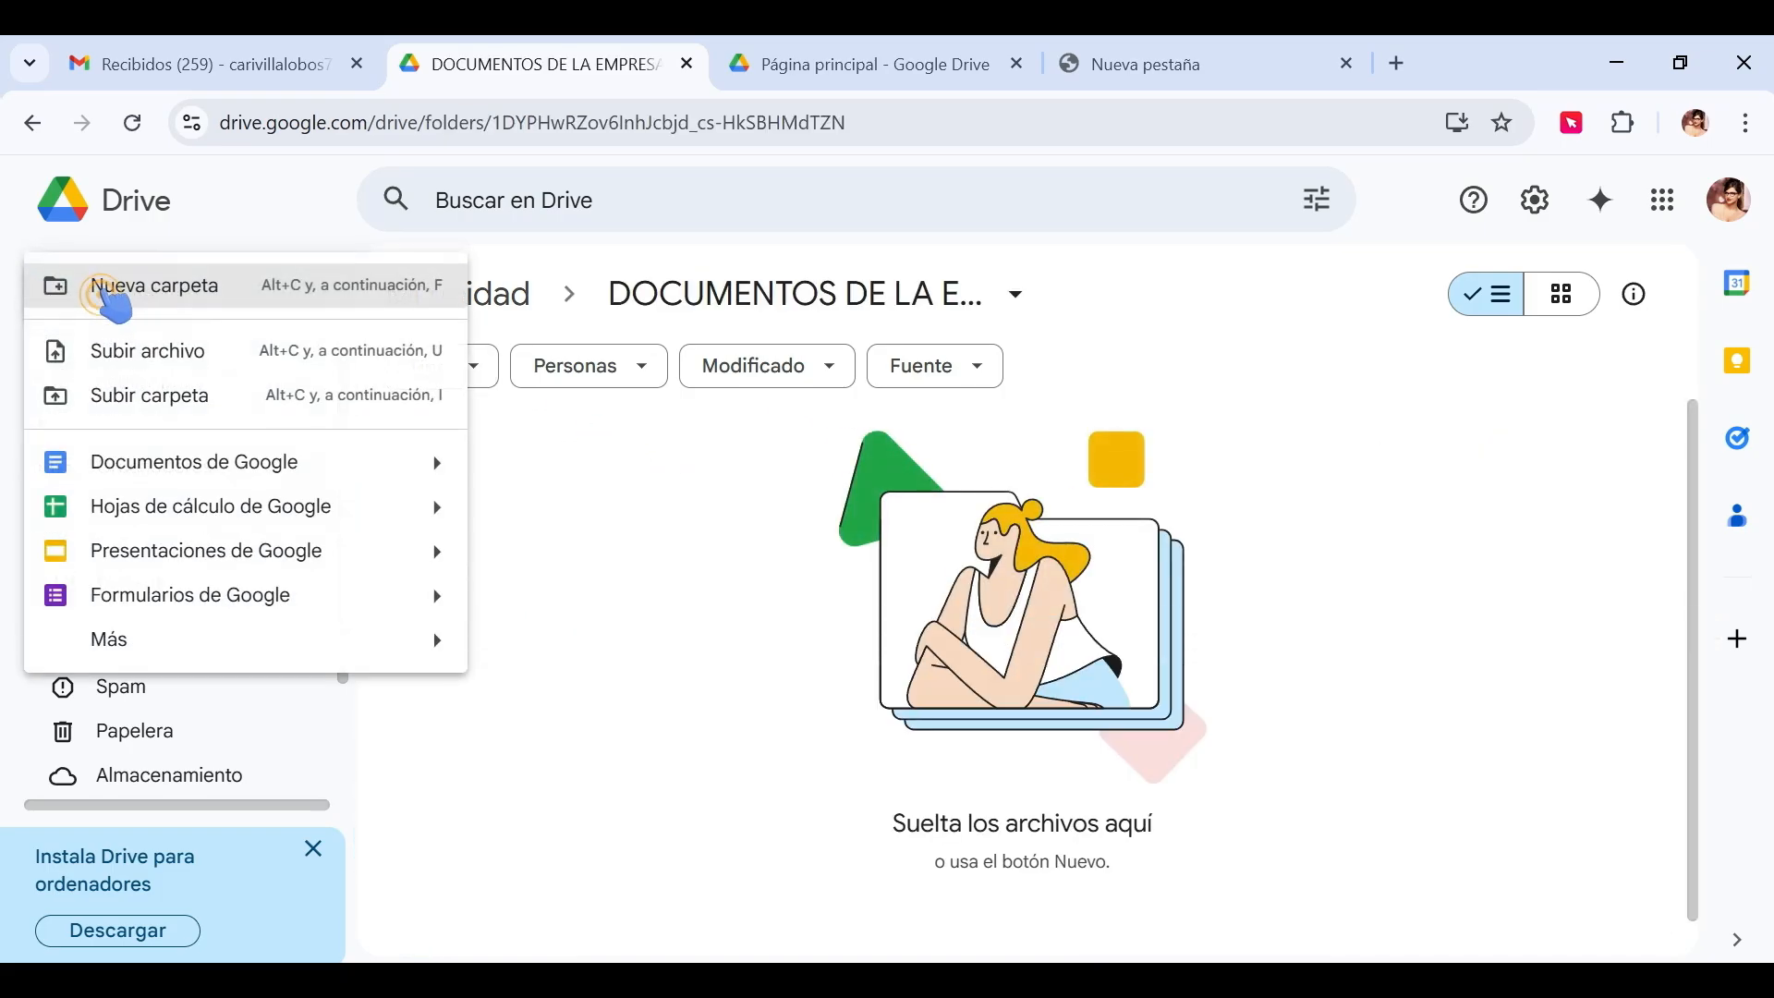
pyautogui.click(178, 297)
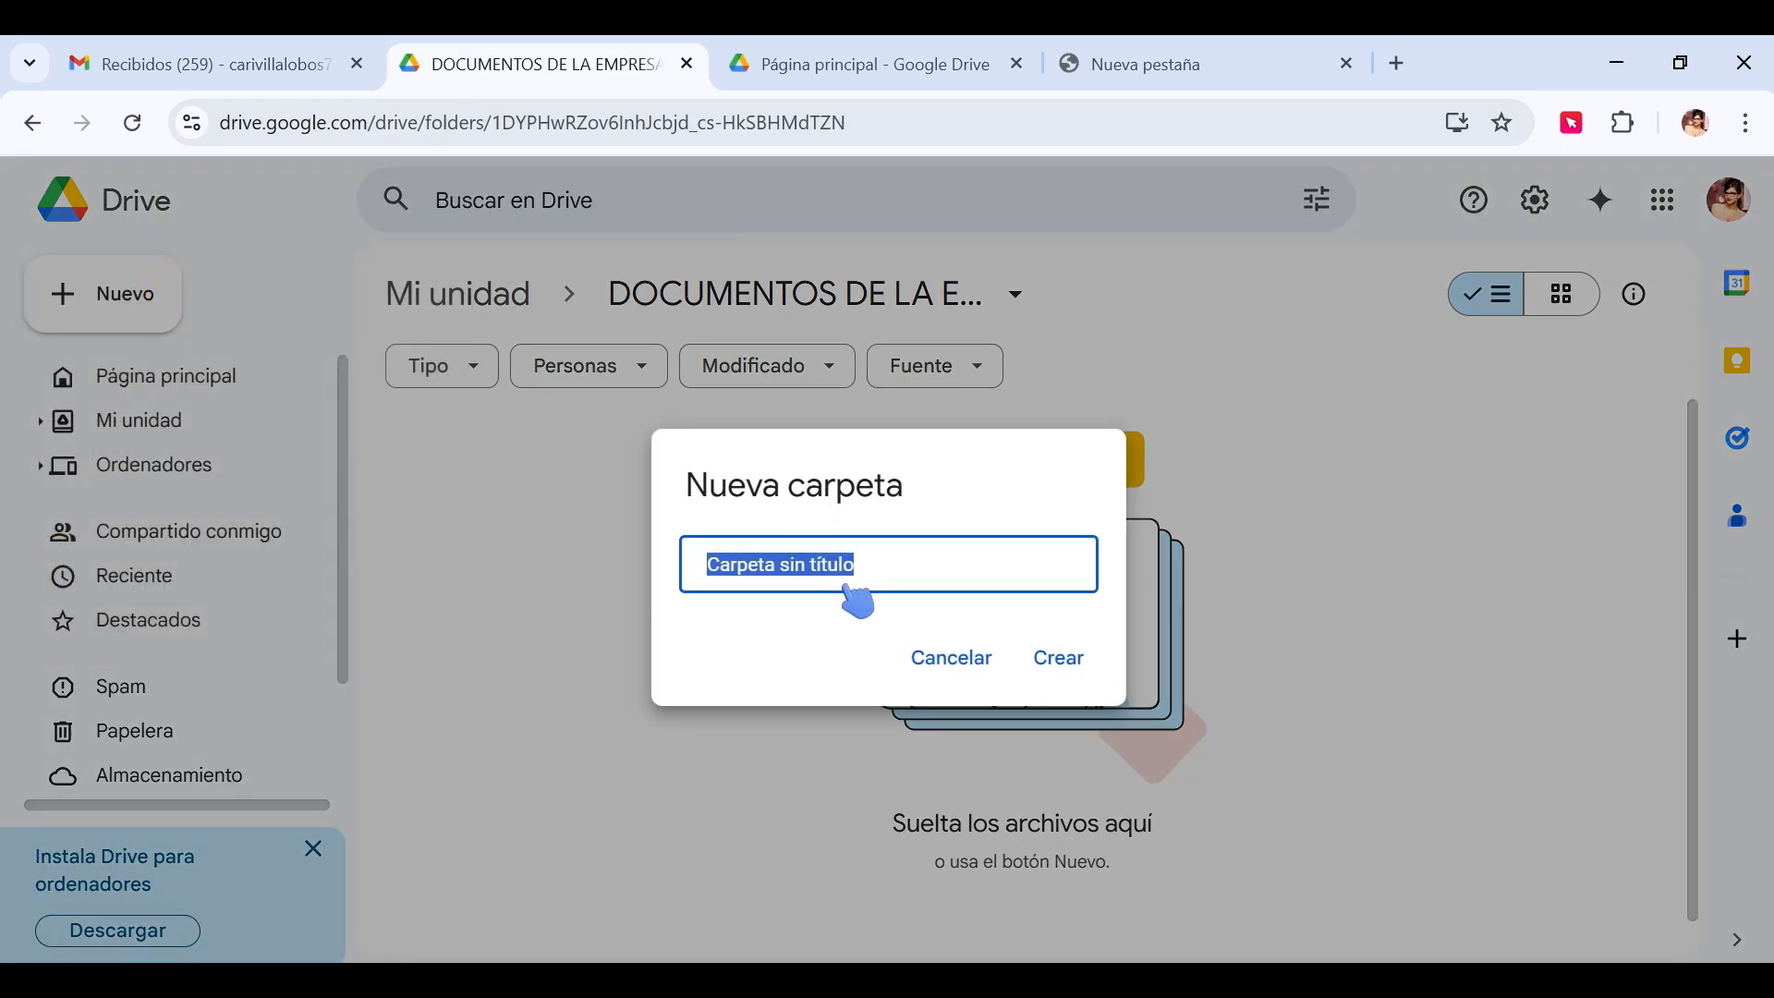
pyautogui.write('PRODUCTOS PARA EL CABELLO')
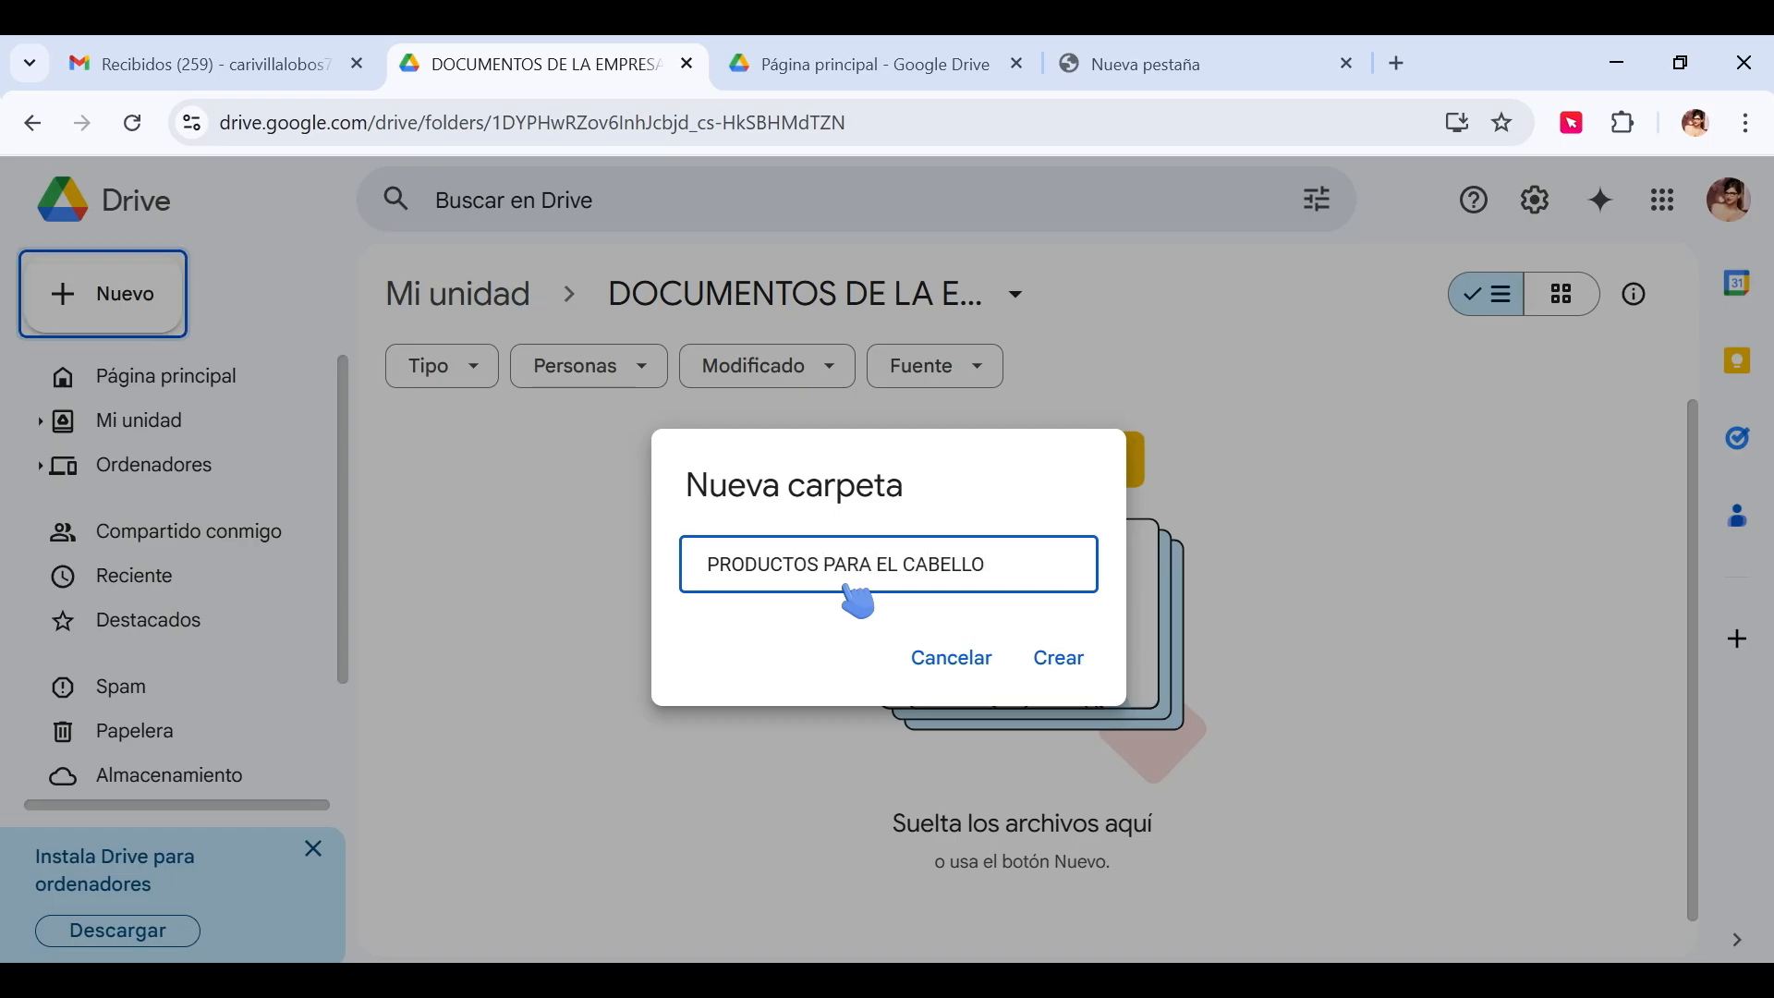
pyautogui.press('Return')
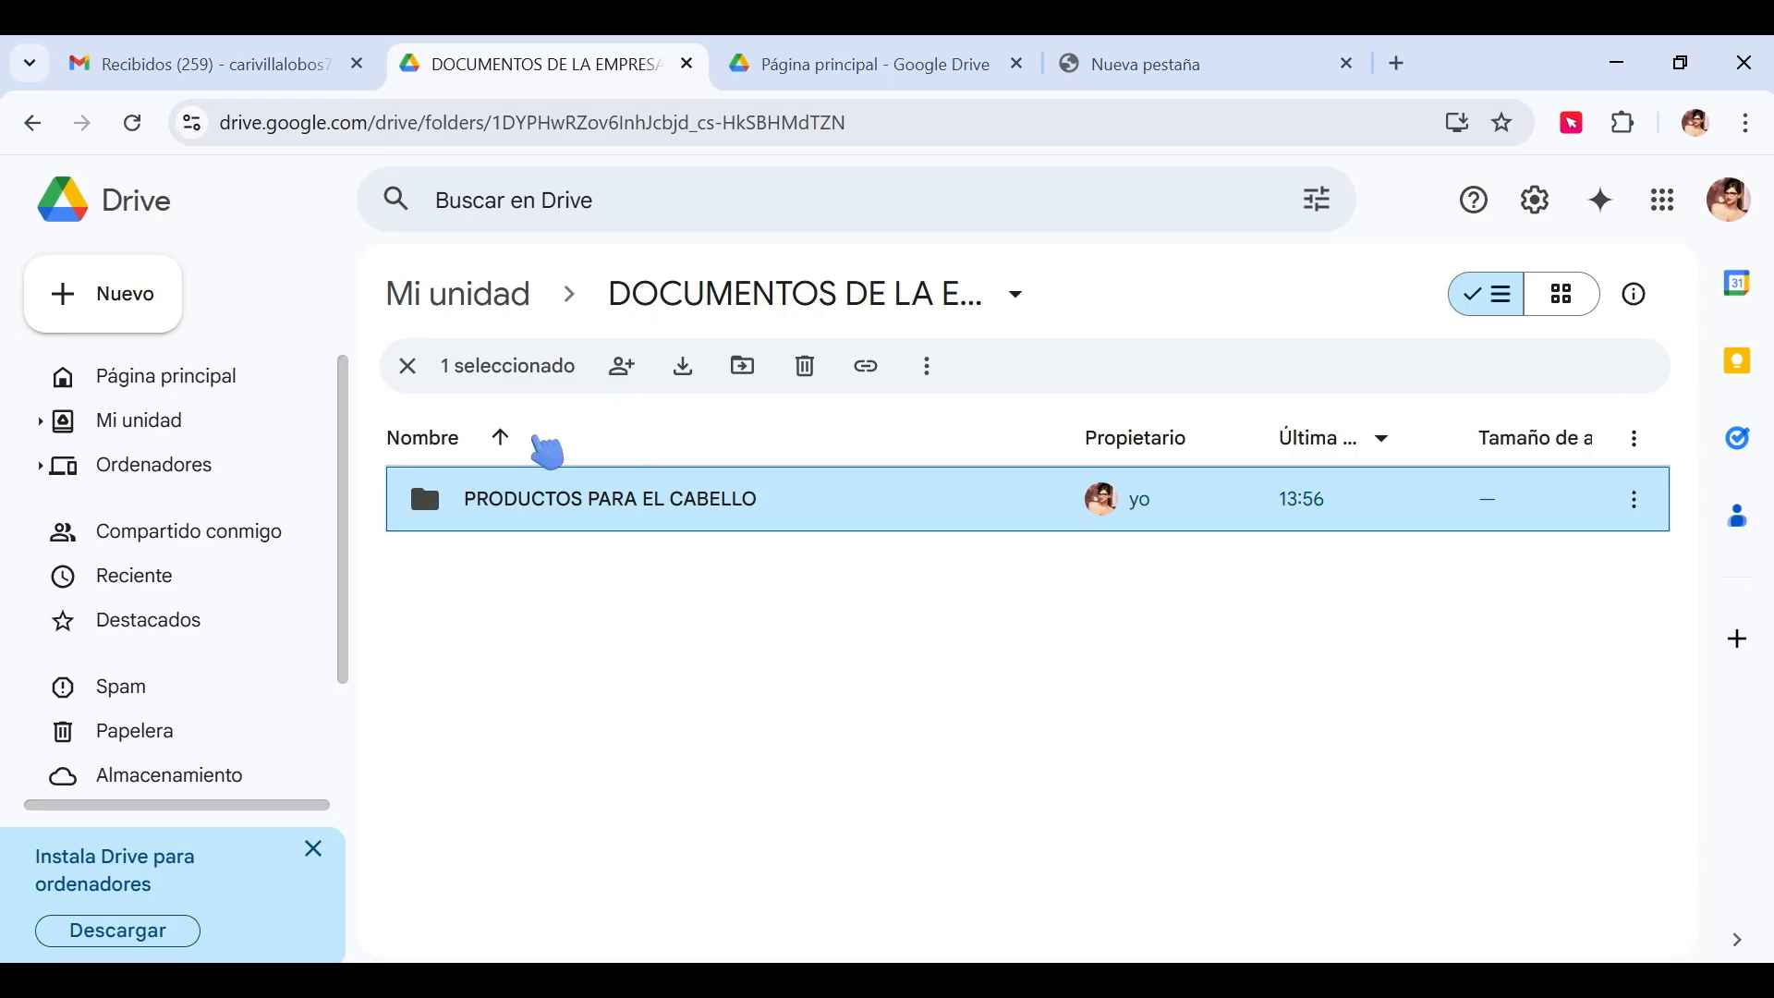
pyautogui.click(139, 301)
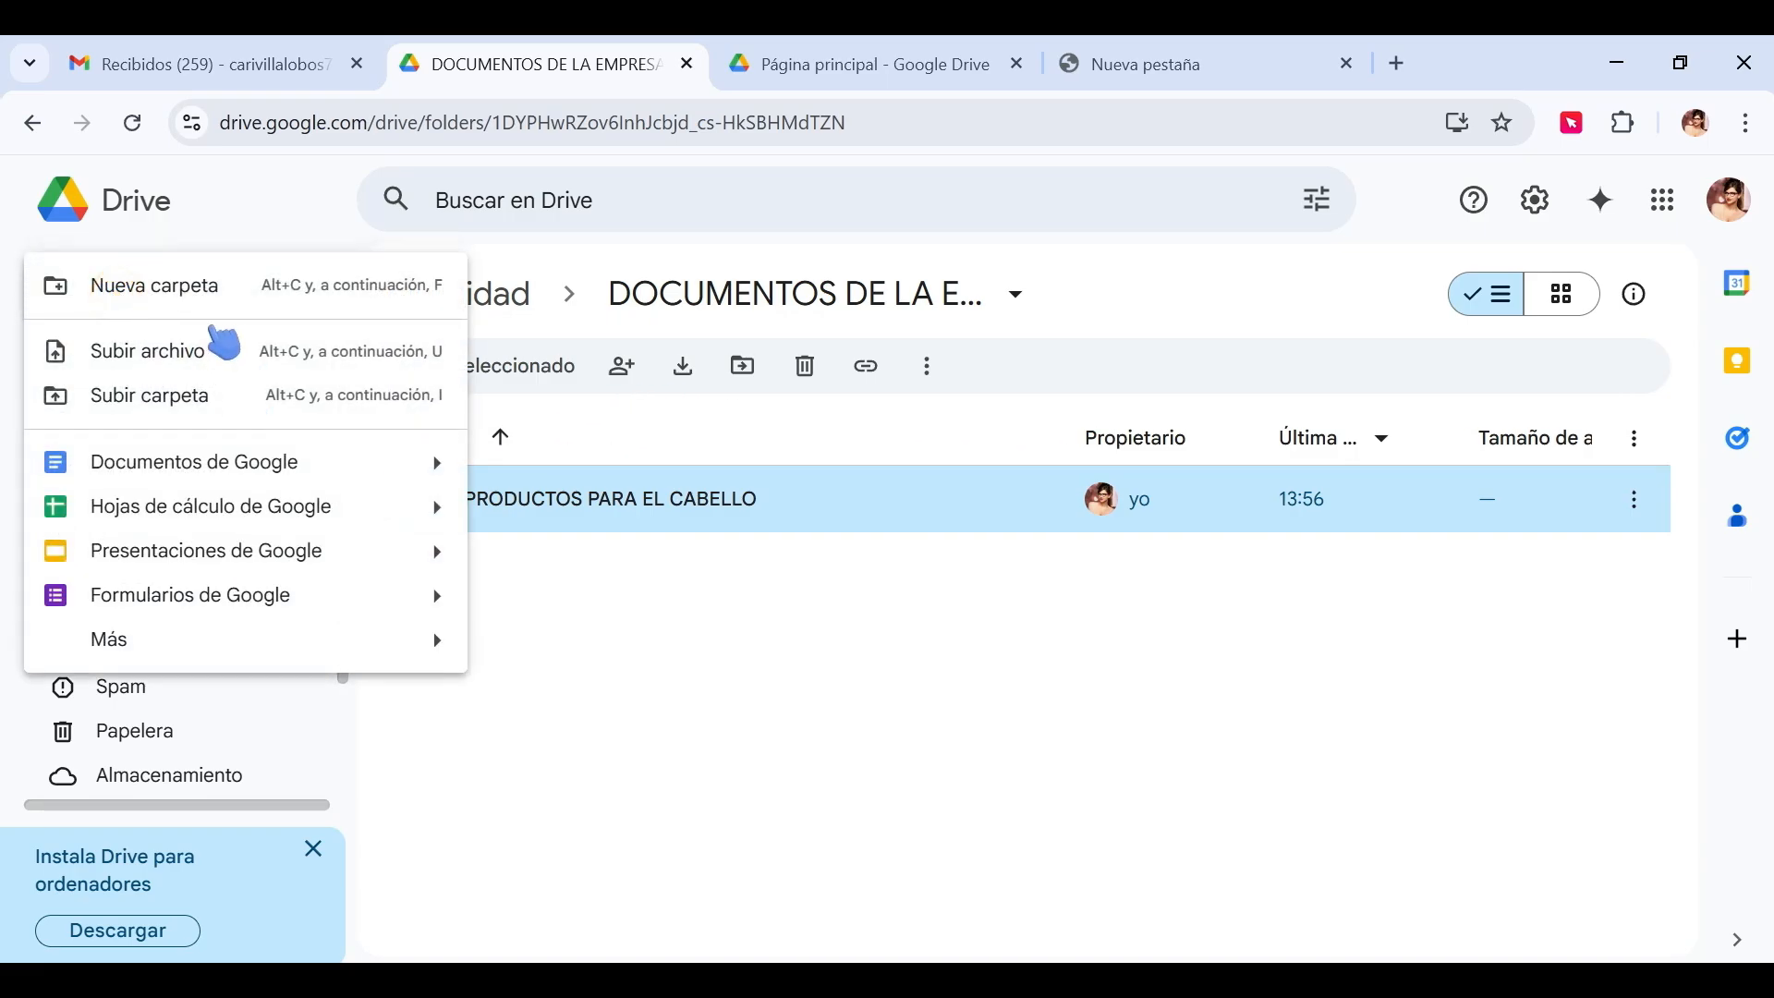
pyautogui.click(230, 295)
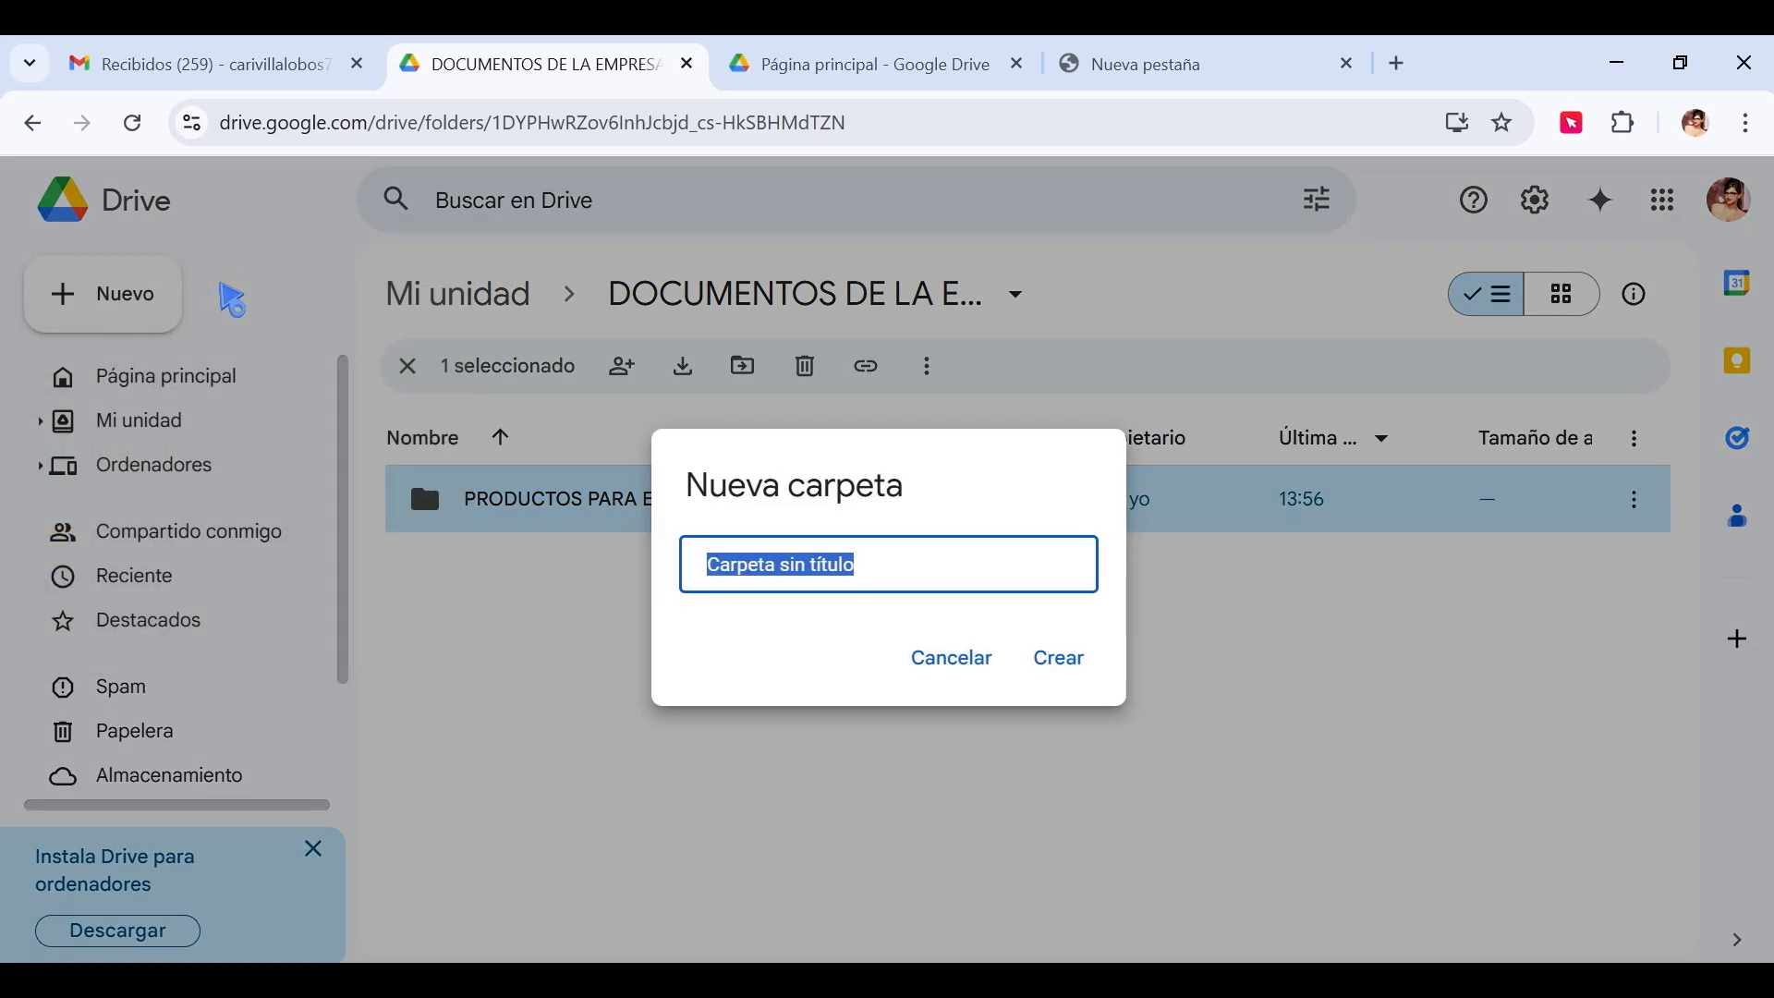
pyautogui.write('CAMARA Y COMERCIO')
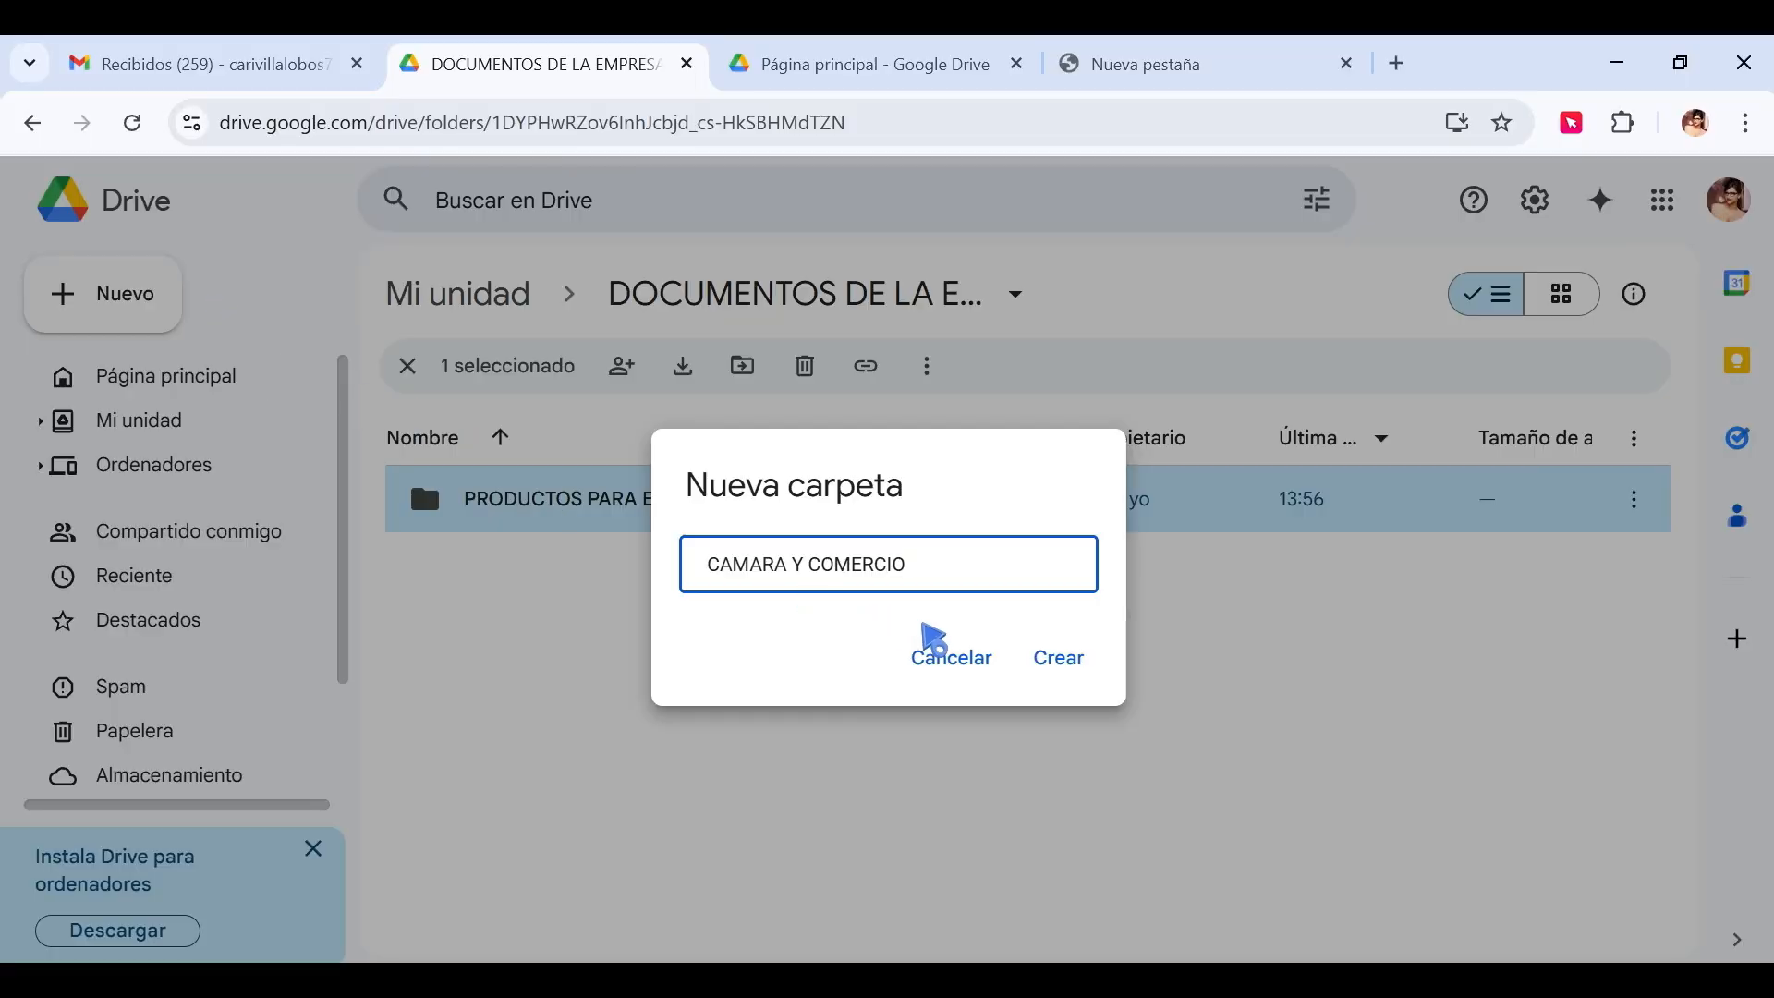
pyautogui.click(1059, 658)
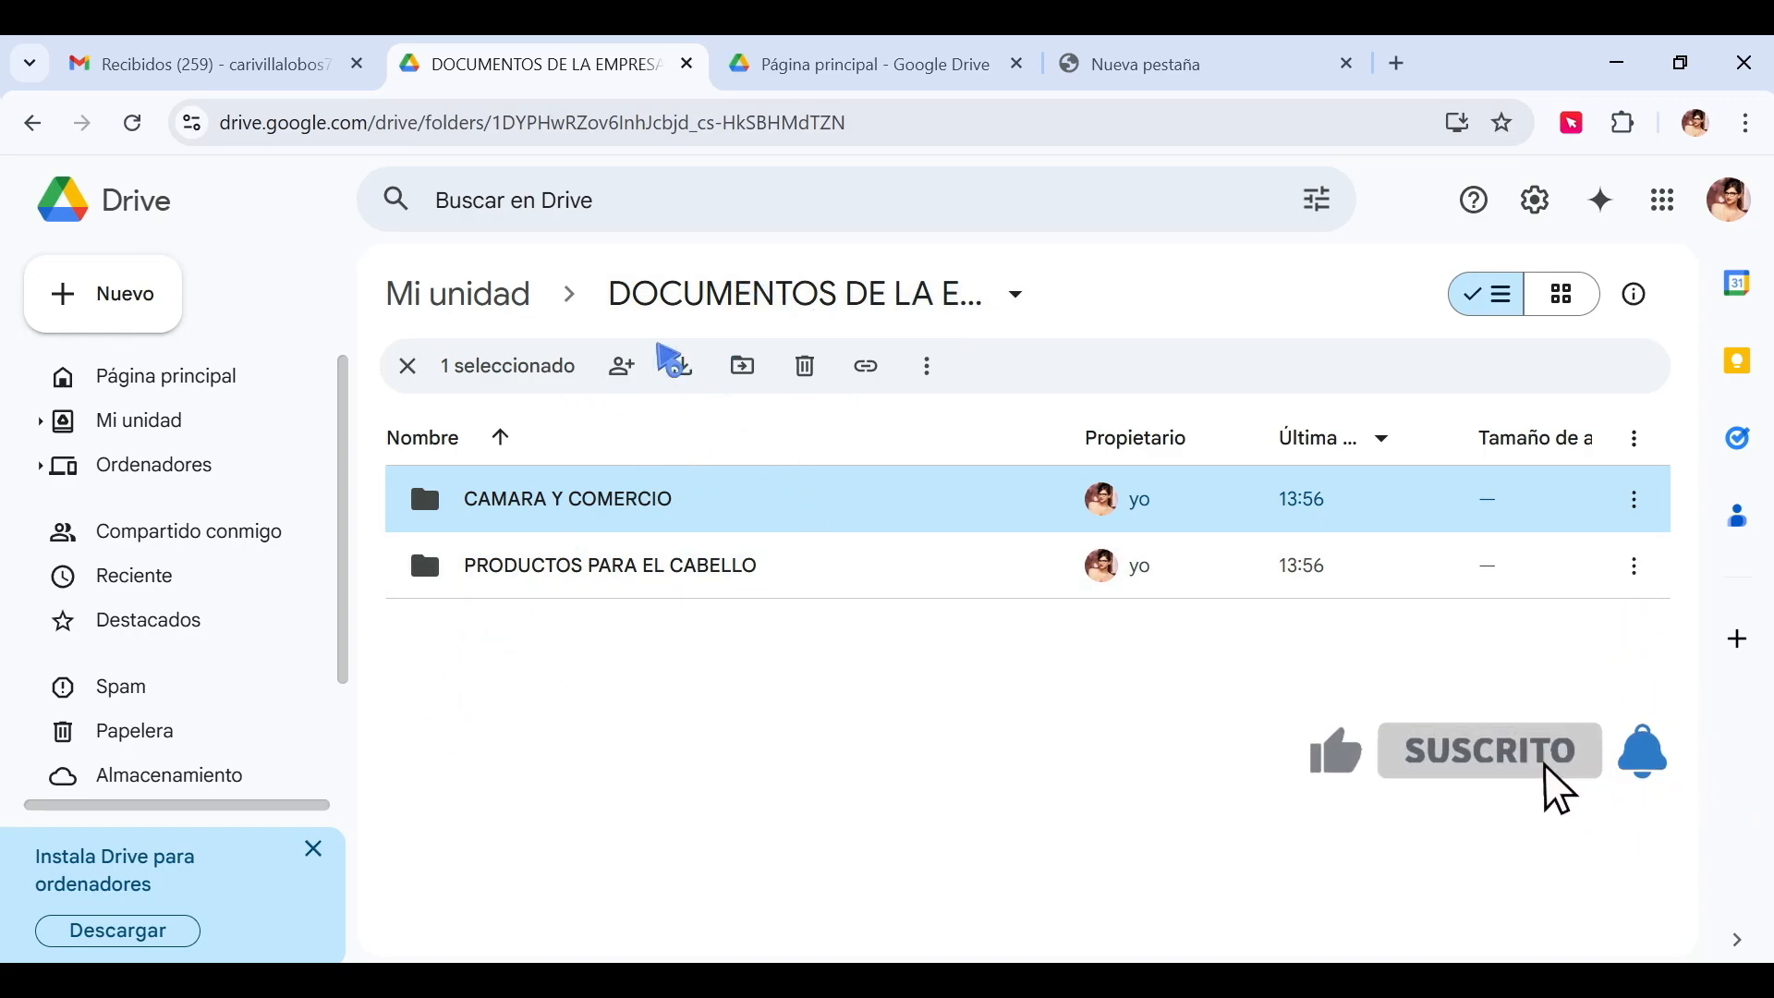
# Create a third subfolder 'FACTURAS 2025', then return to Mi unidad.
pyautogui.click(131, 297)
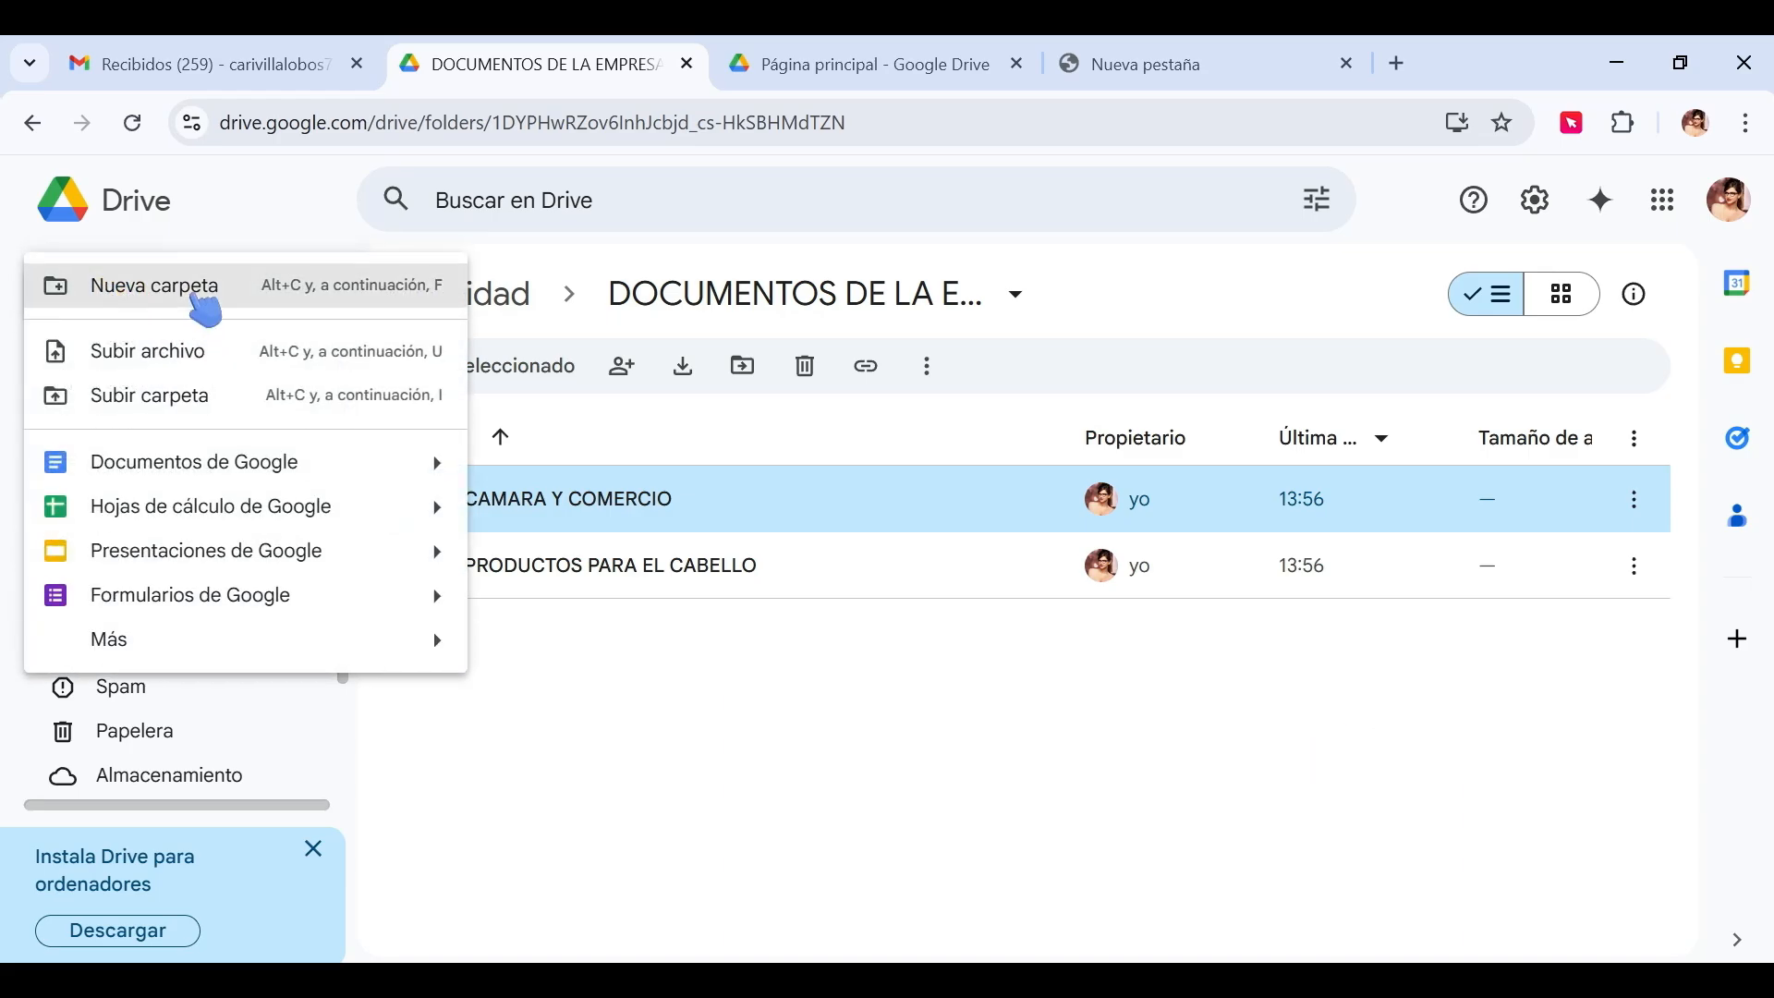
pyautogui.click(200, 296)
pyautogui.write('FACT')
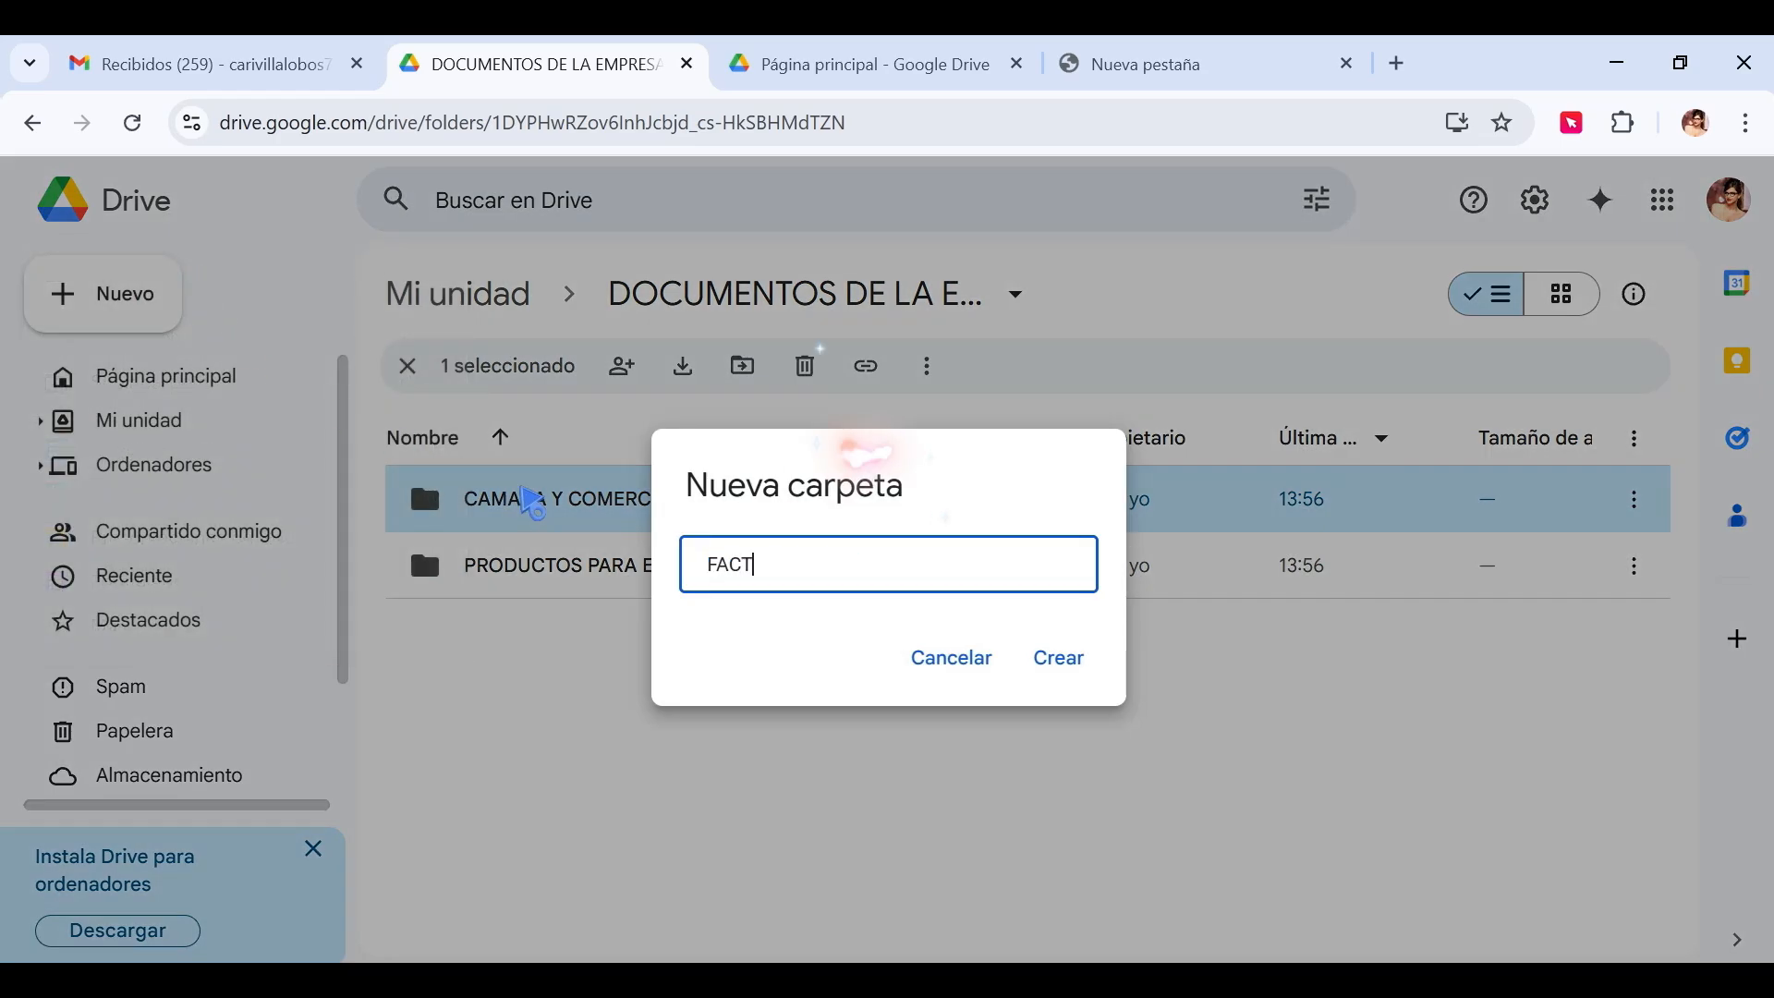
pyautogui.write('URAS 2025')
pyautogui.press('Return')
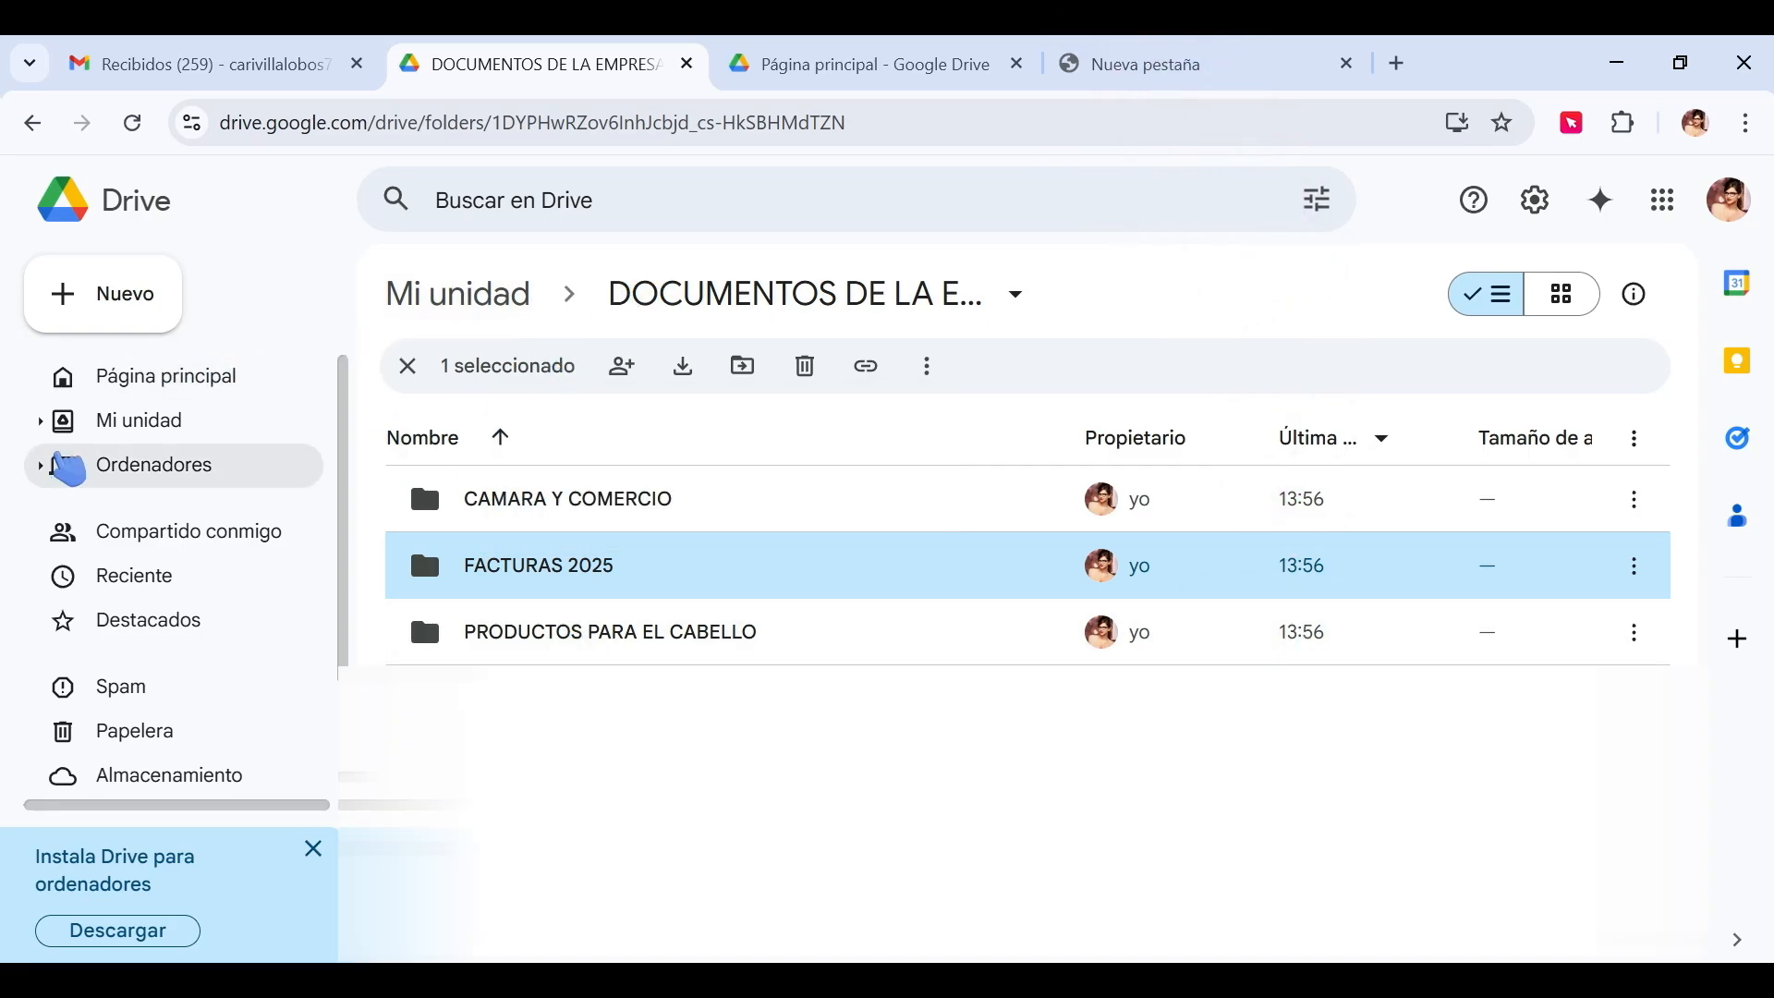
pyautogui.click(119, 422)
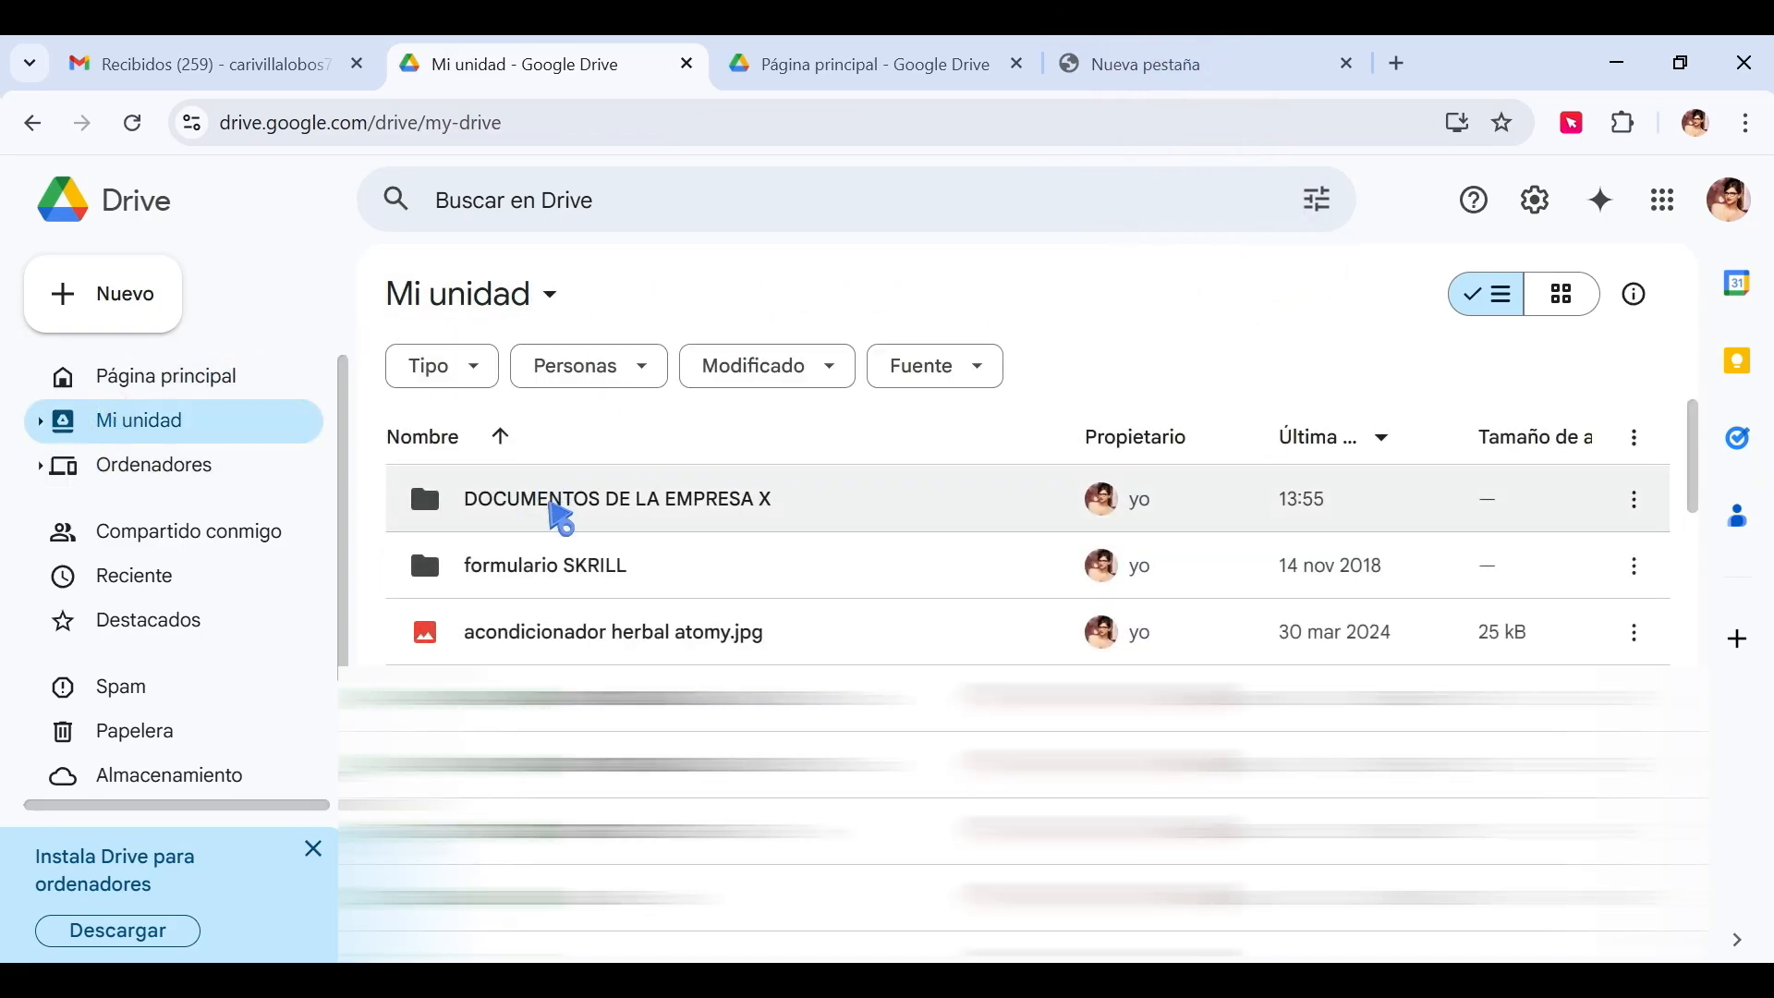
# Move acondicionador herbal atomy.jpg from Mi unidad into the PRODUCTOS PARA EL CABELLO folder.
pyautogui.doubleClick(552, 502)
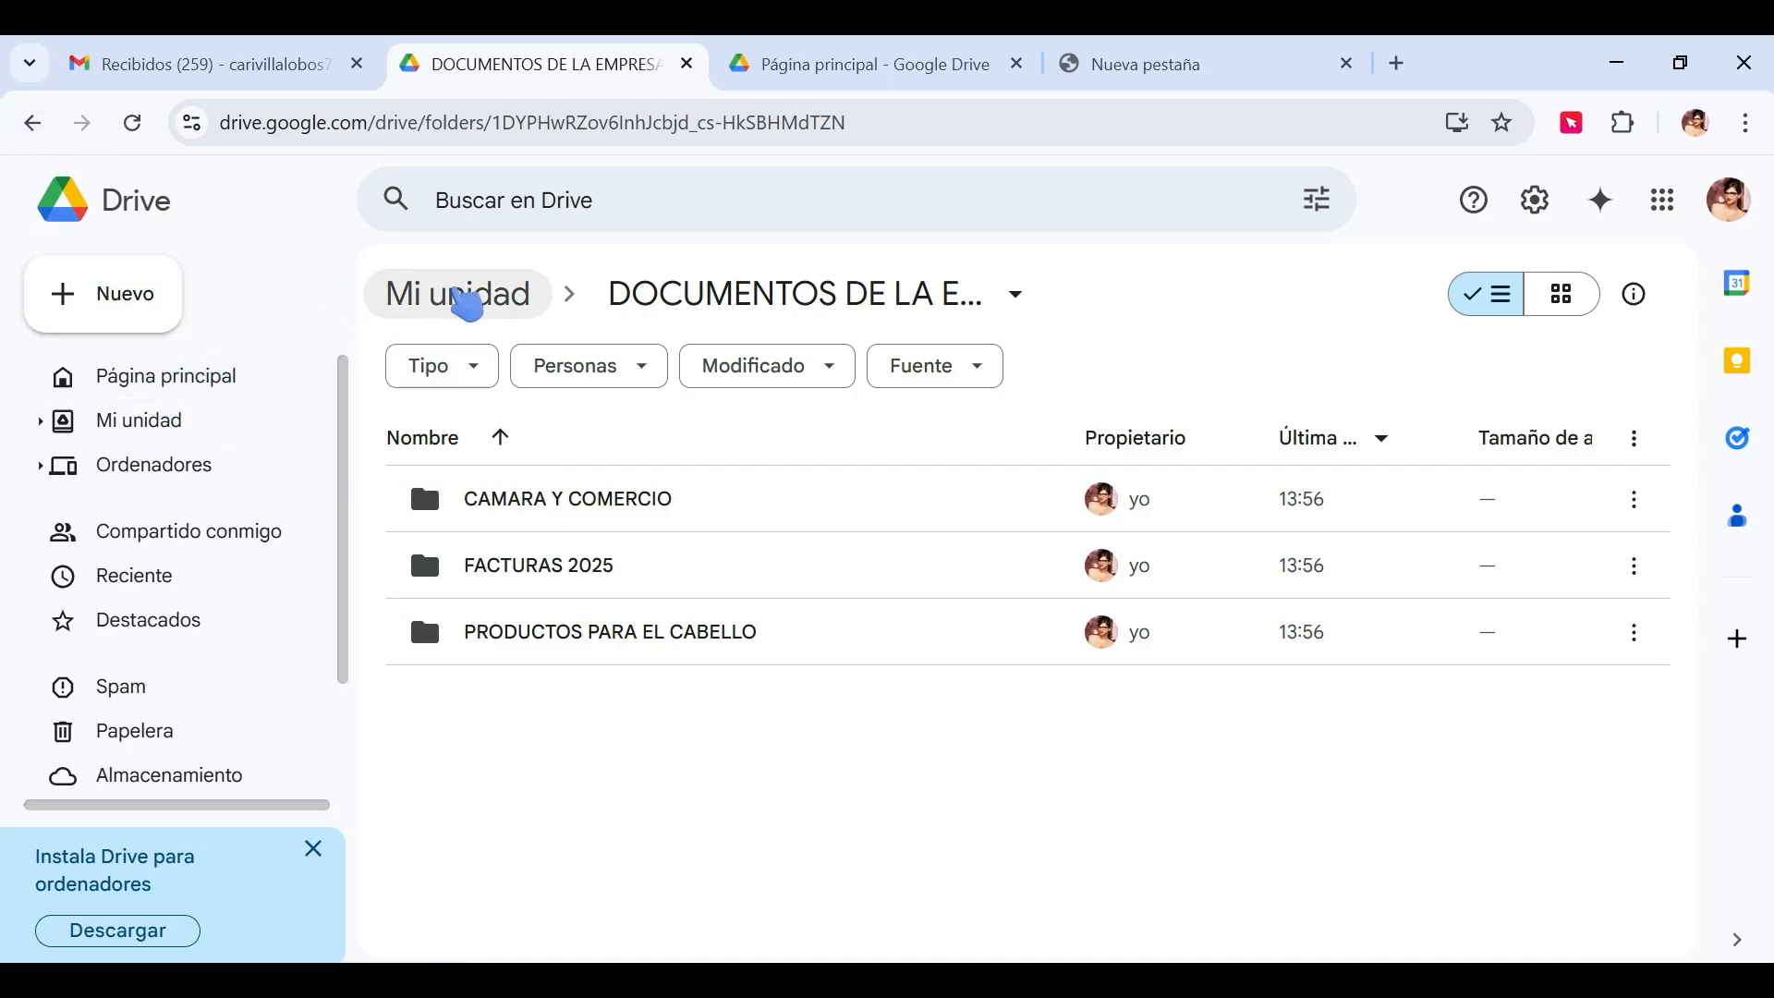
pyautogui.click(460, 296)
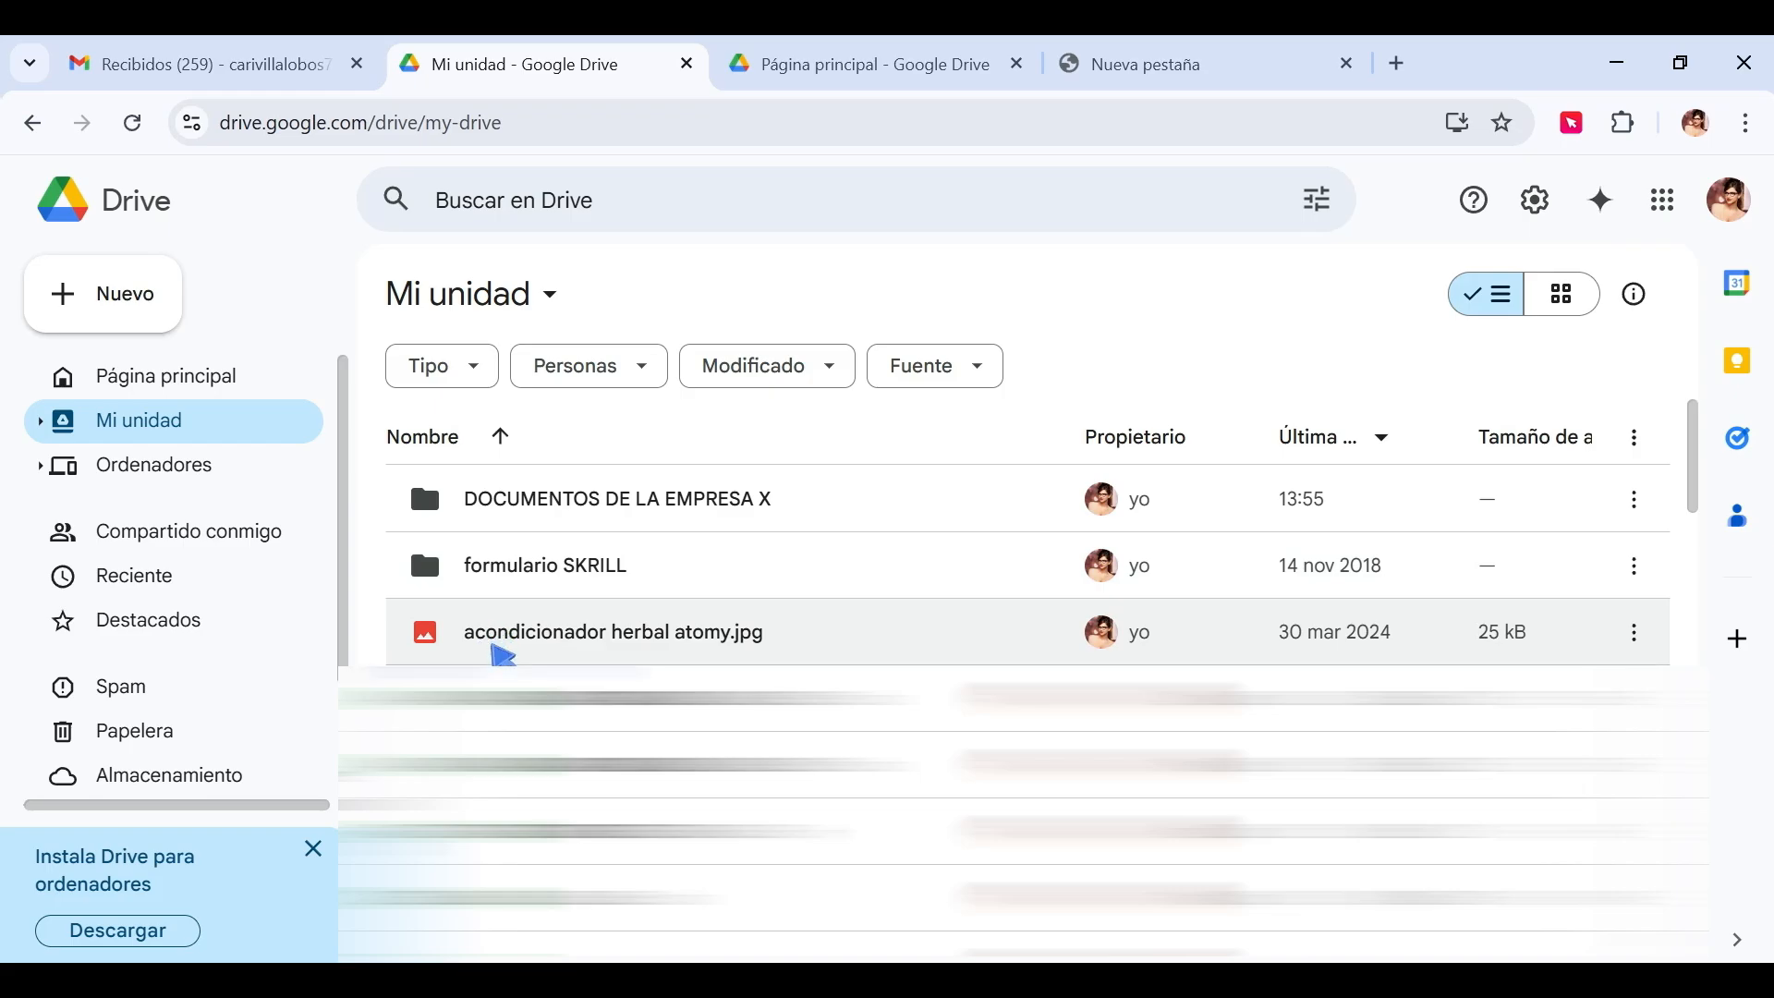
pyautogui.click(1634, 632)
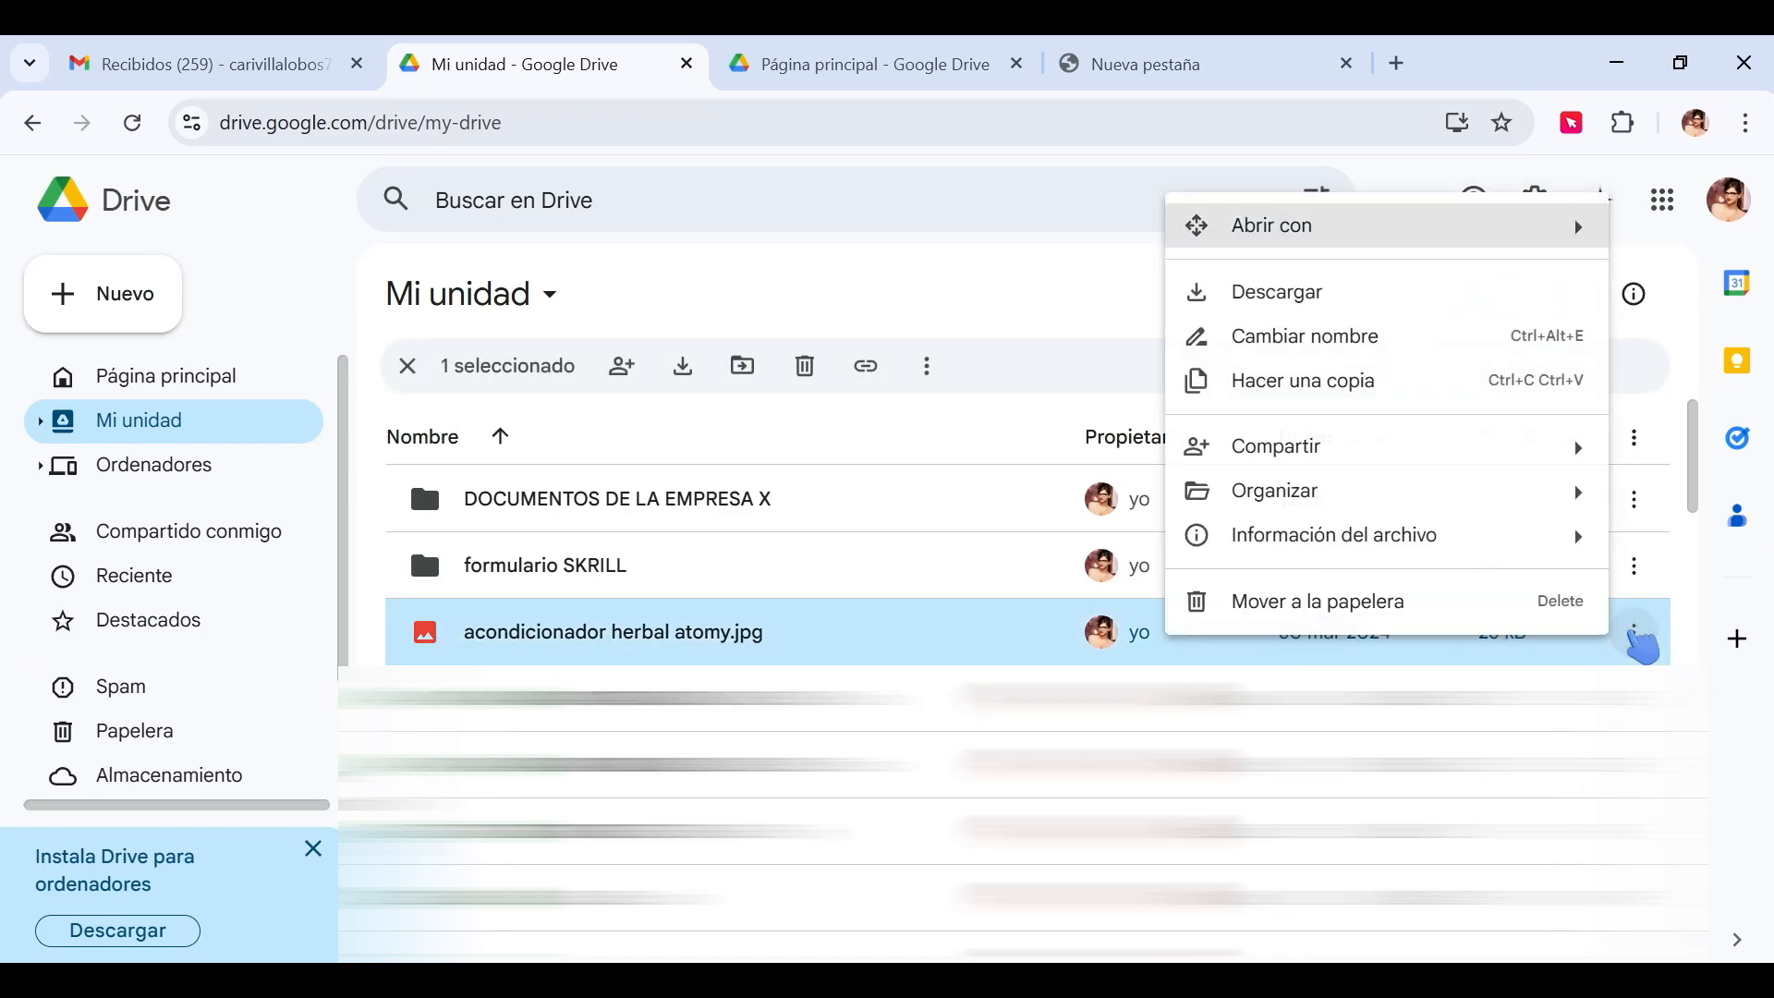
pyautogui.moveTo(1294, 495)
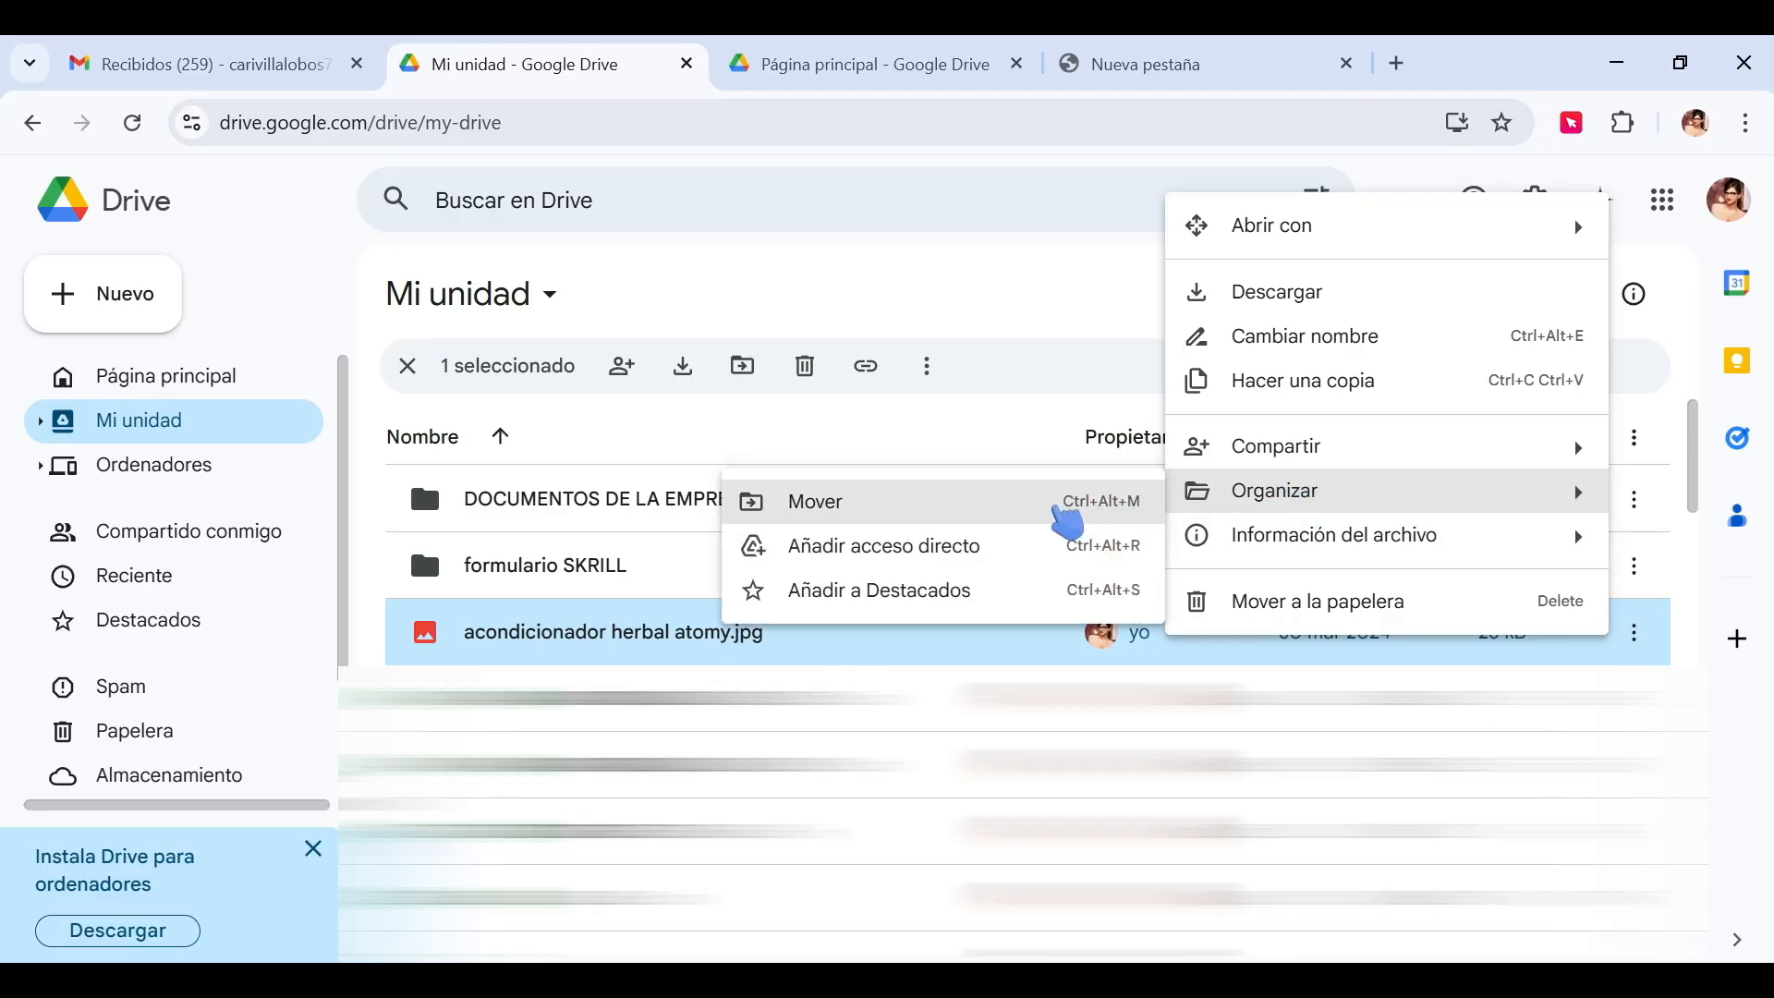
pyautogui.click(1065, 516)
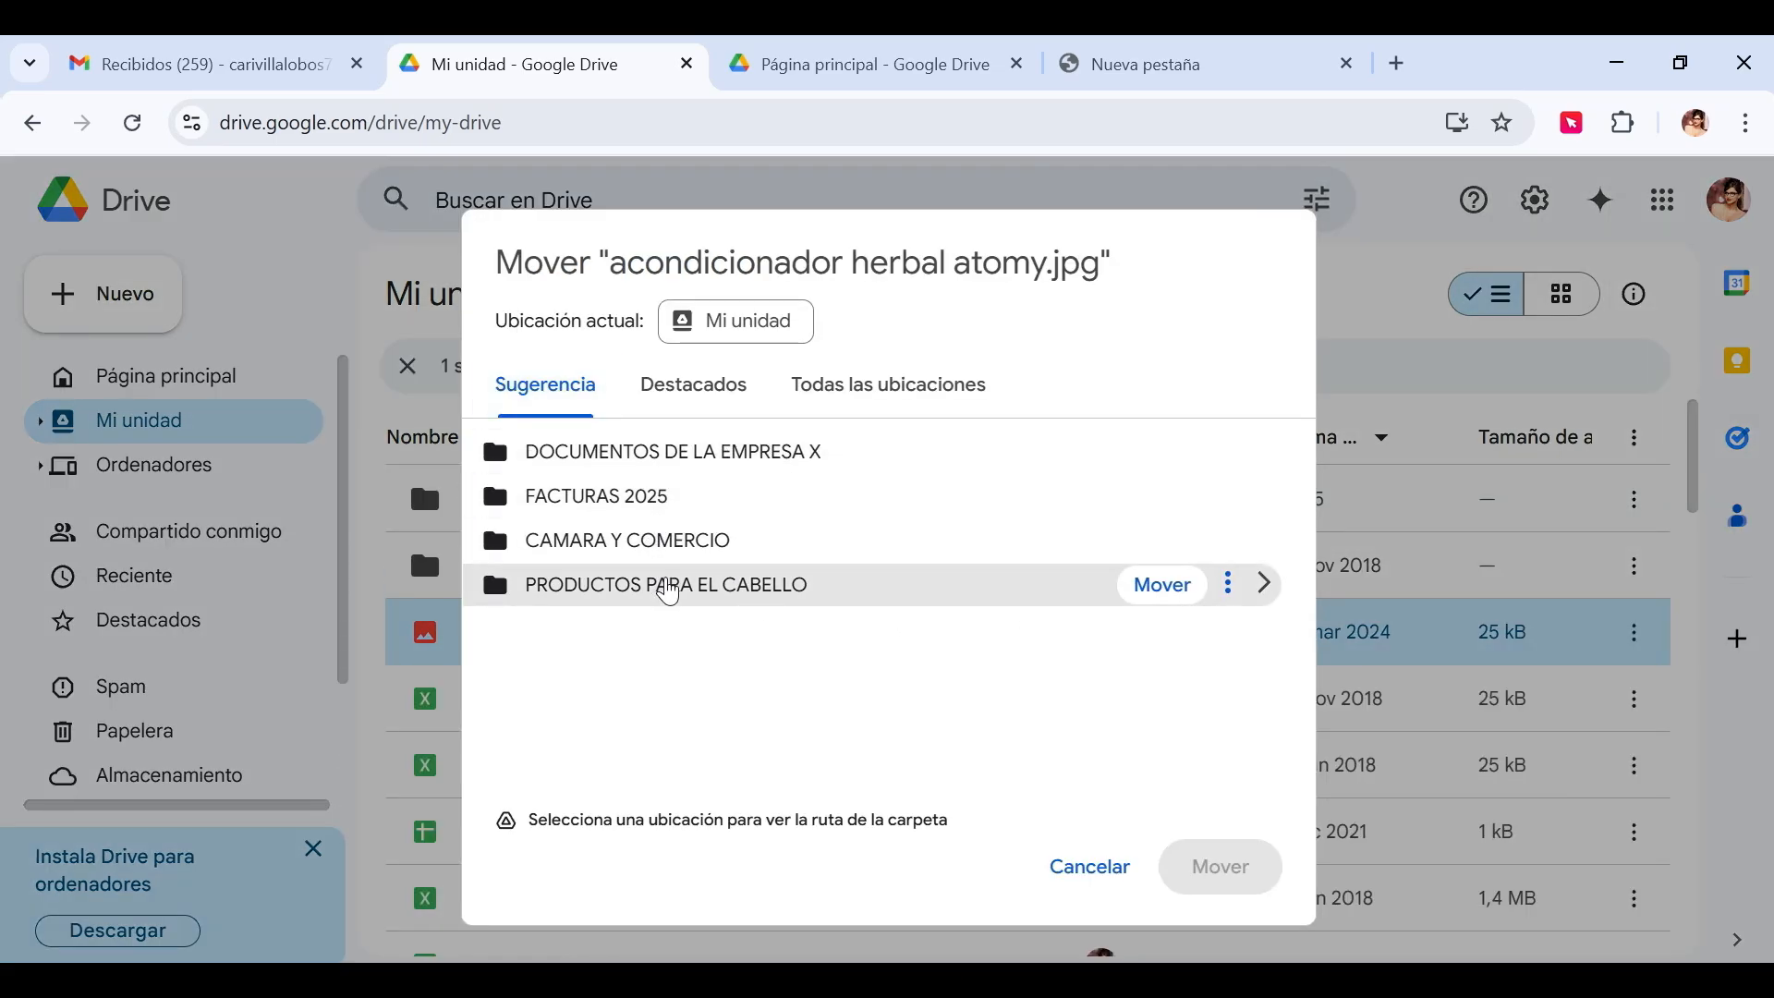
pyautogui.click(665, 586)
pyautogui.click(1229, 873)
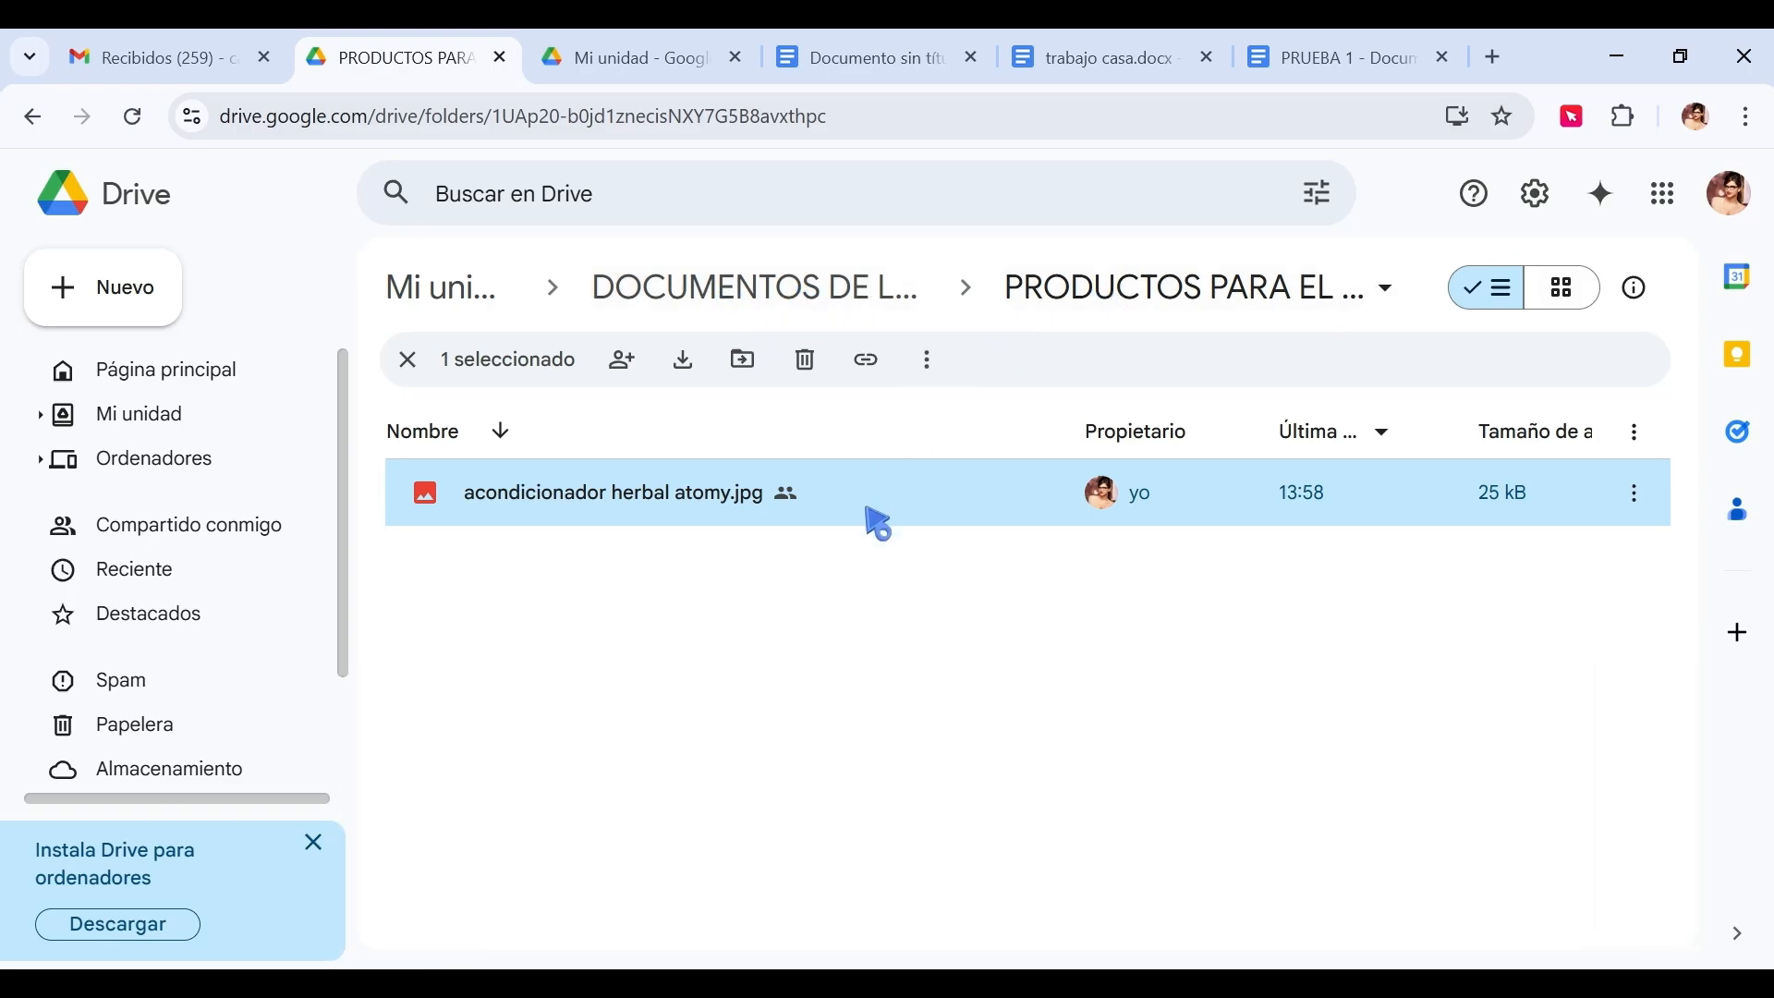
# Open DOCUMENTOS DE LA EMPRESA X and its PRODUCTOS PARA EL CABELLO subfolder, then return to Mi unidad.
pyautogui.click(447, 294)
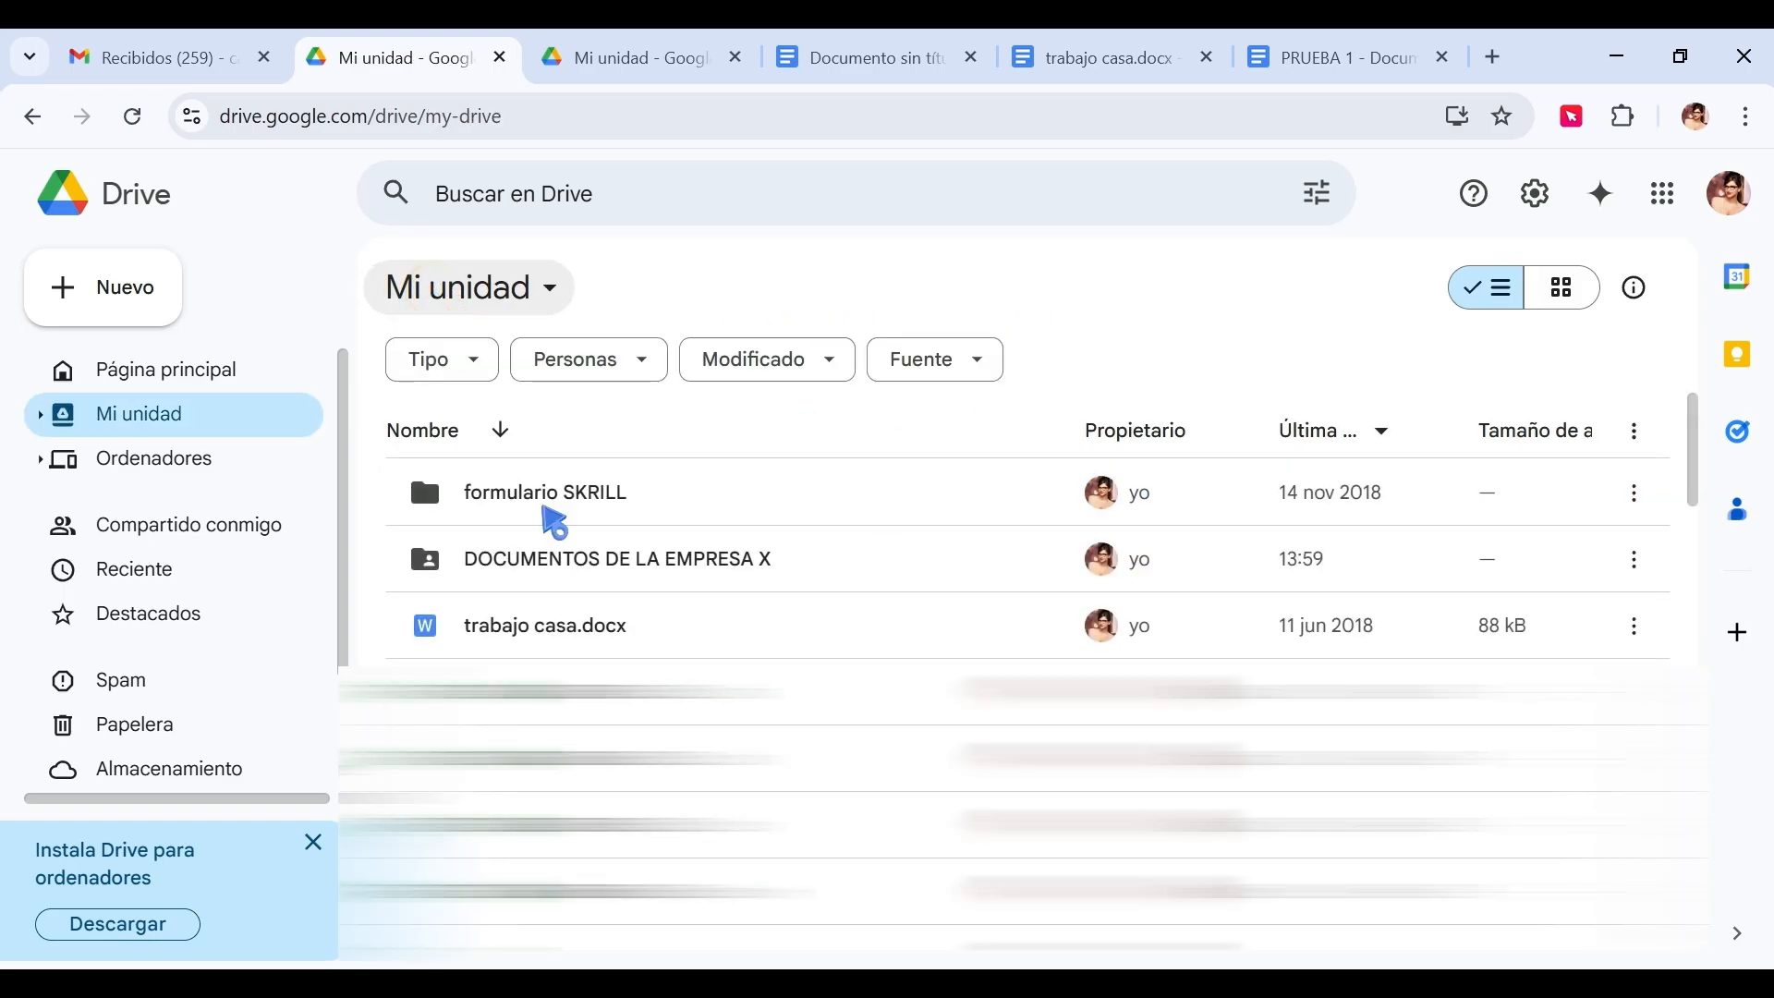
pyautogui.doubleClick(585, 562)
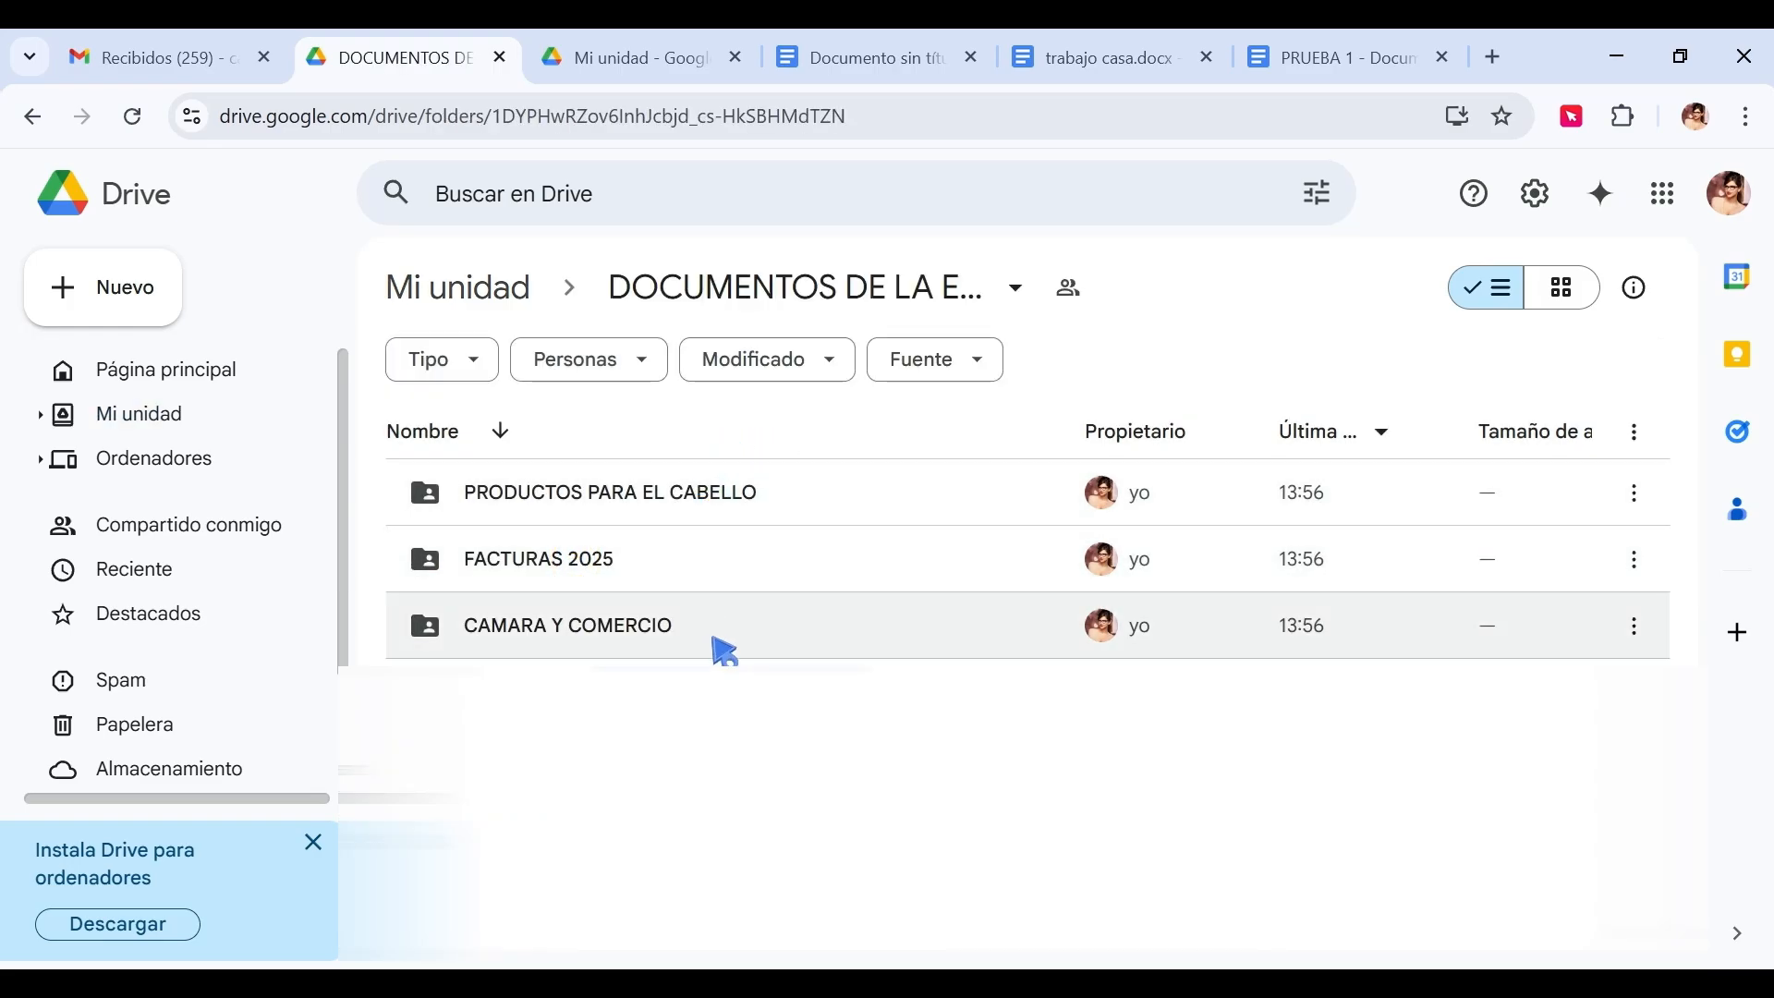
pyautogui.click(717, 642)
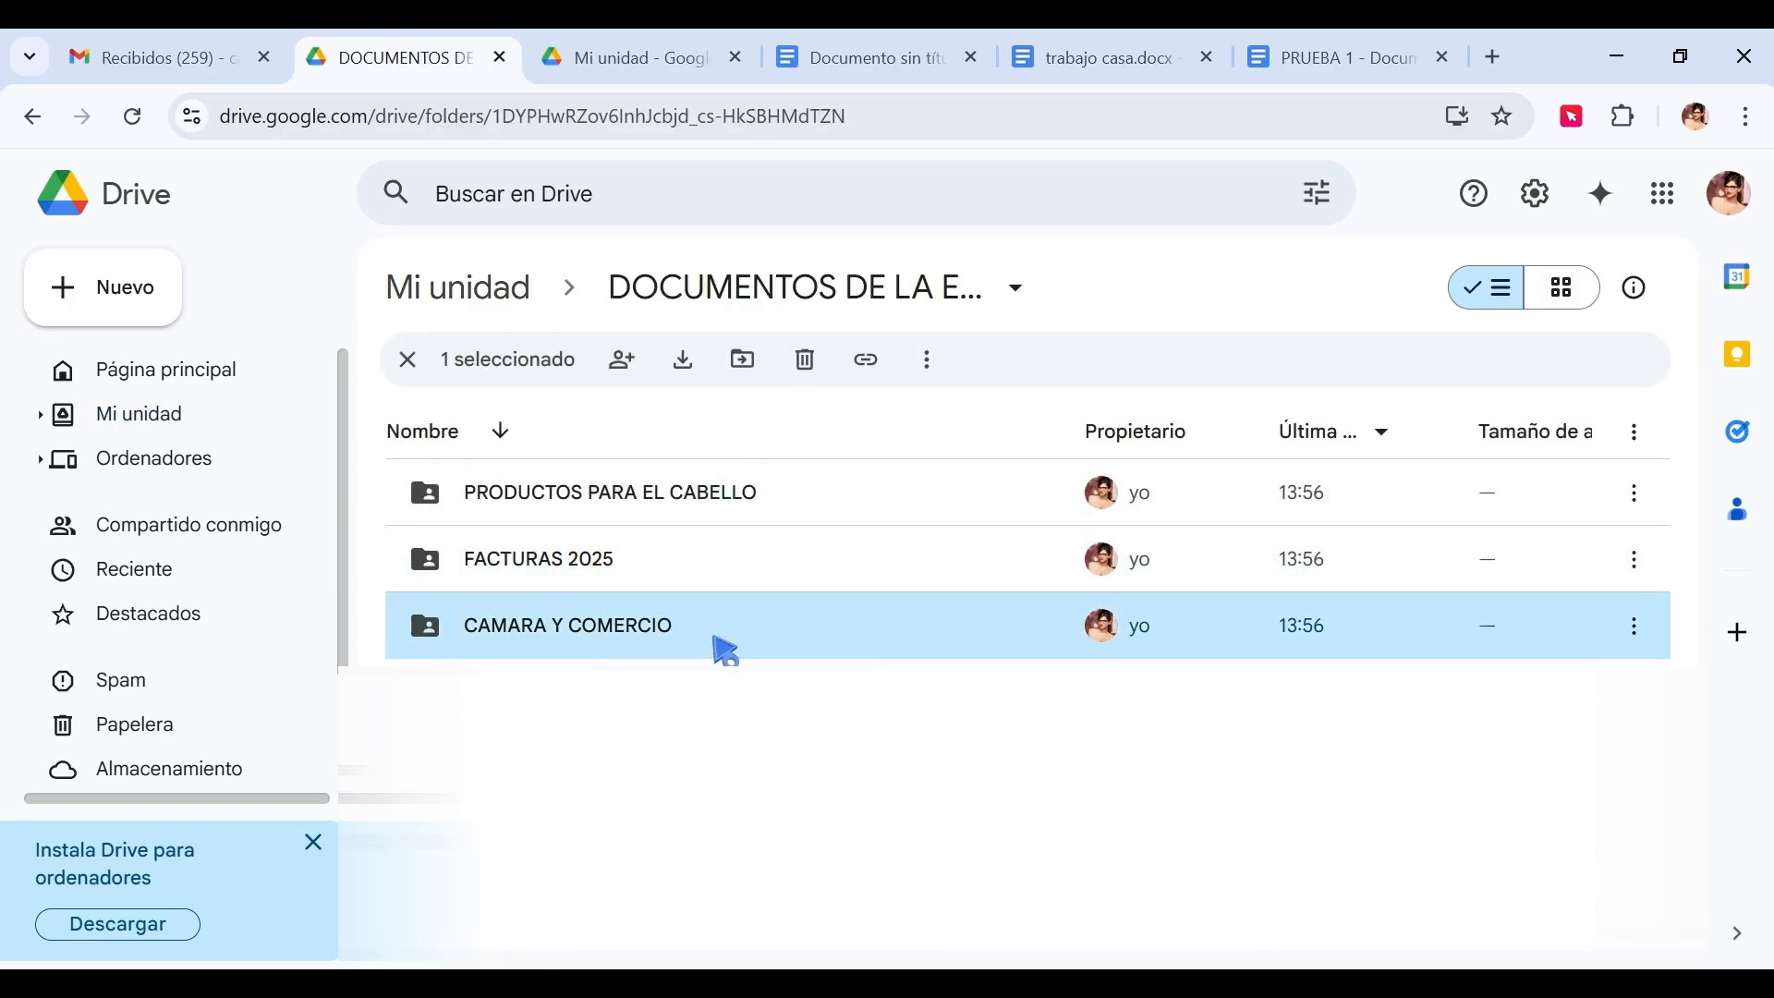
pyautogui.doubleClick(646, 495)
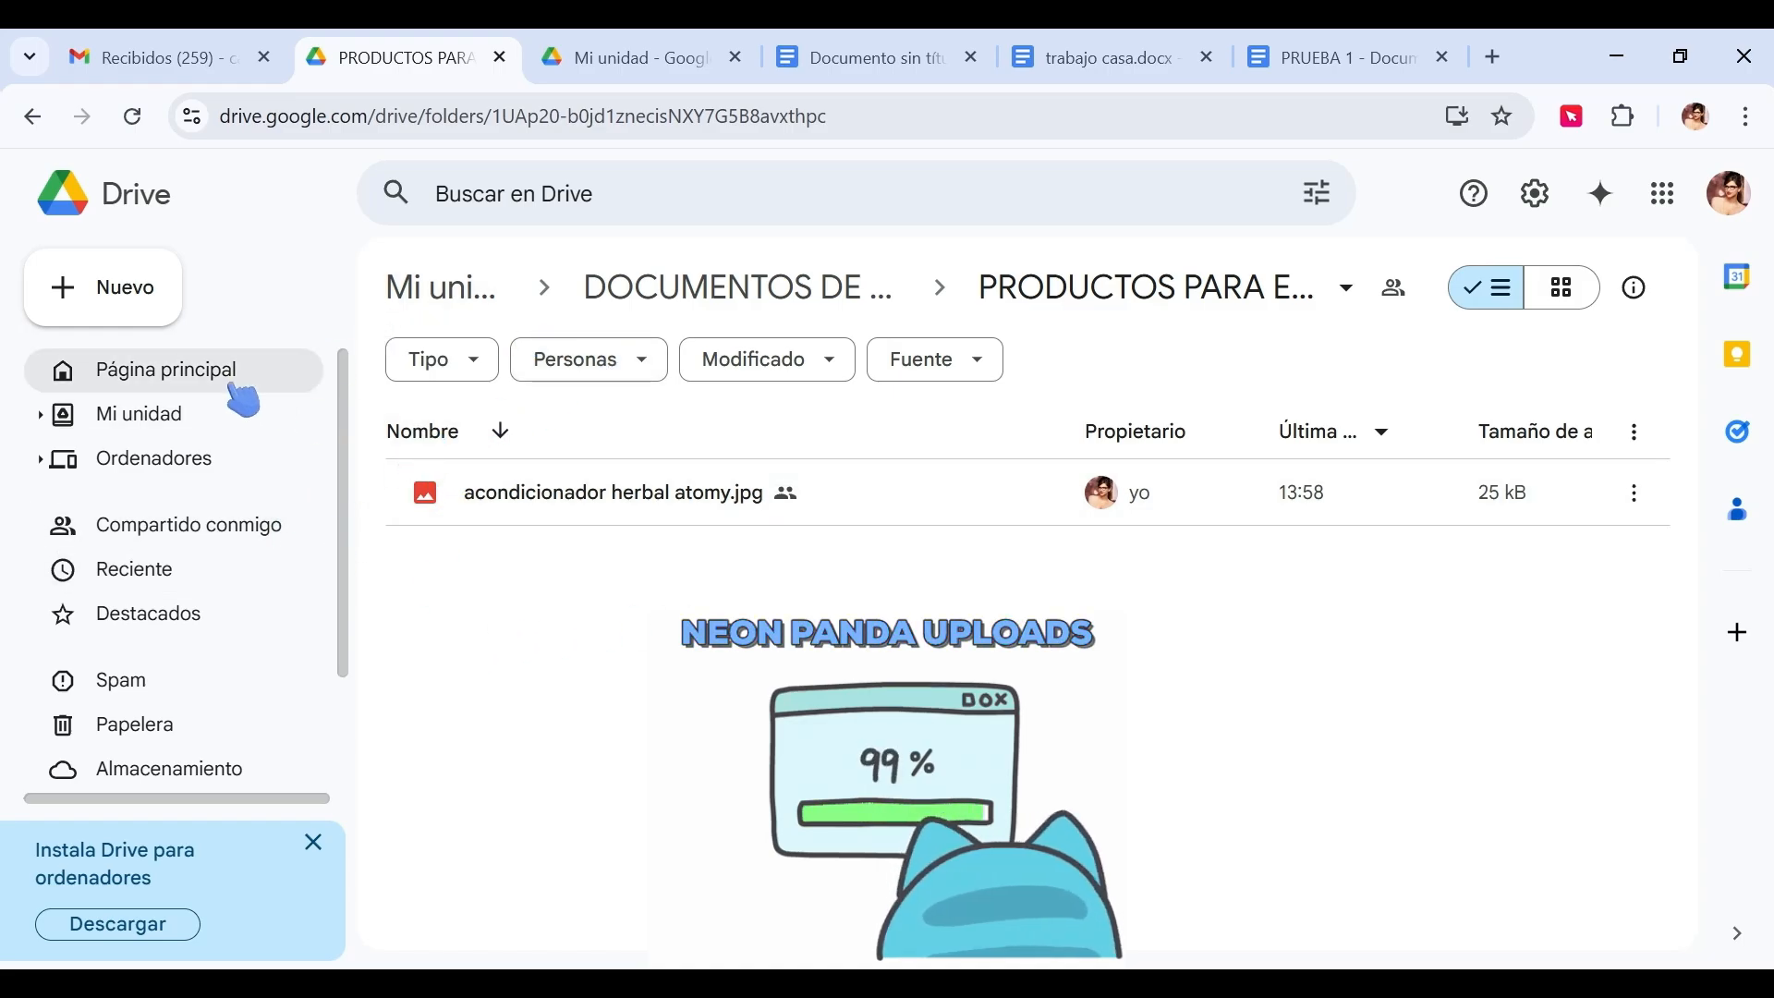
pyautogui.click(178, 413)
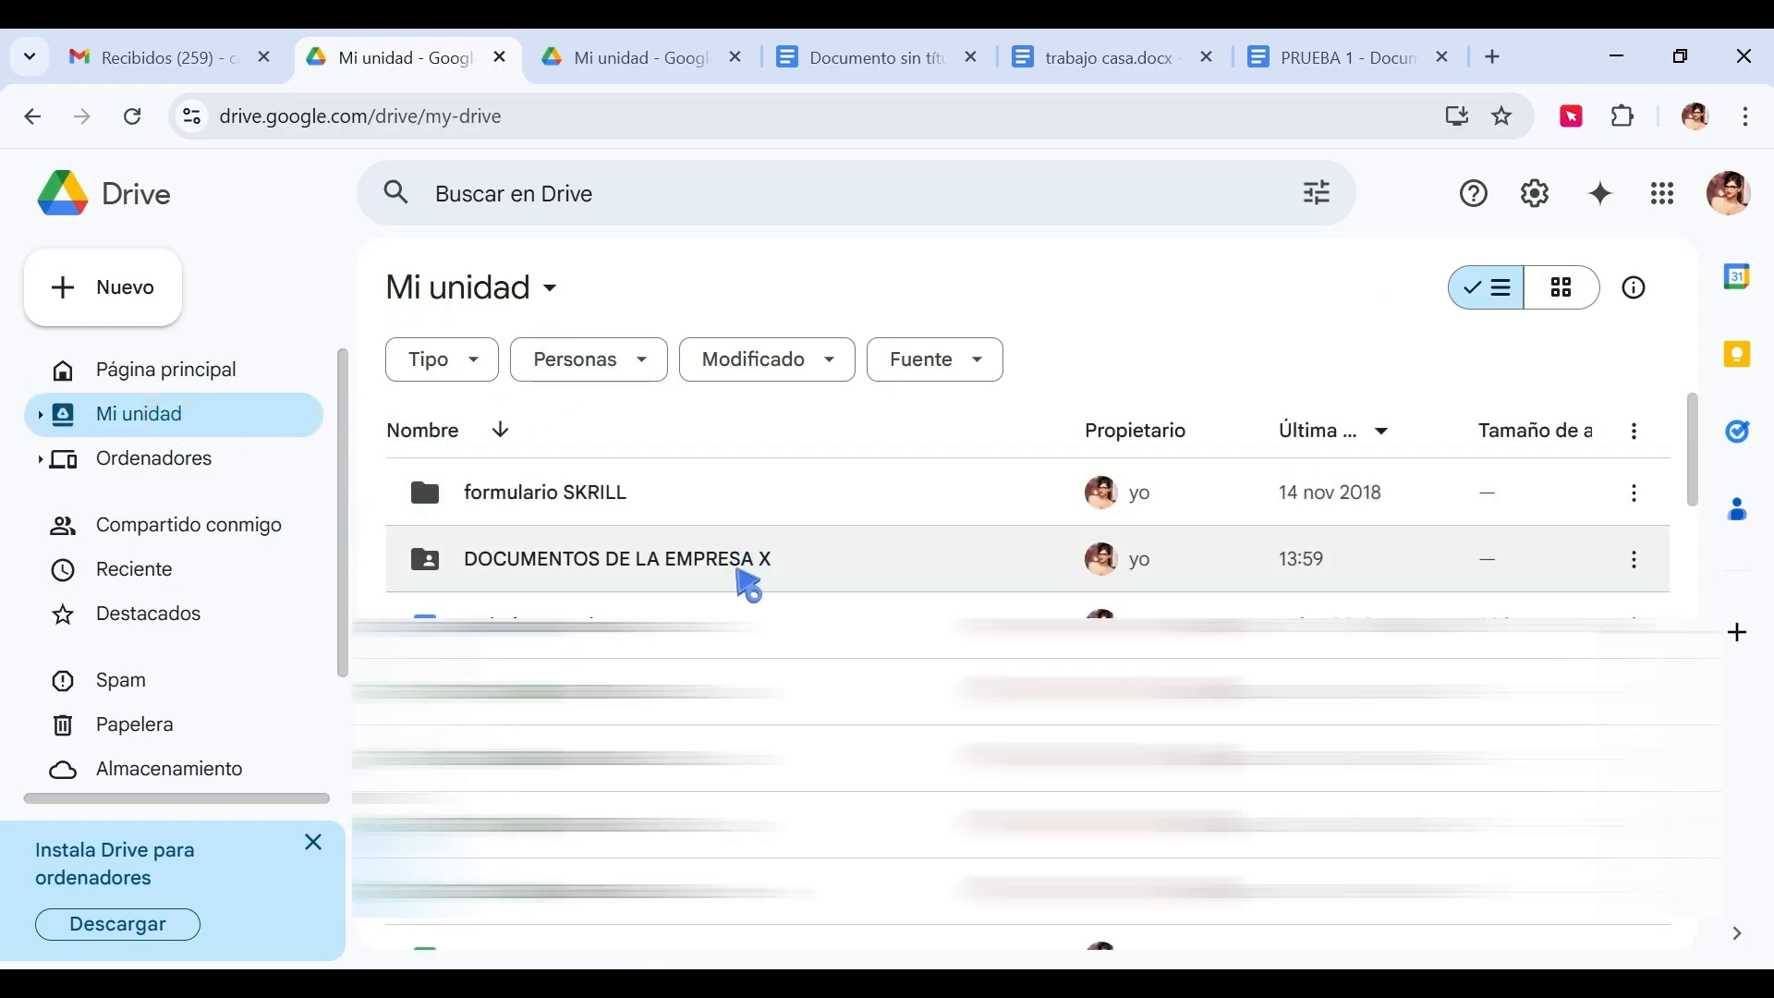
pyautogui.moveTo(1146, 582)
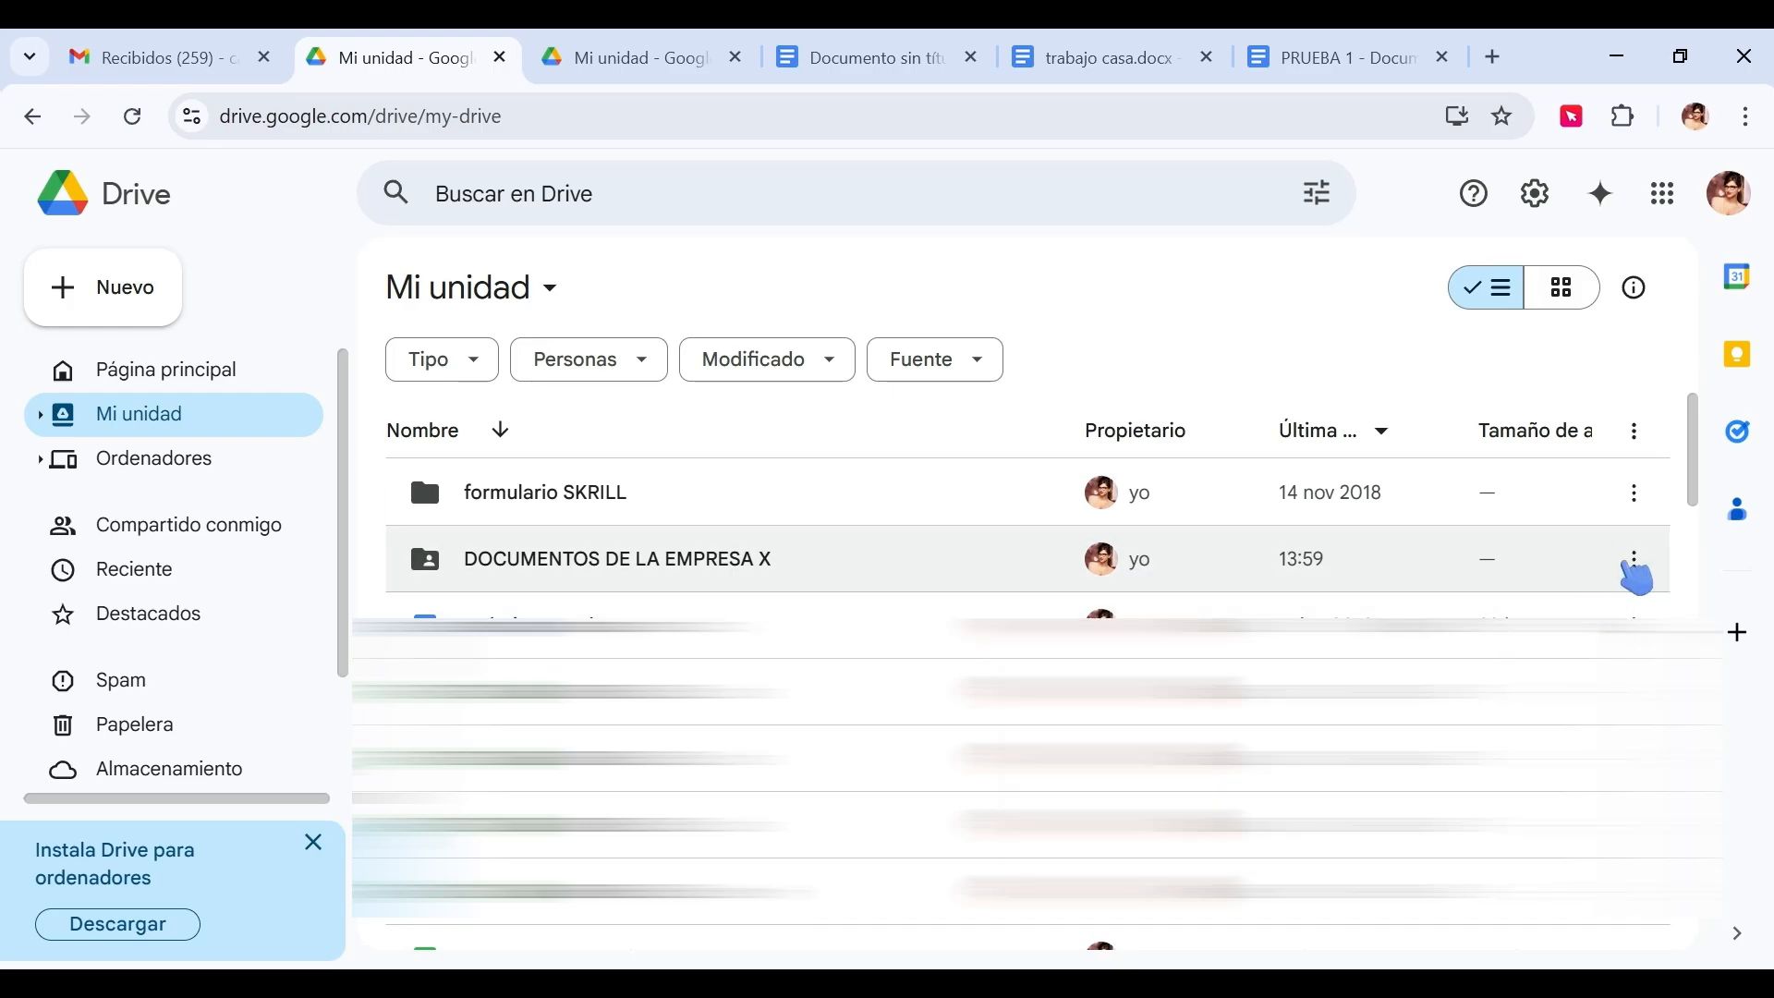
# Share DOCUMENTOS DE LA EMPRESA X with anyone who has the link and copy its link.
pyautogui.click(1636, 565)
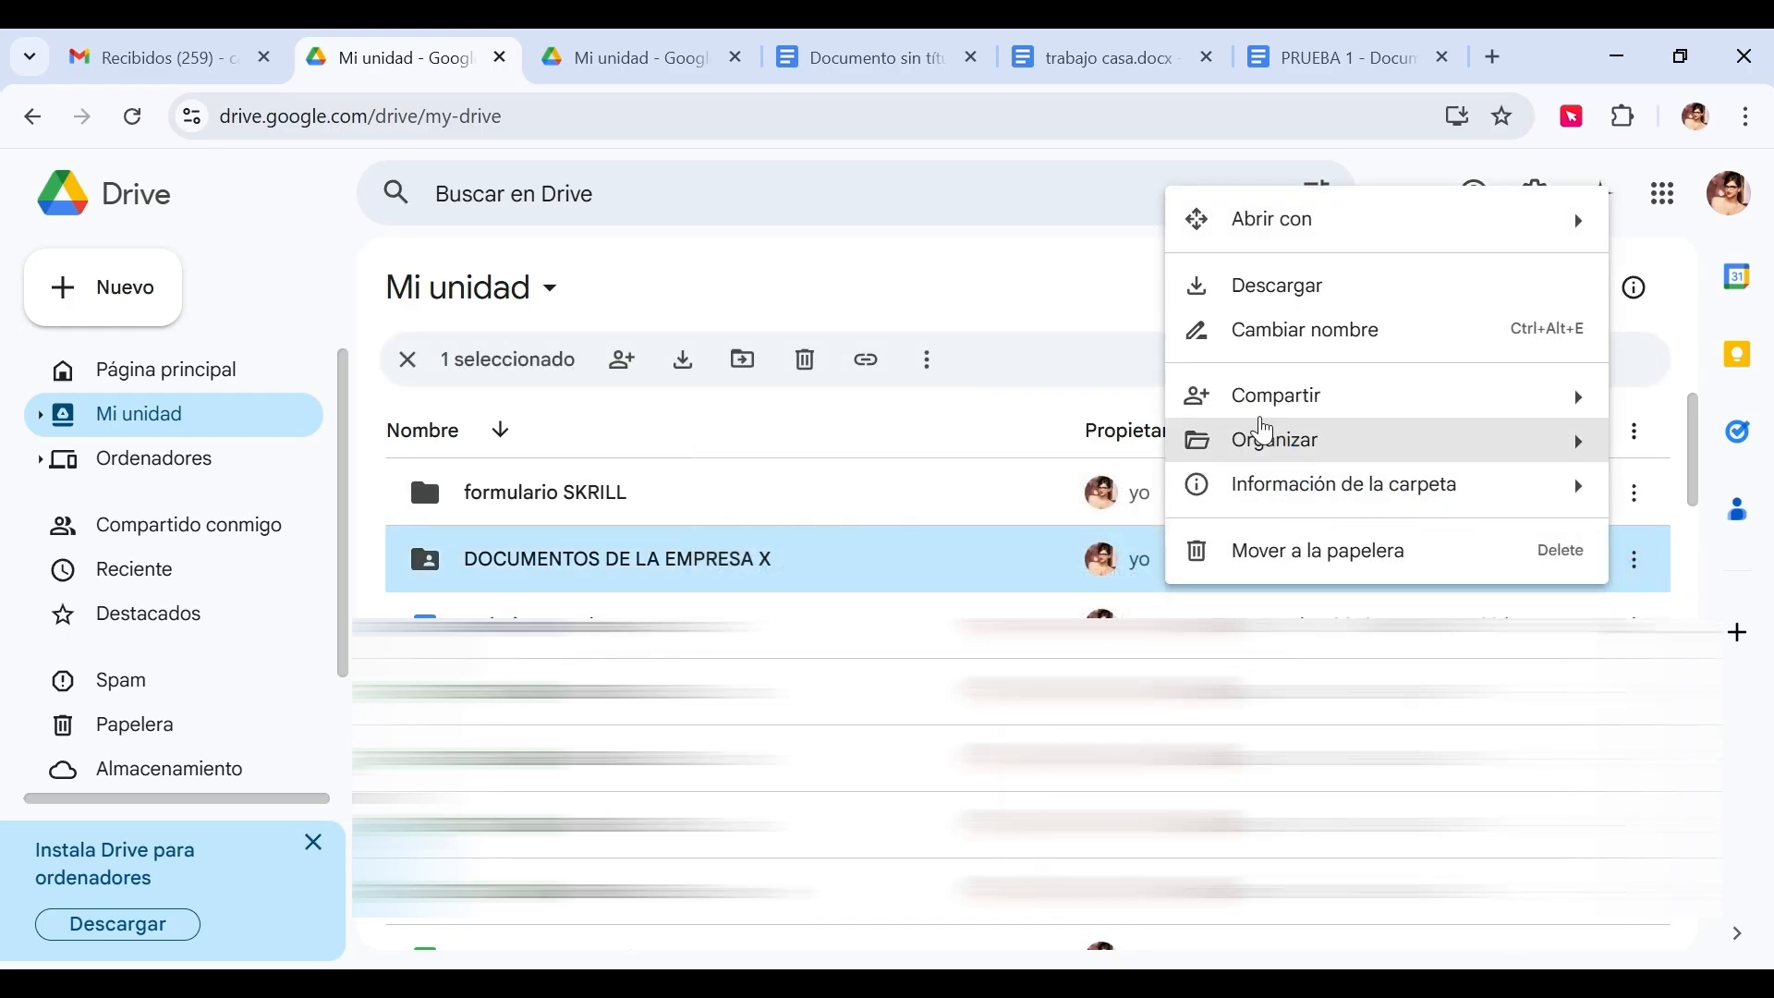
pyautogui.moveTo(1264, 410)
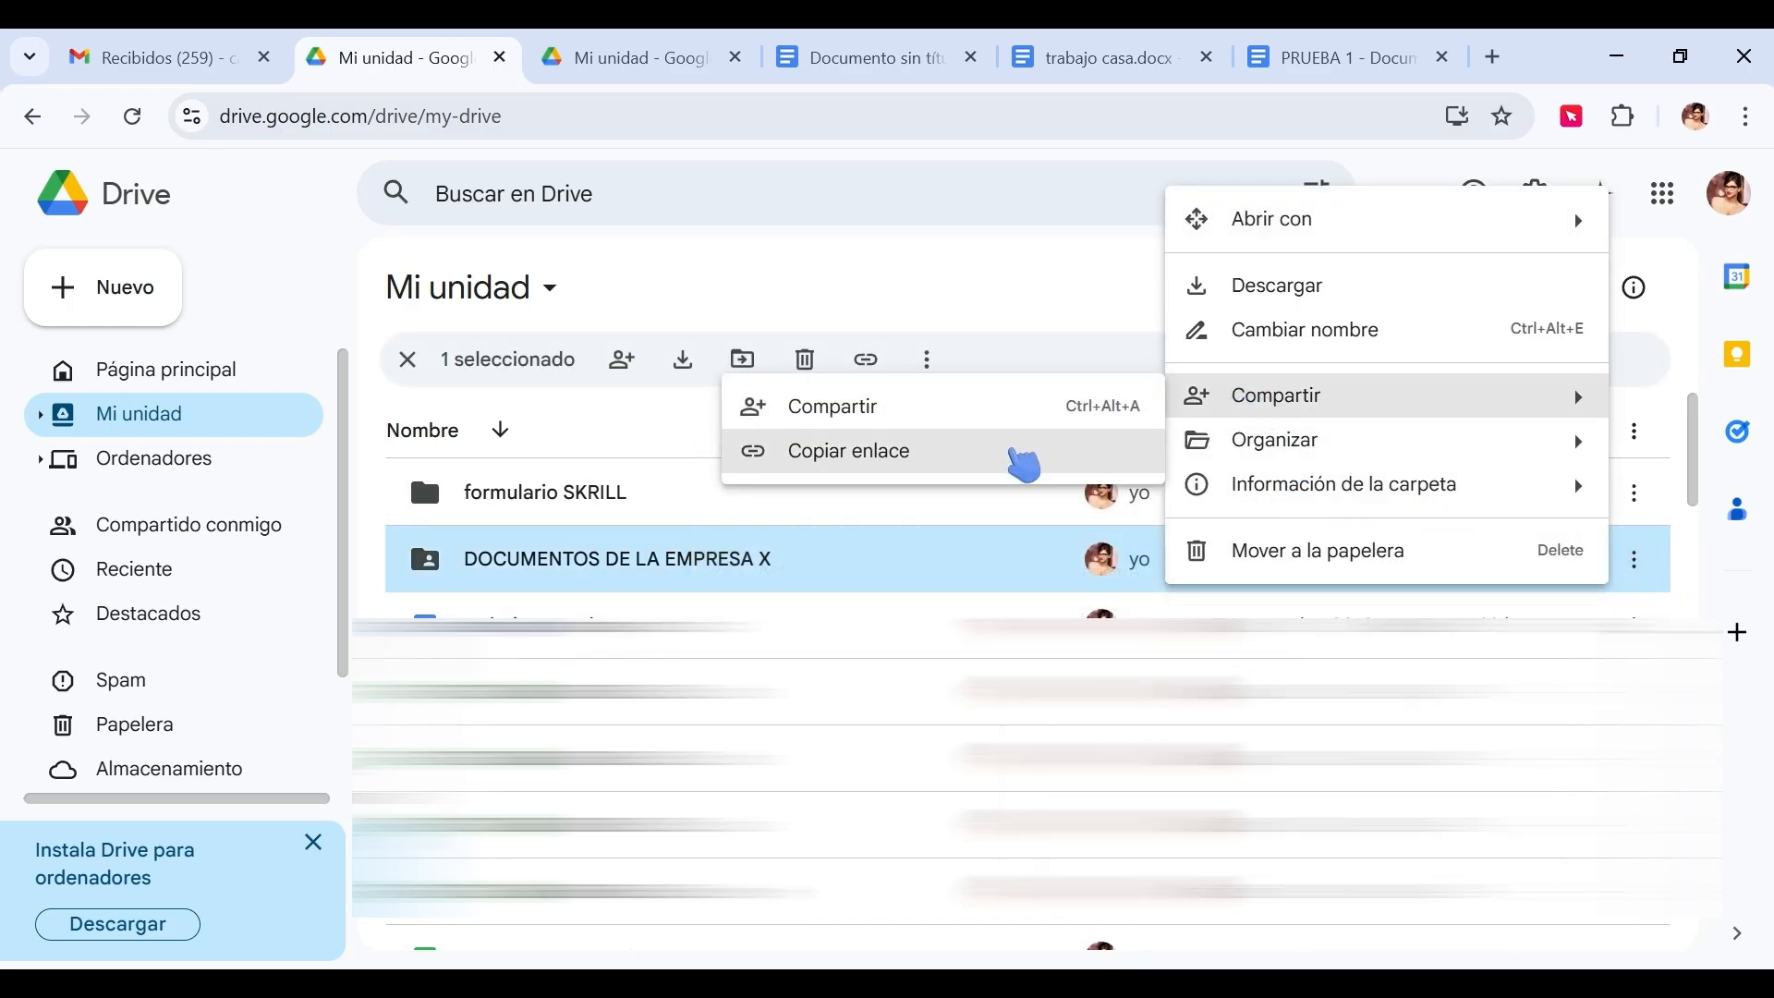
pyautogui.click(1019, 409)
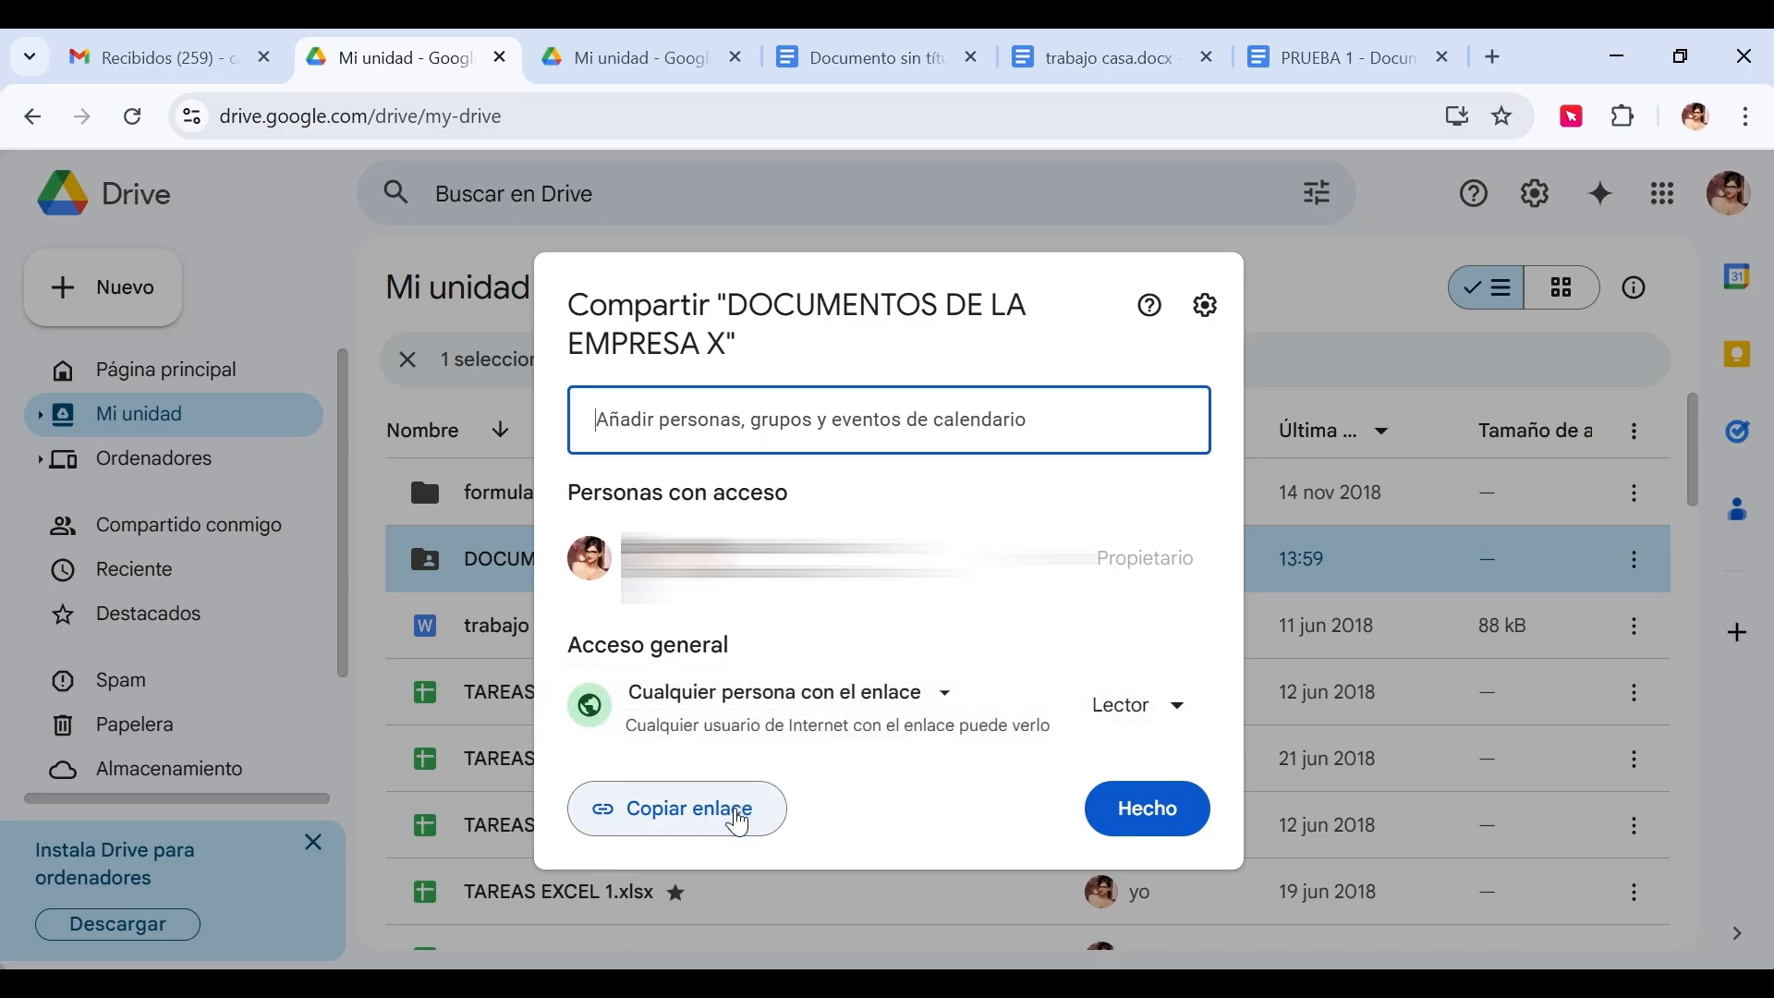
pyautogui.click(738, 822)
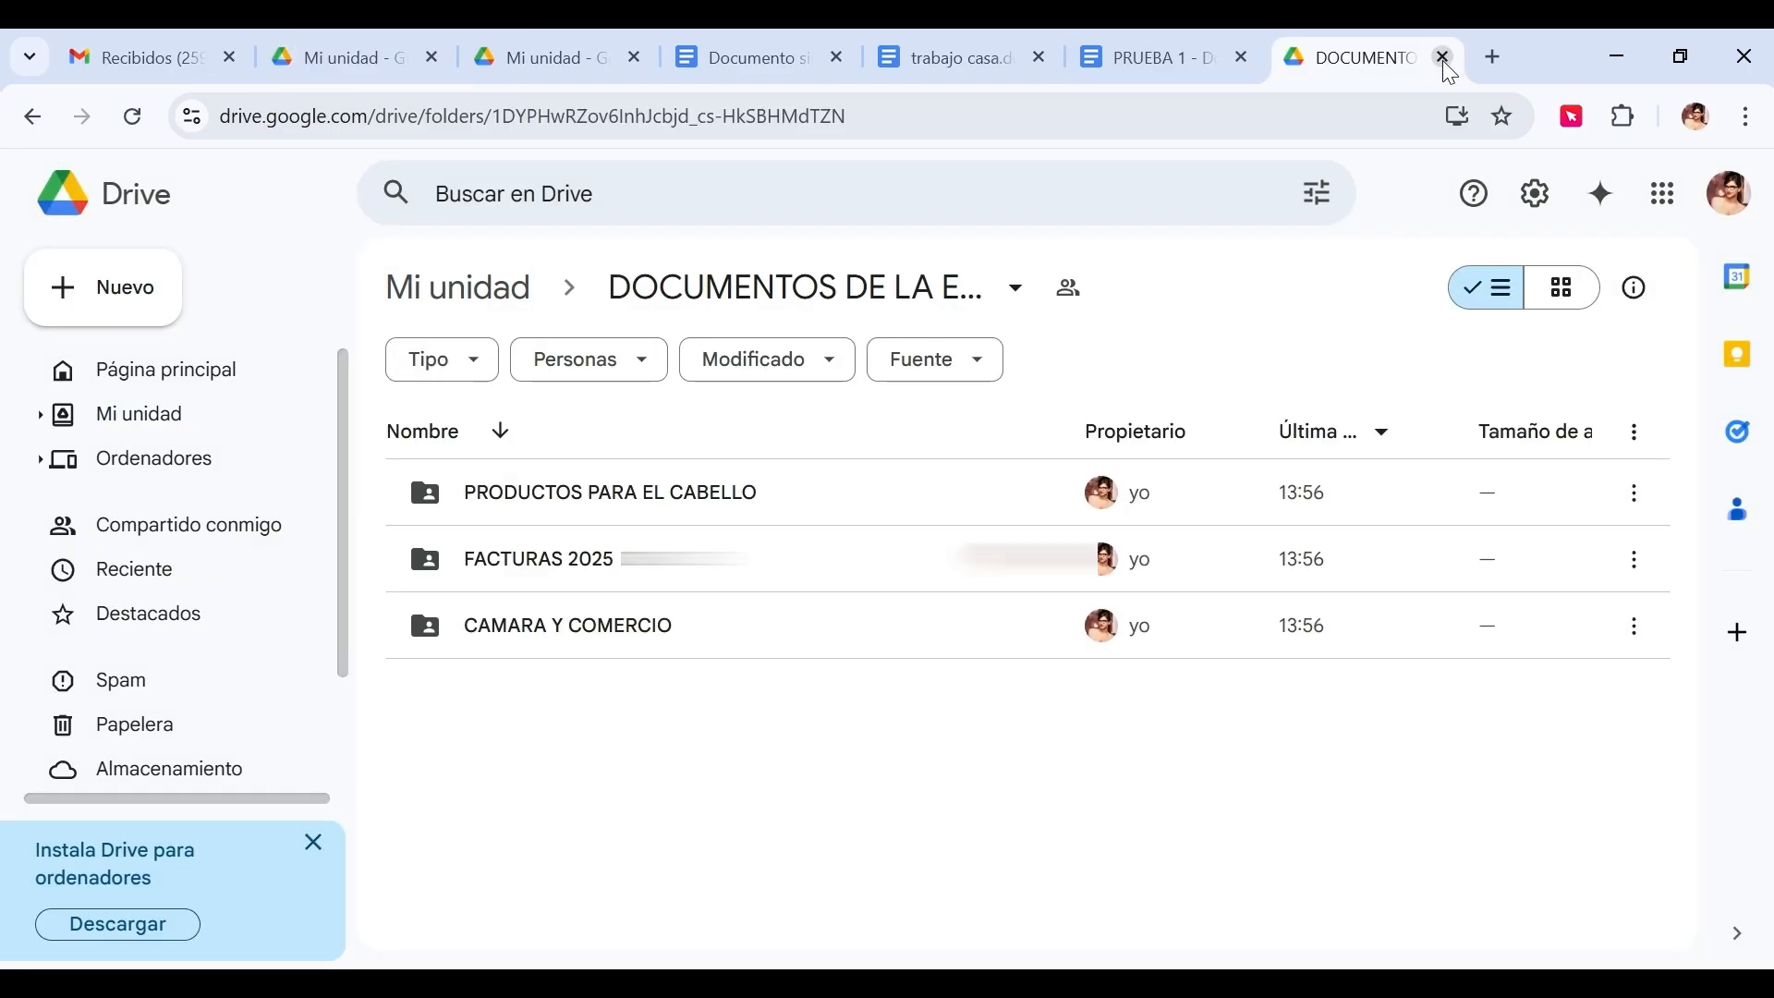
pyautogui.click(1443, 59)
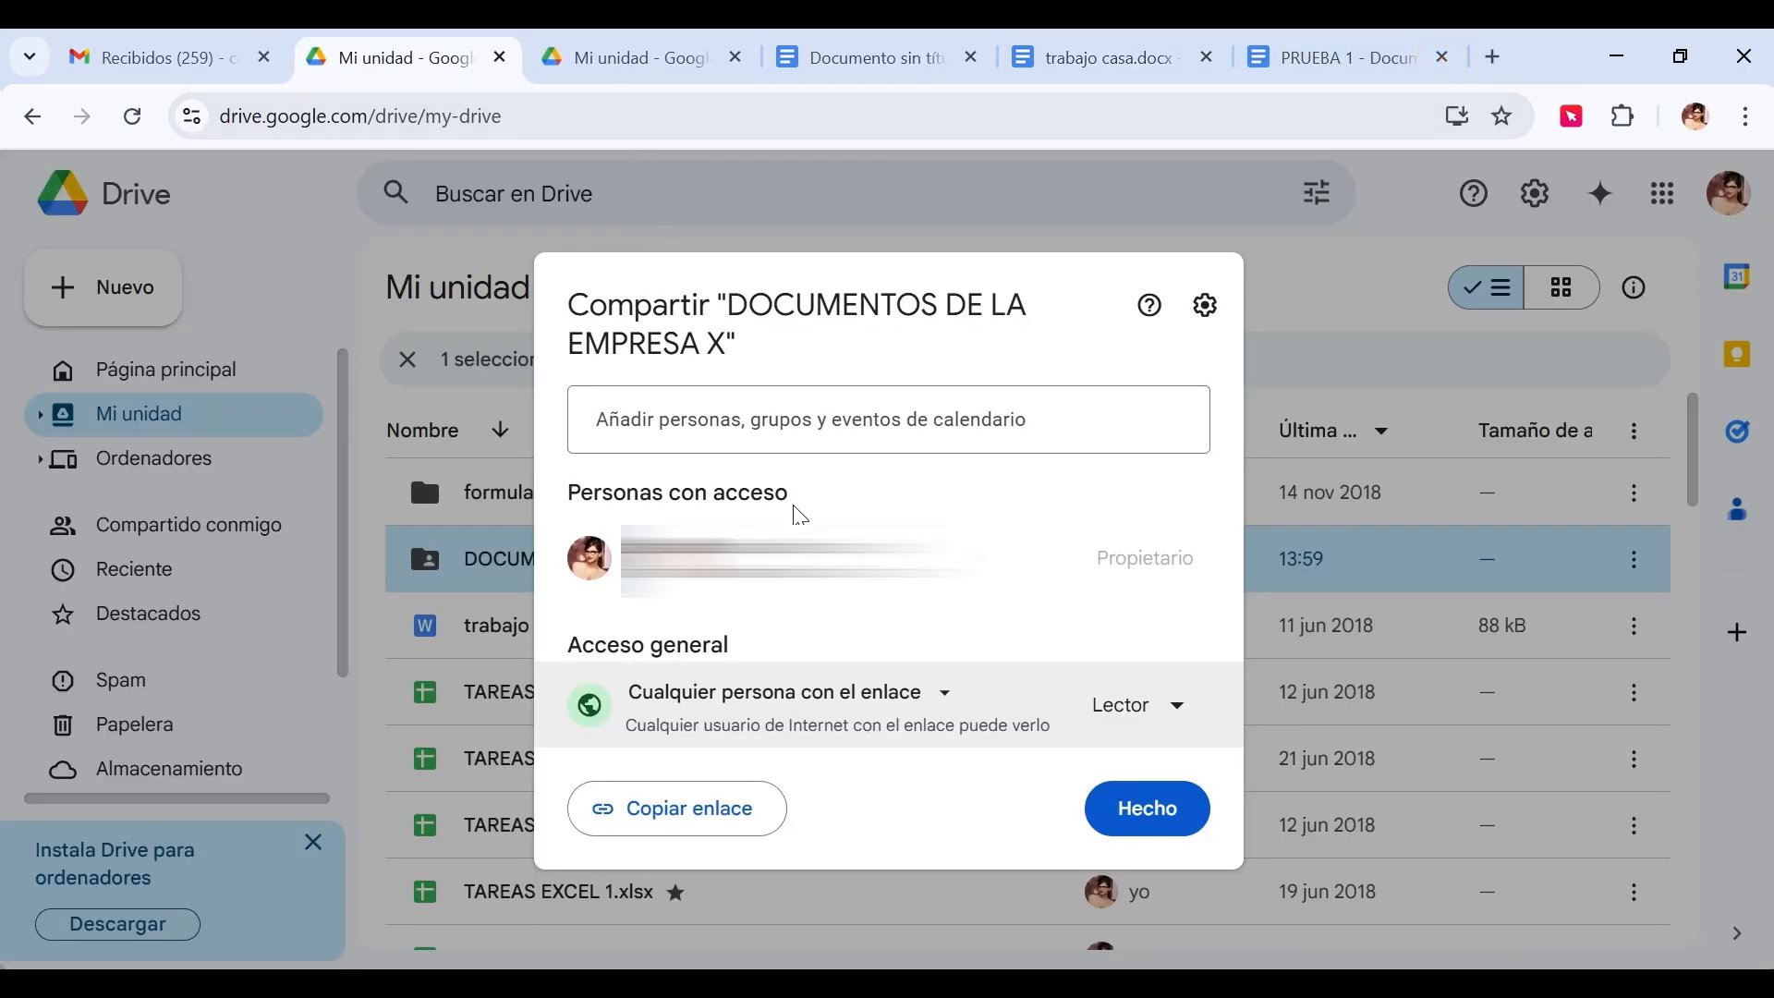
pyautogui.click(1177, 712)
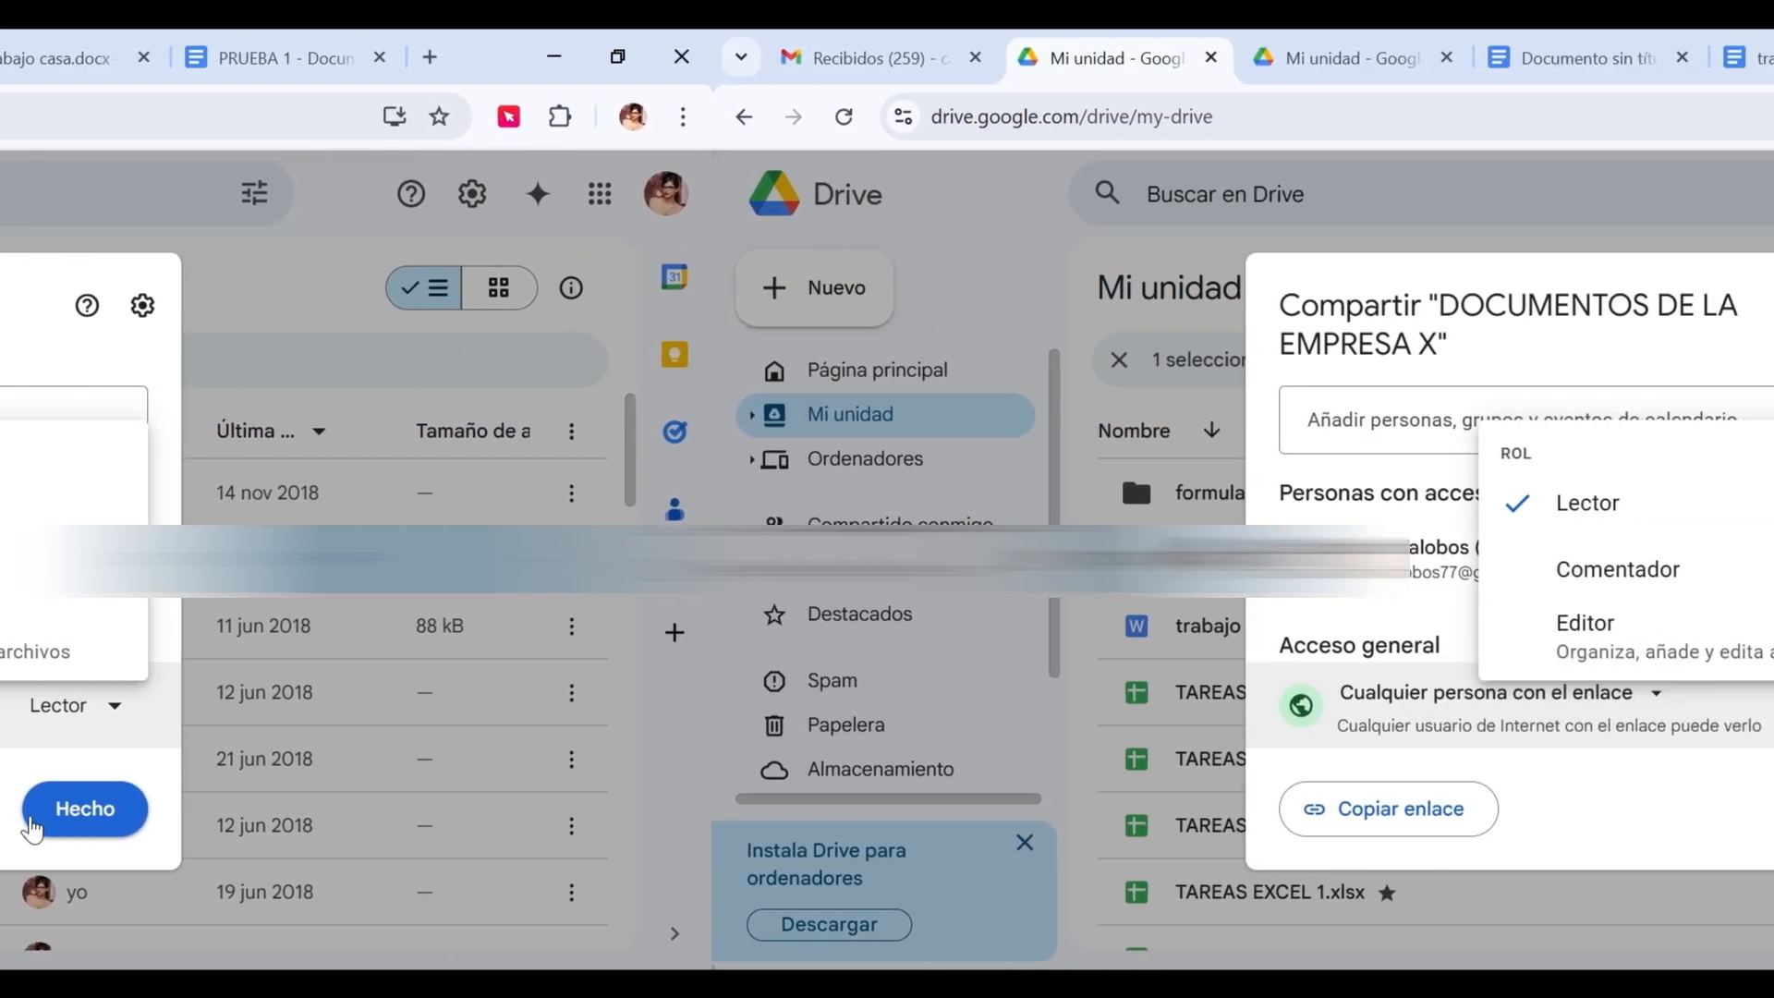
pyautogui.click(33, 829)
pyautogui.doubleClick(1631, 562)
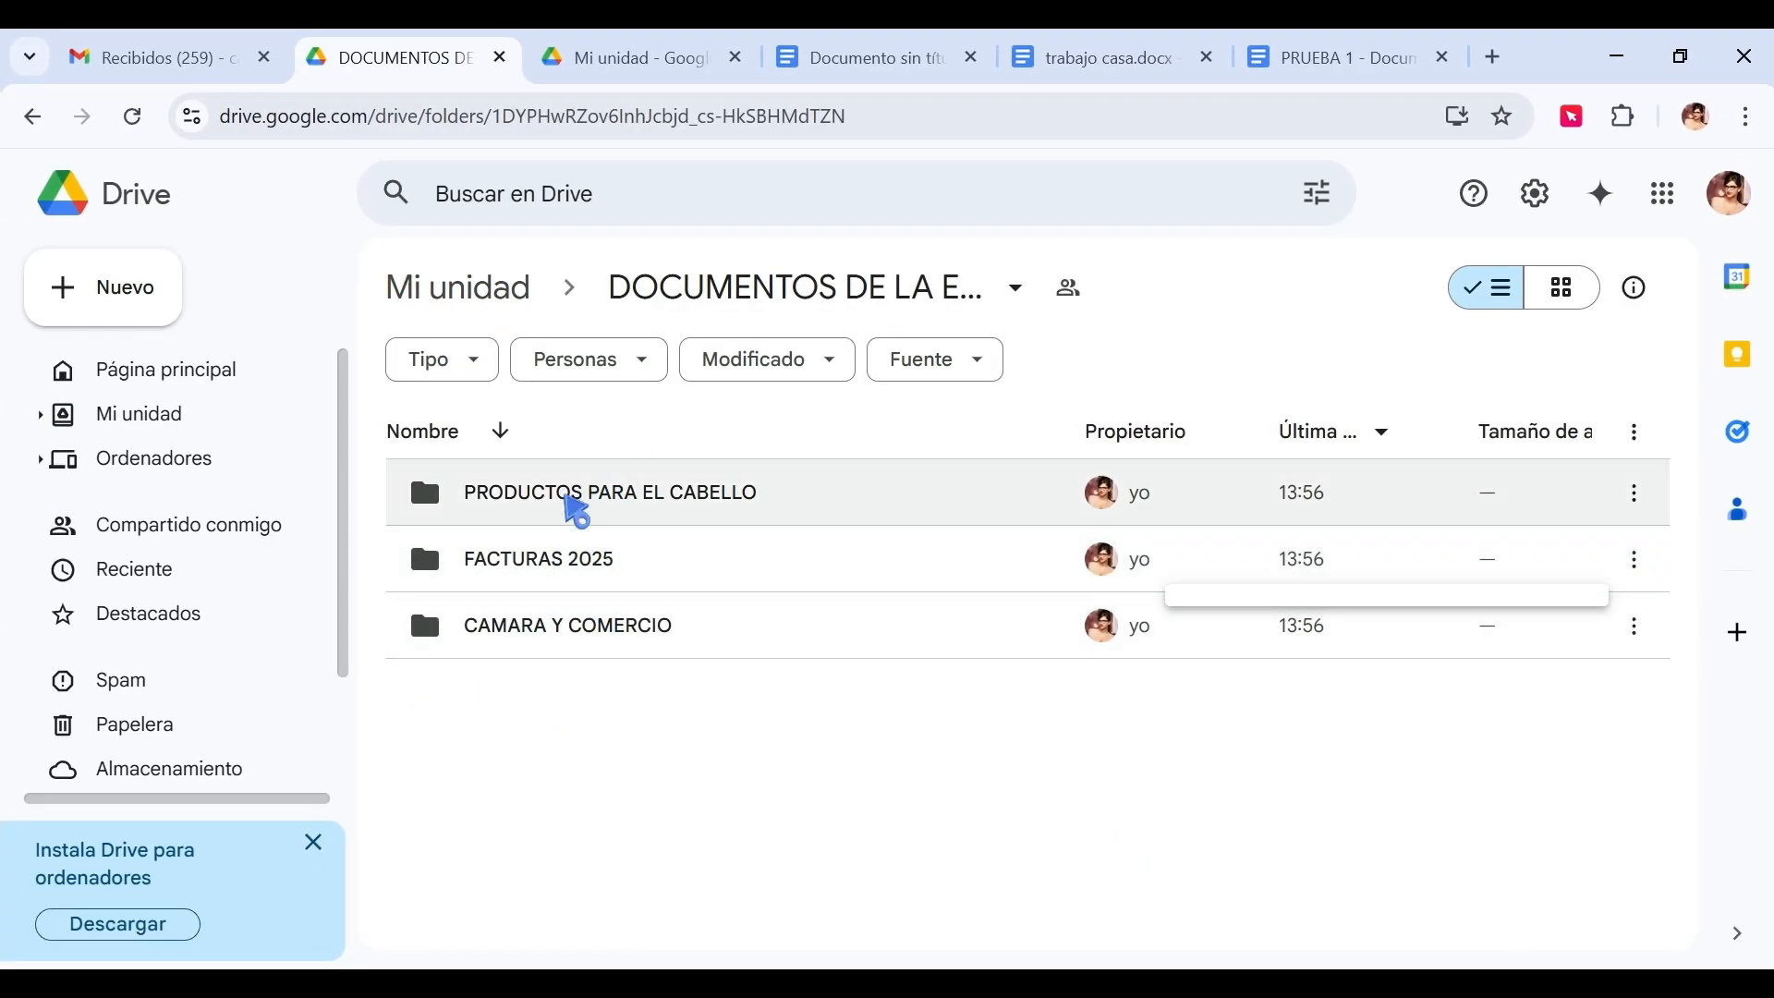
# In PRODUCTOS PARA EL CABELLO, copy the jpg's share link, keeping anyone-with-the-link access.
pyautogui.click(667, 506)
pyautogui.doubleClick(667, 506)
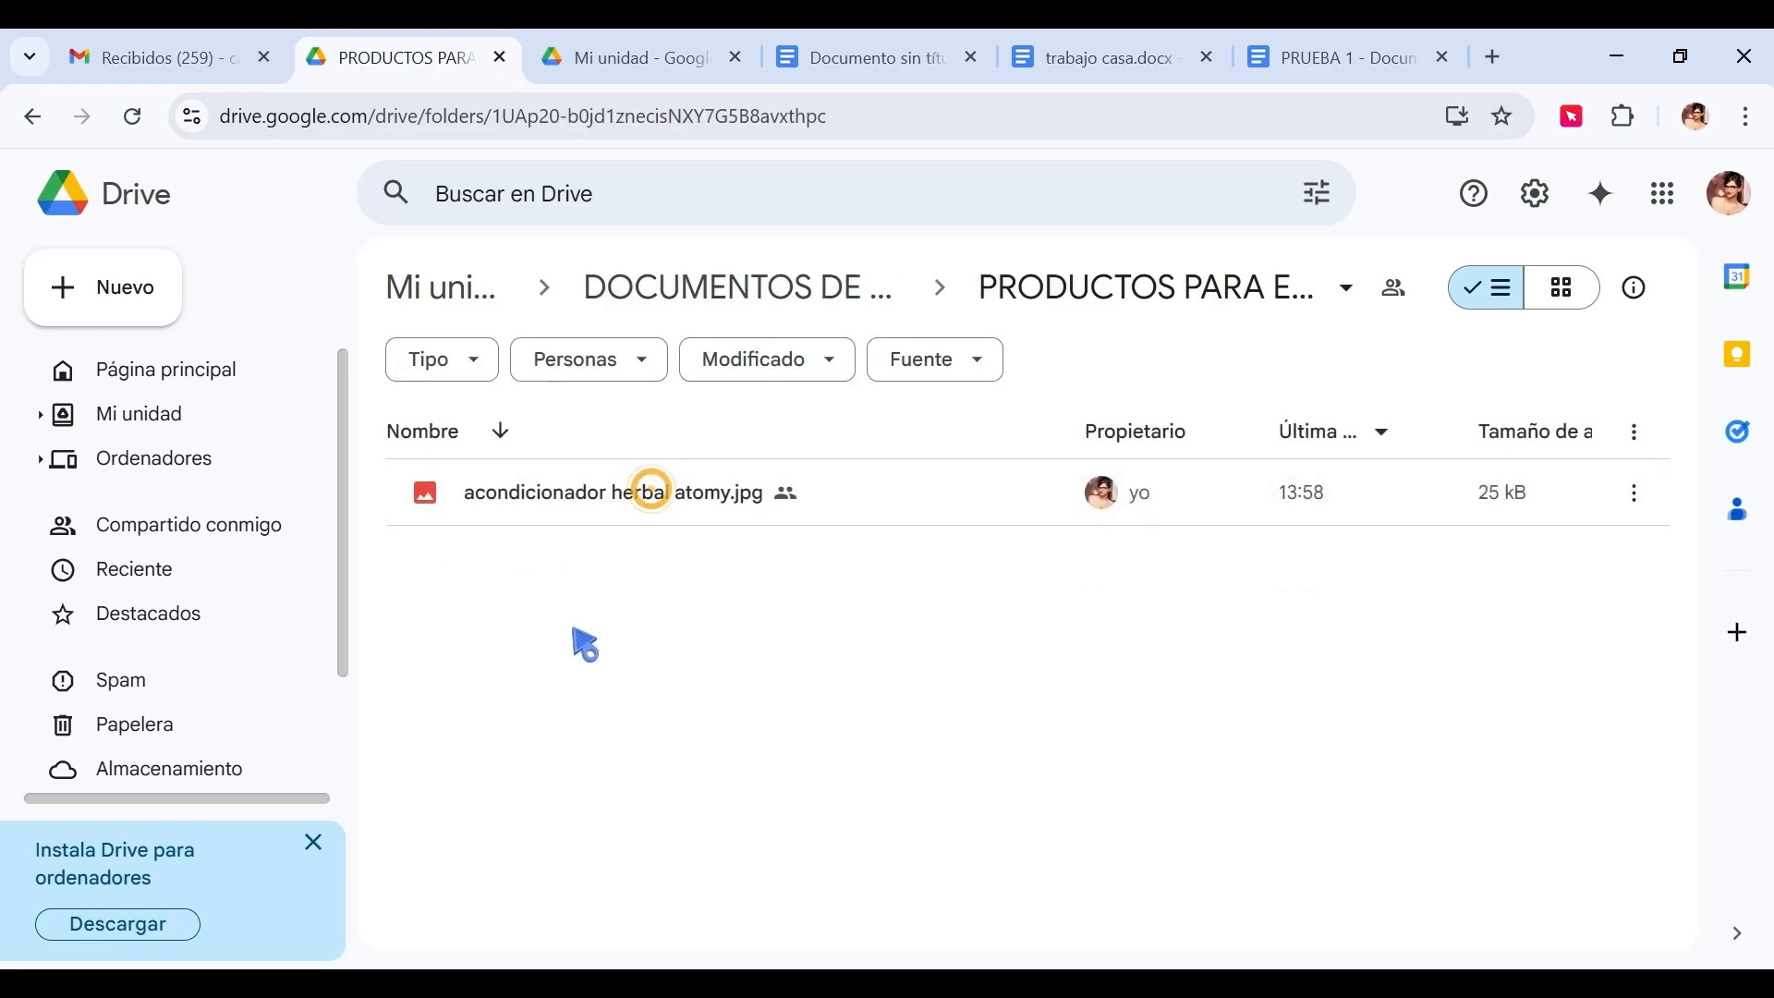
pyautogui.click(1634, 494)
pyautogui.moveTo(1287, 762)
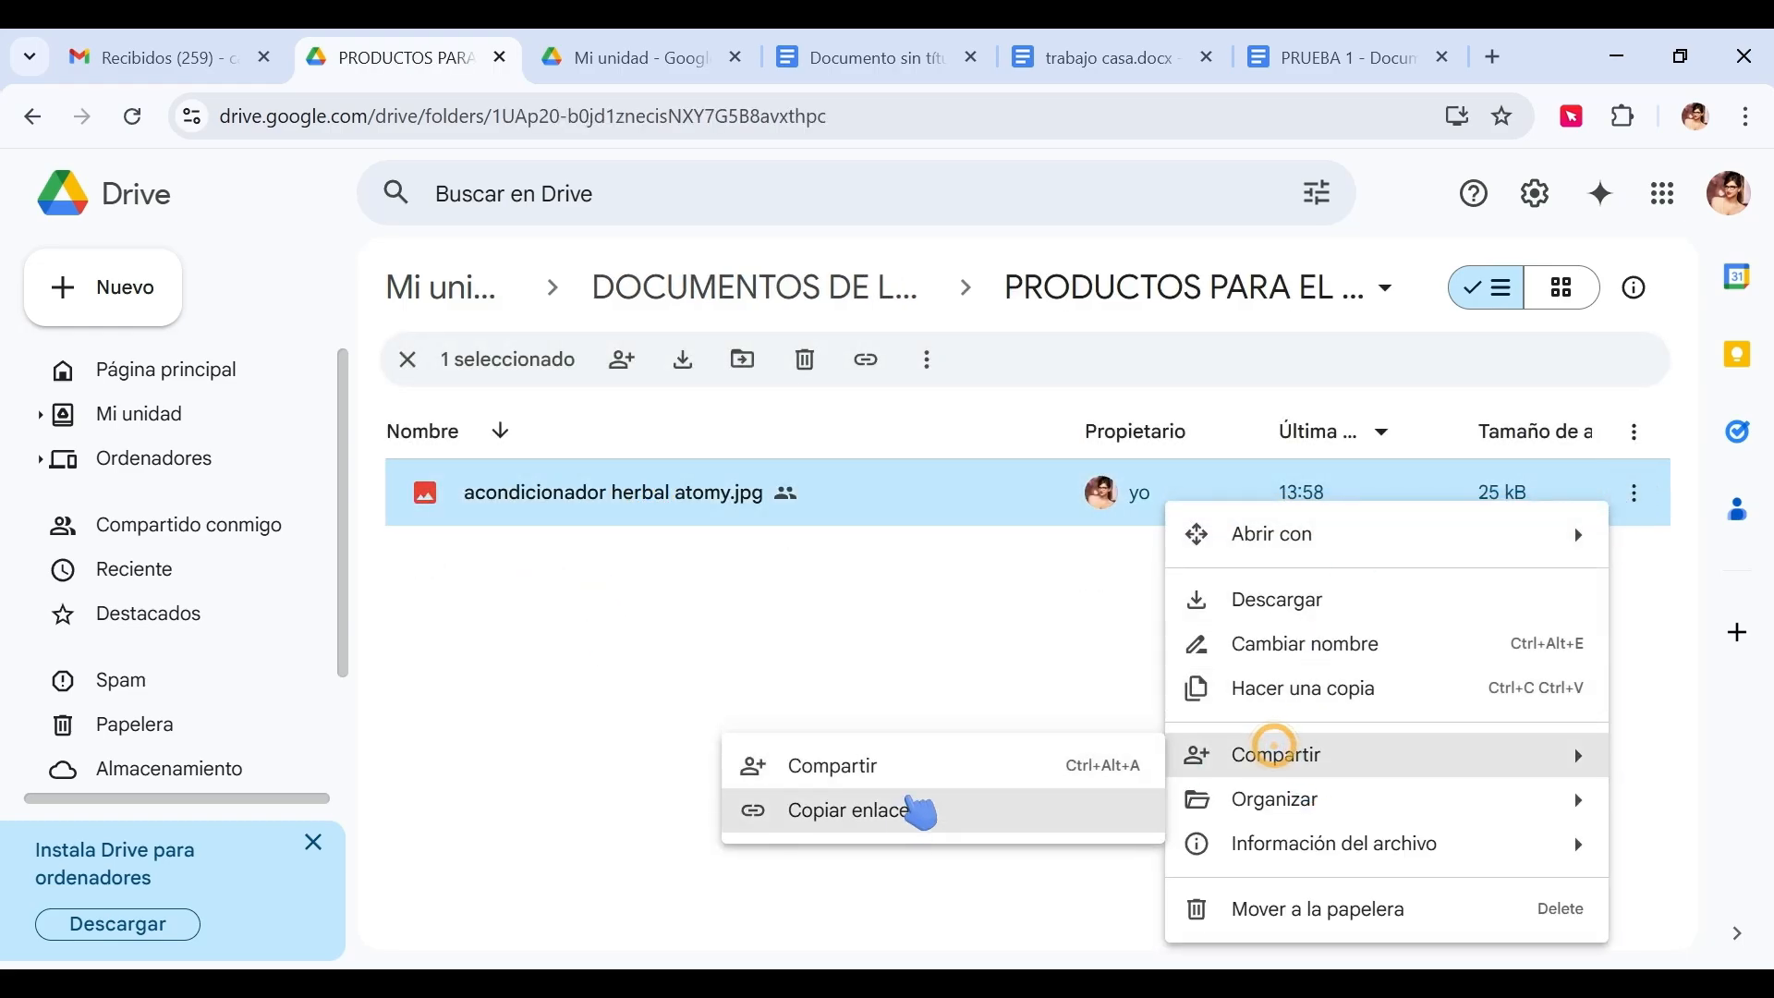
pyautogui.click(915, 809)
pyautogui.click(338, 920)
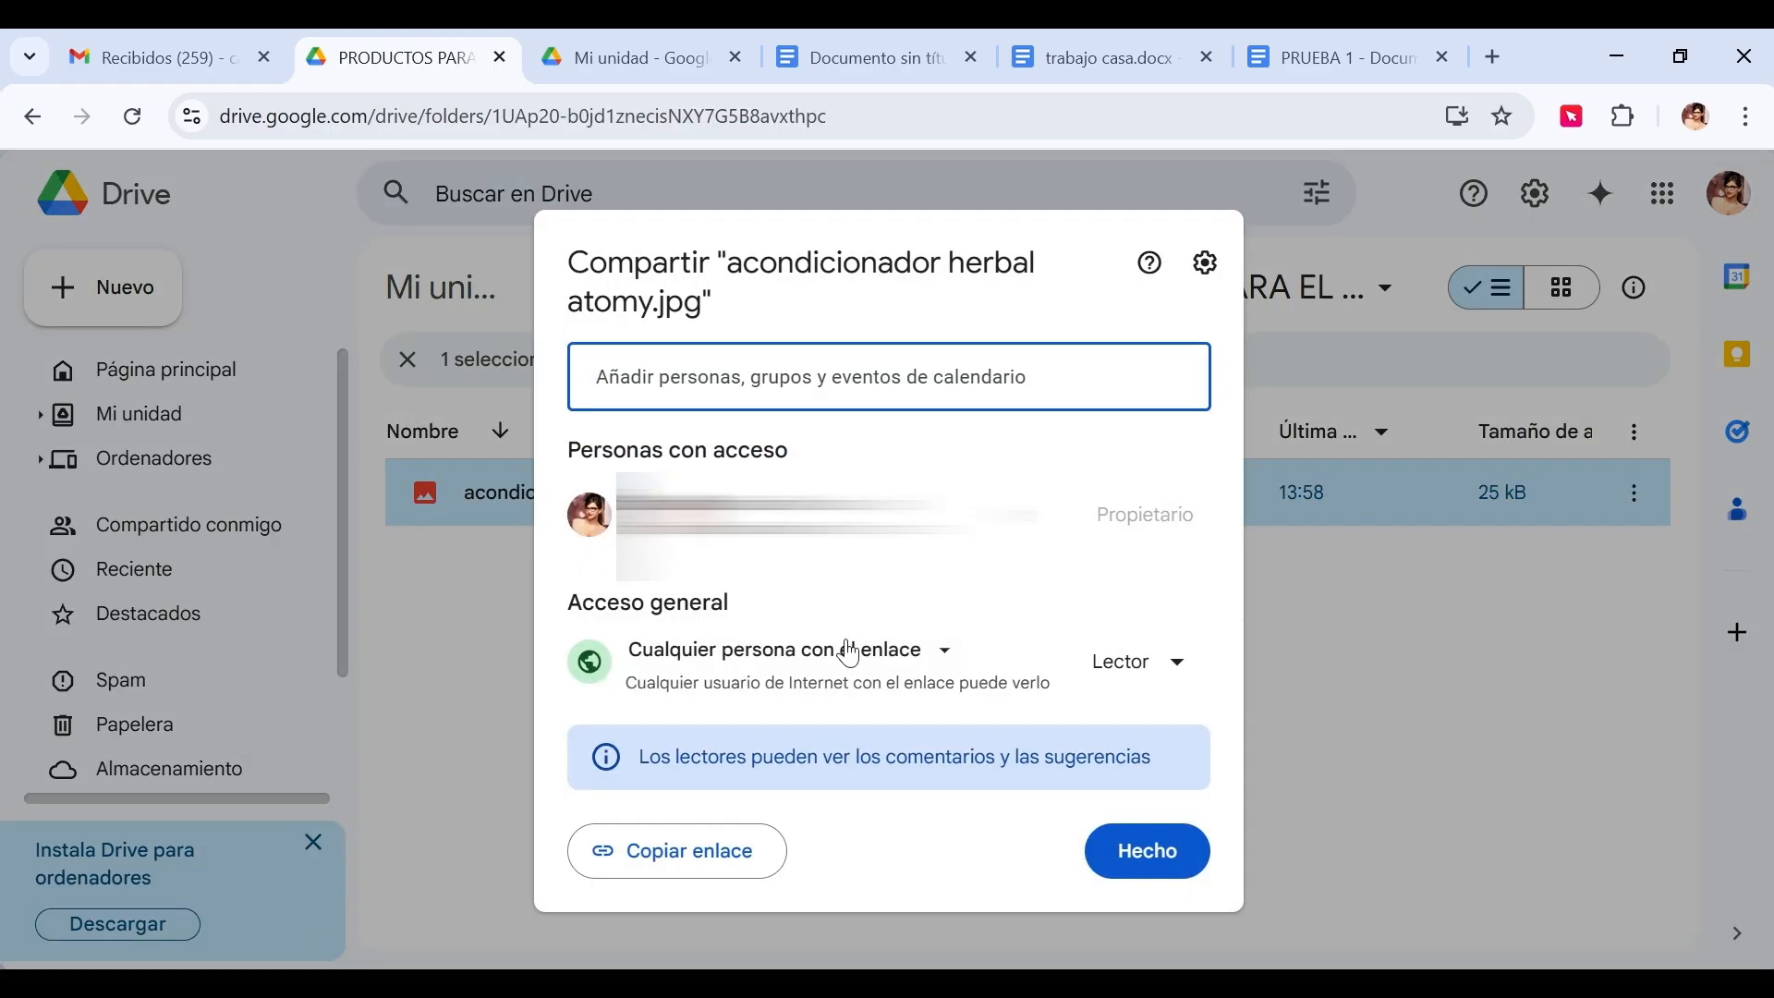
pyautogui.click(950, 654)
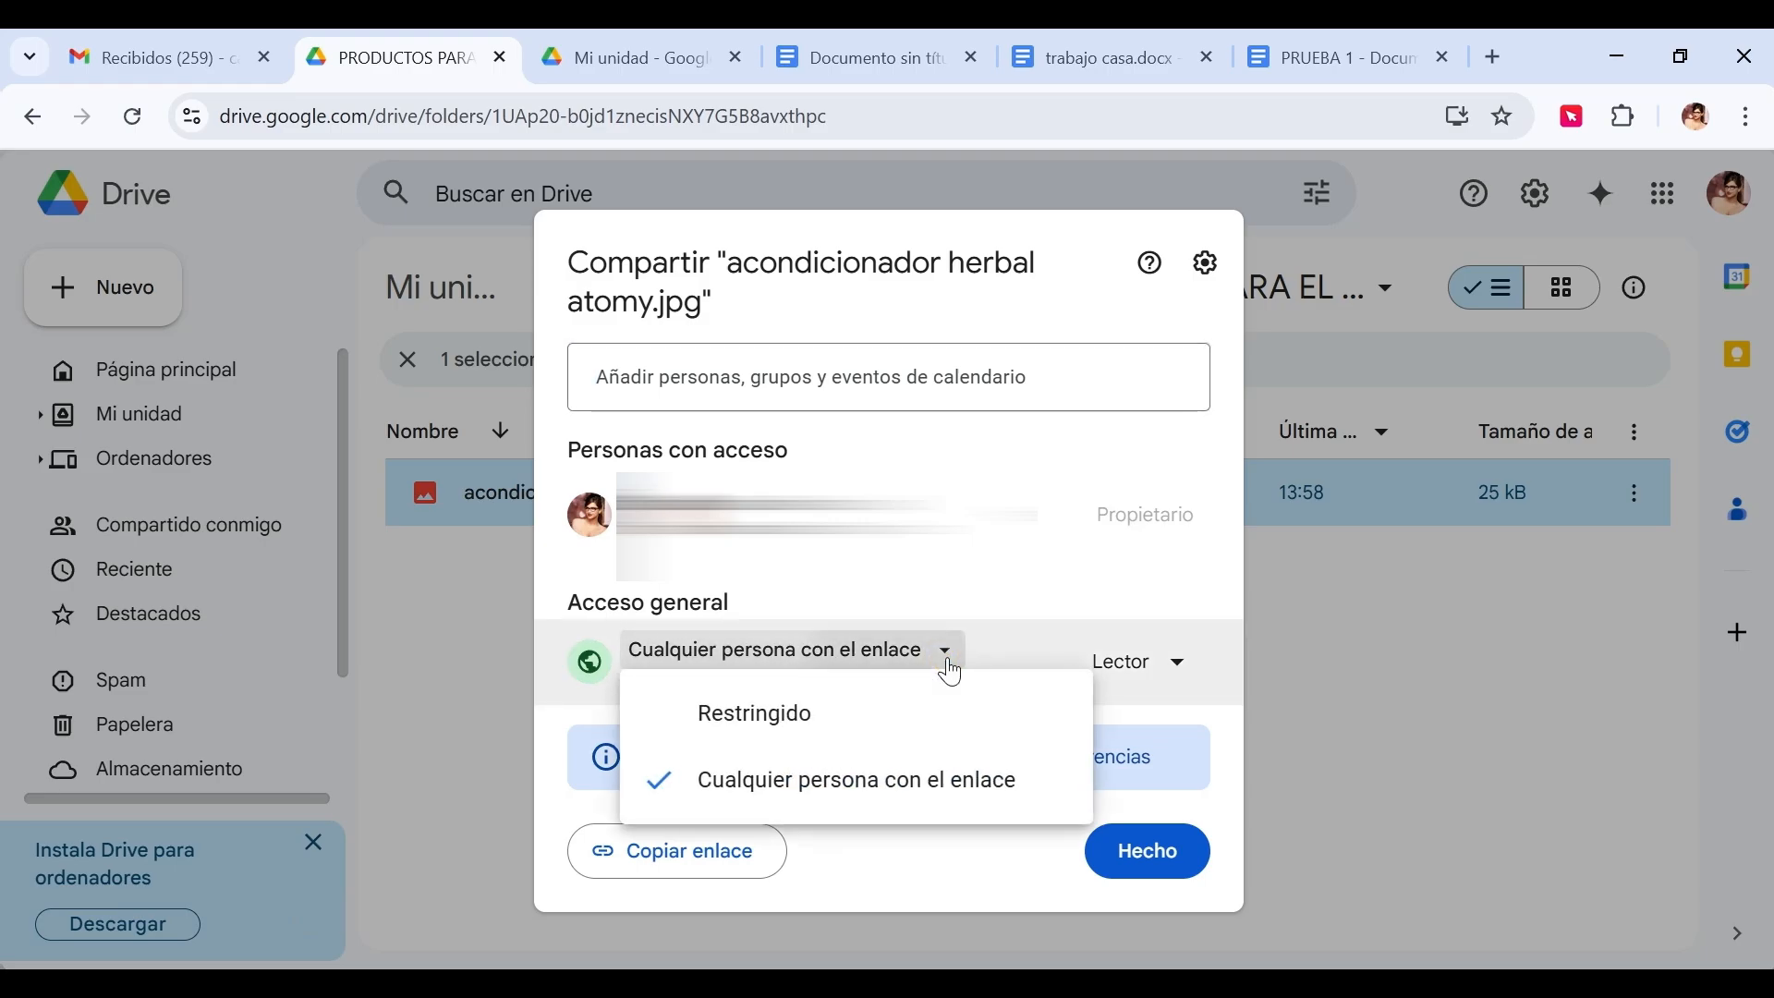
pyautogui.click(947, 666)
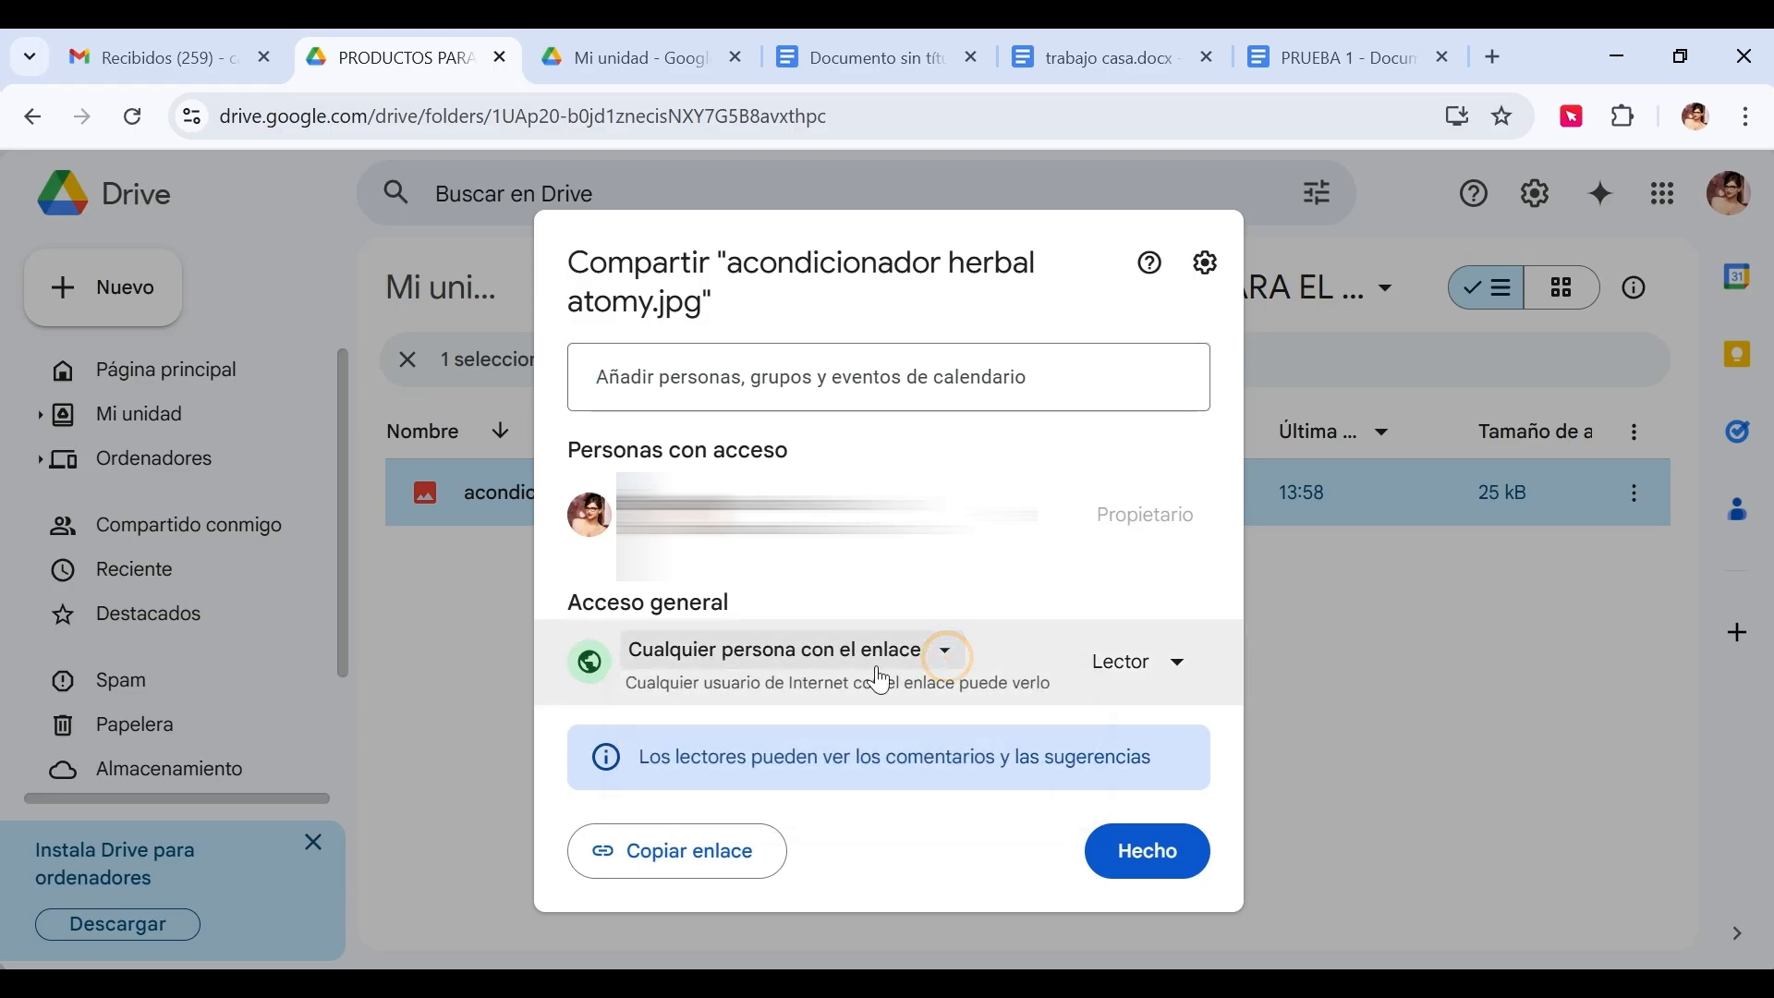
pyautogui.click(688, 852)
# Paste the copied jpg link into a new browser tab and load it.
pyautogui.click(1499, 65)
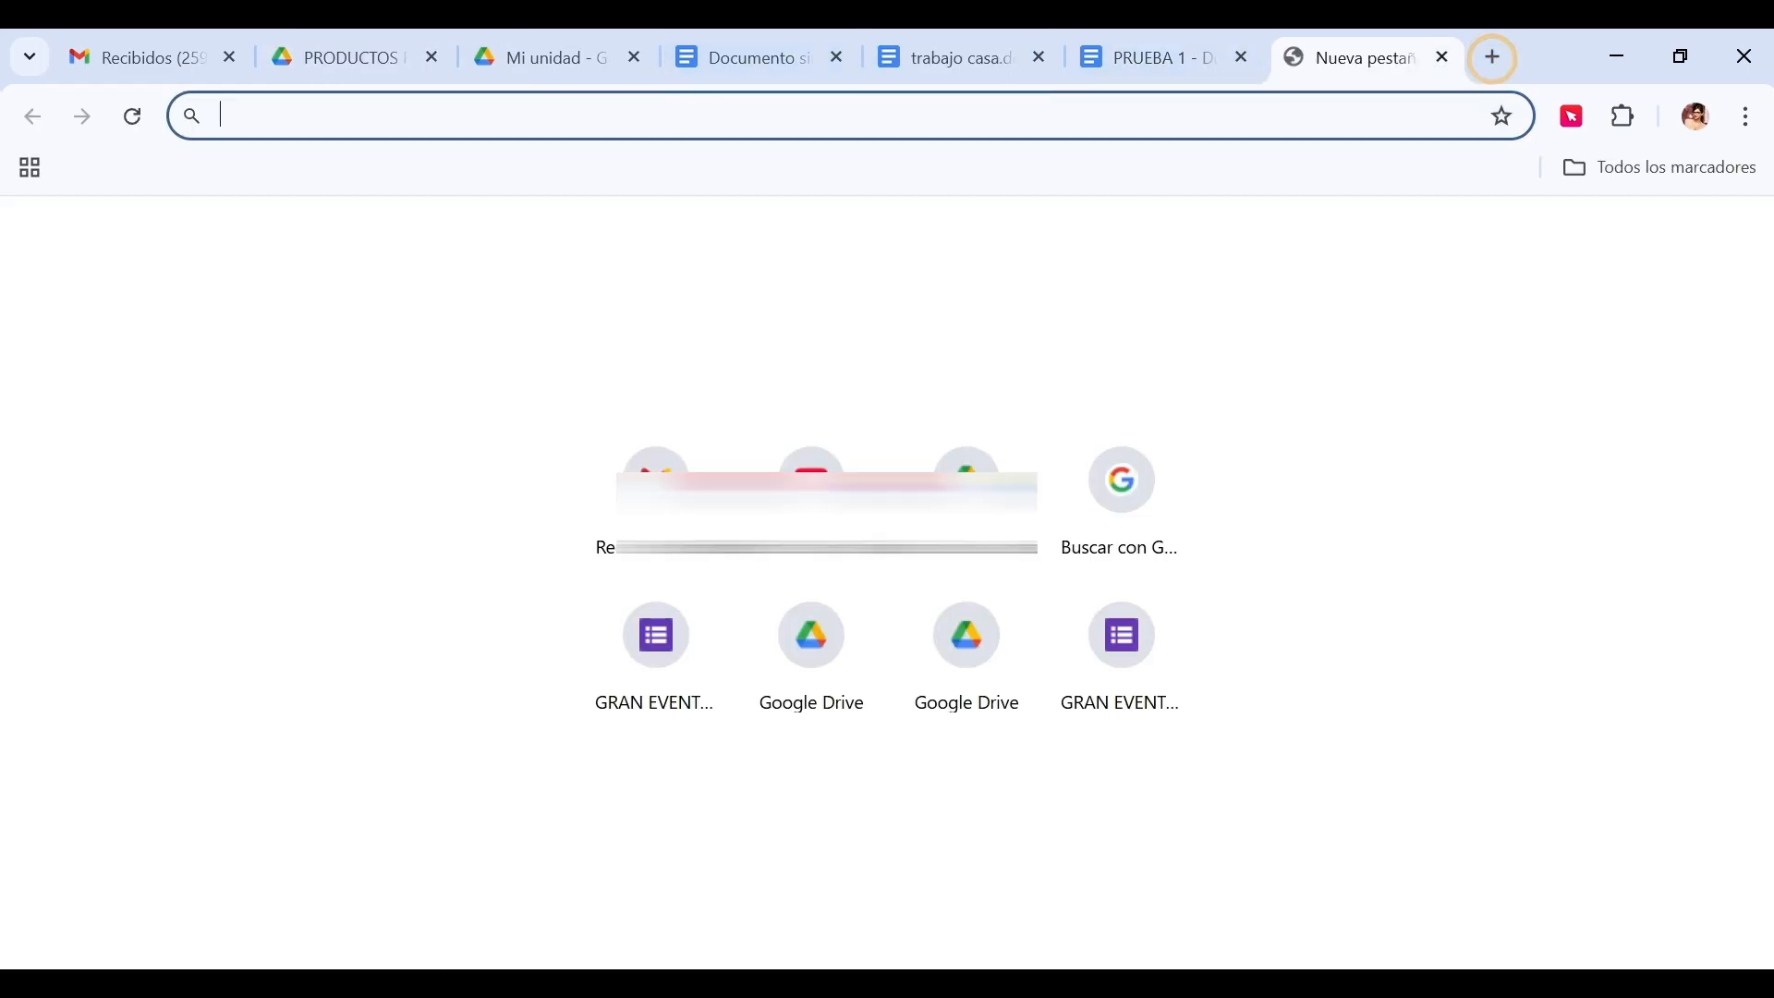
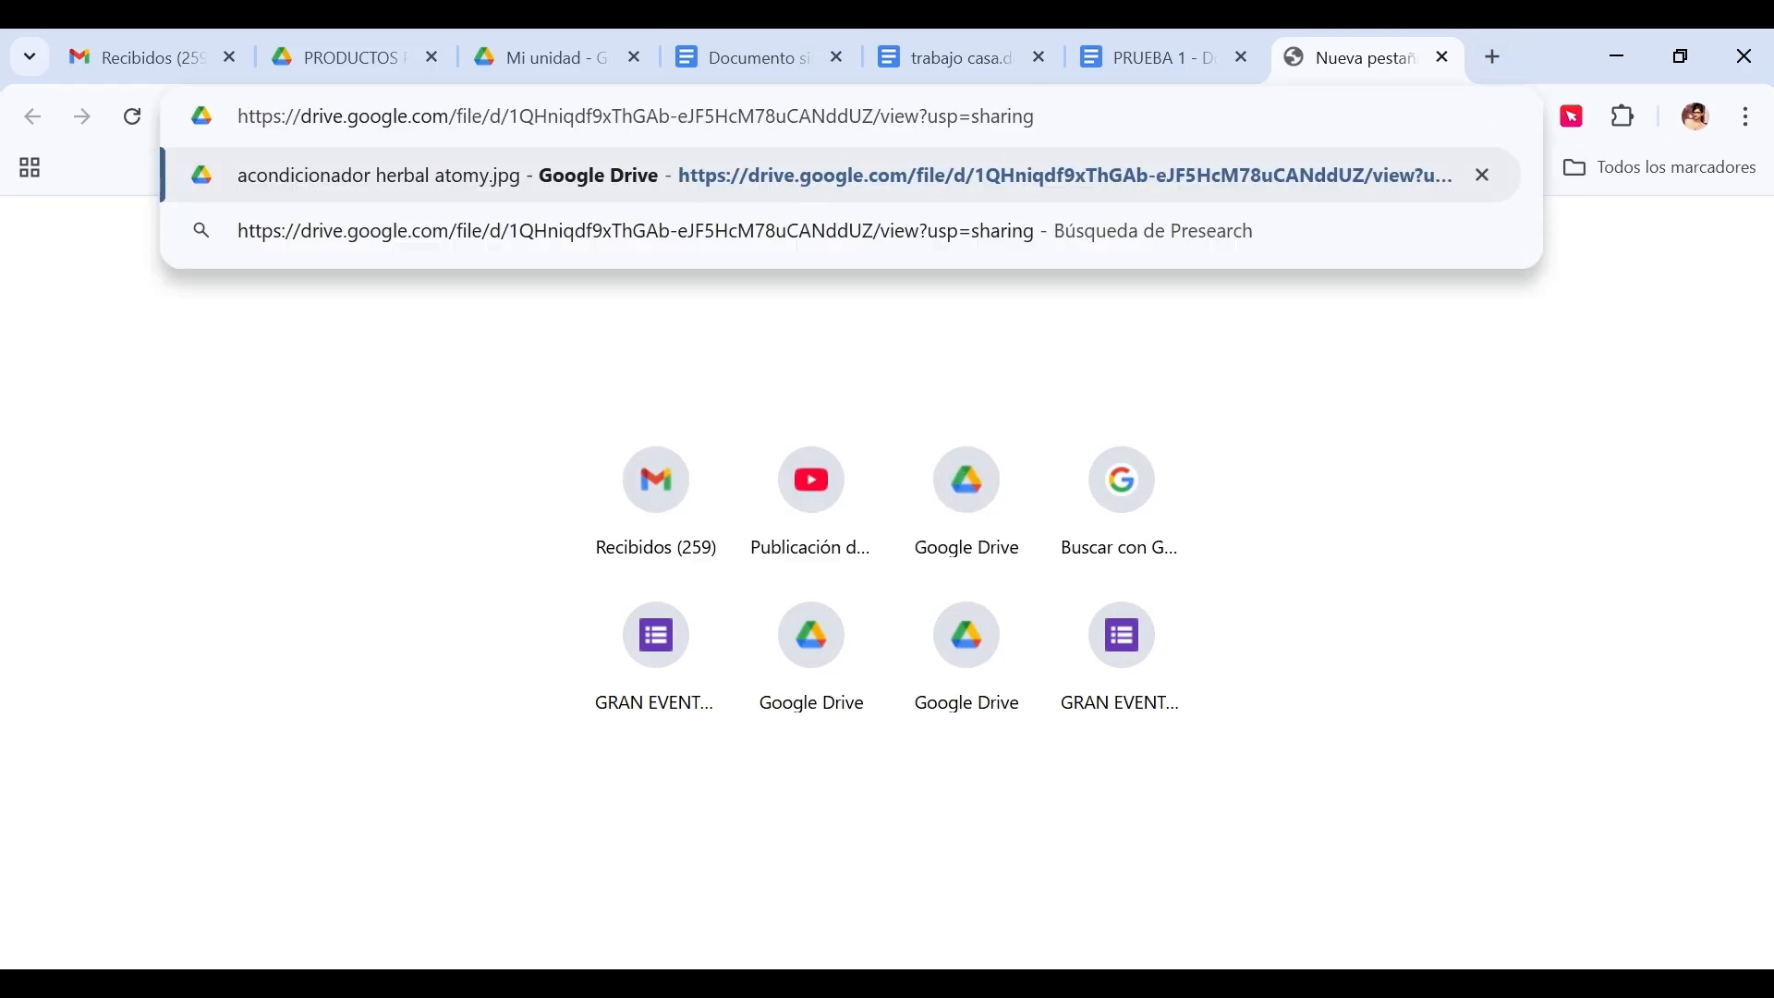
pyautogui.press('Return')
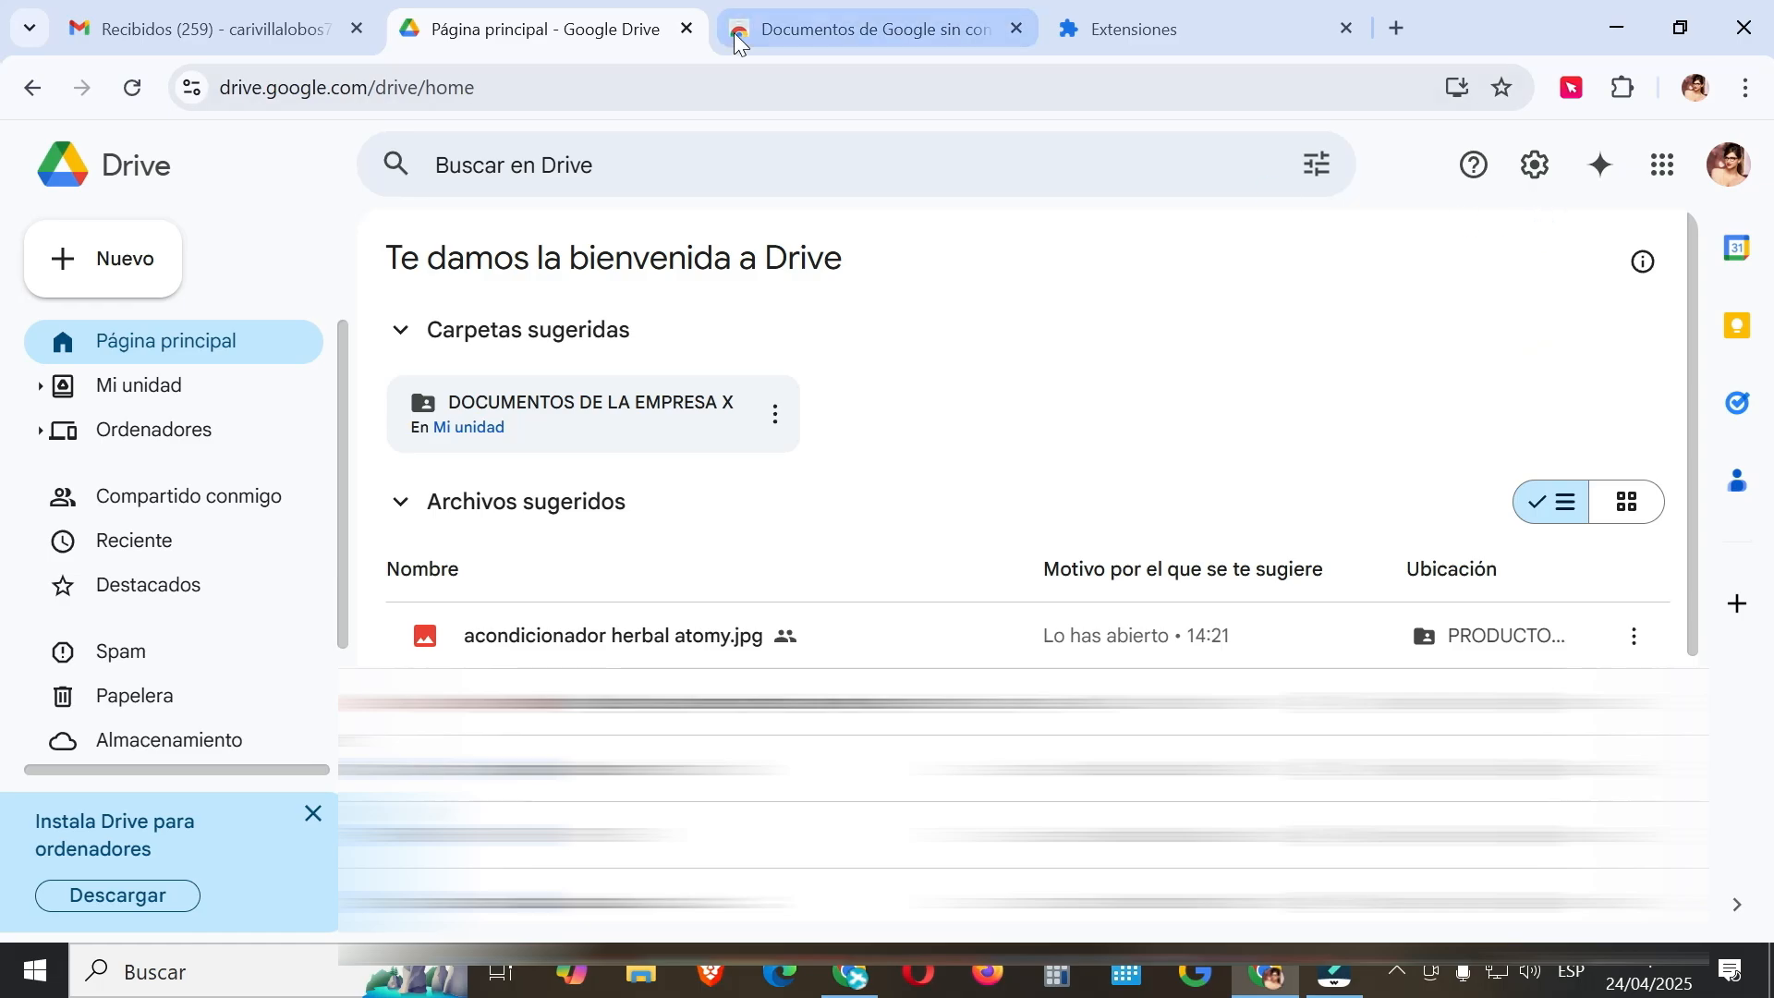
# Add the 'Documentos de Google sin conexión' extension to Chrome and verify it under Gestionar extensiones.
pyautogui.click(823, 32)
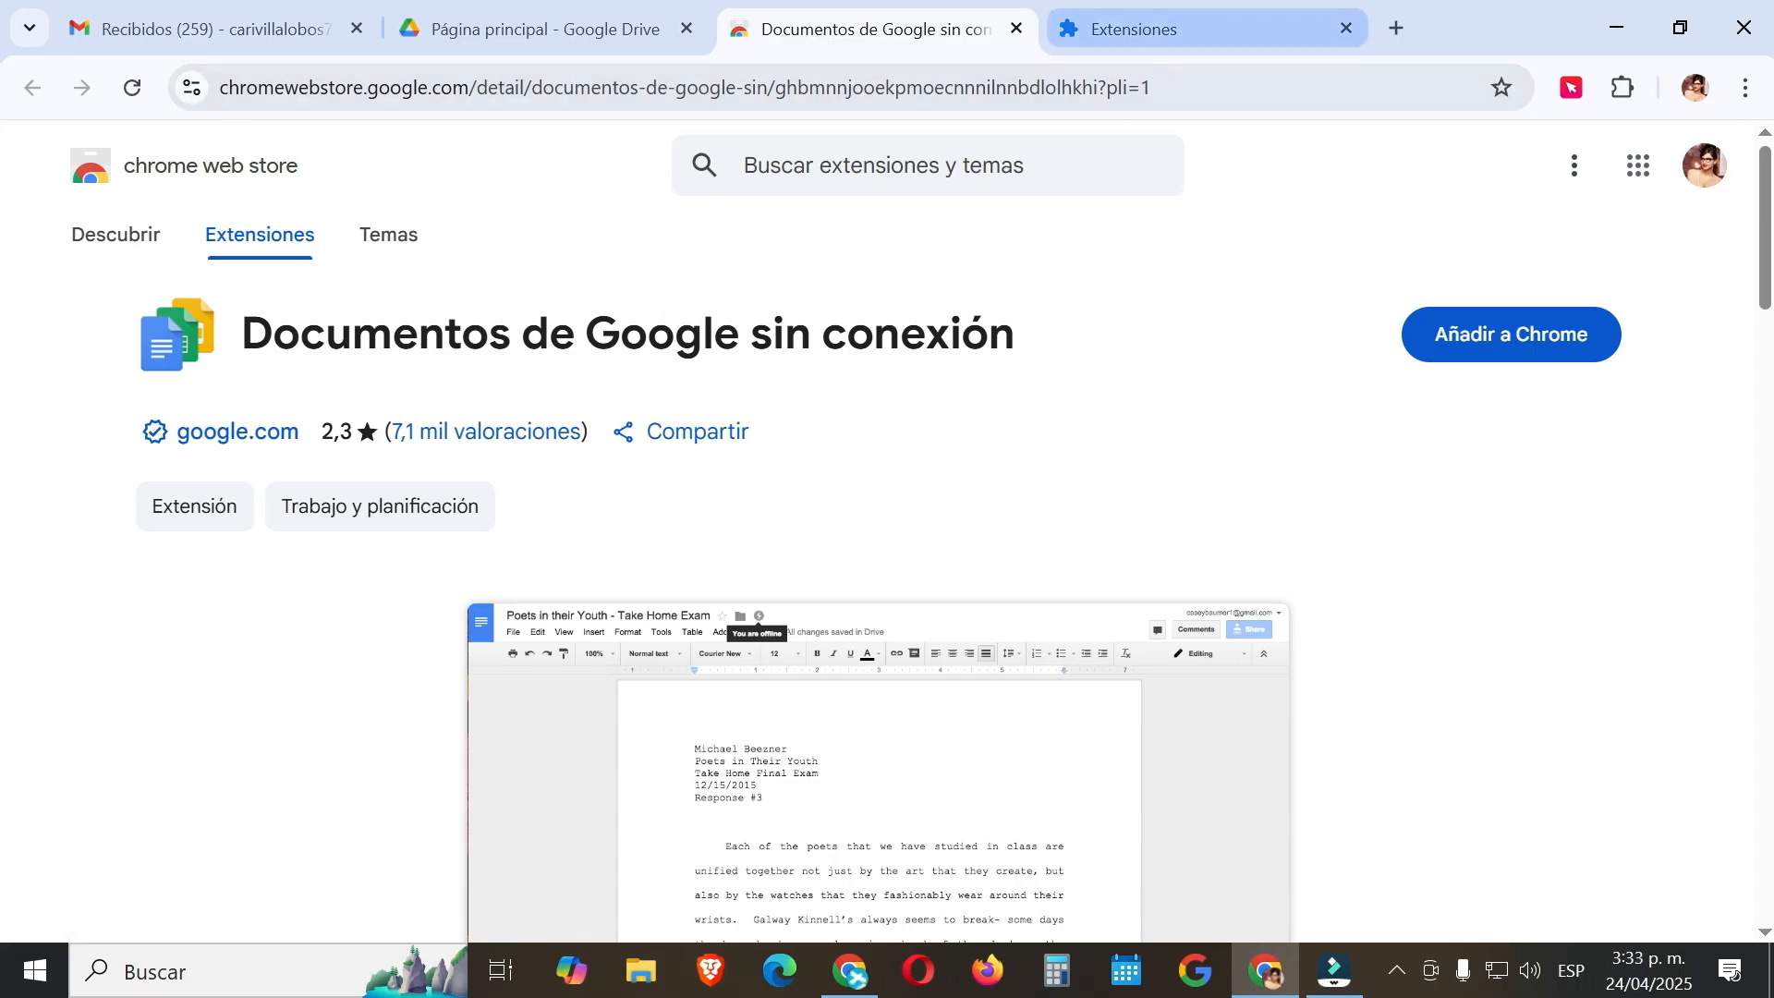
pyautogui.click(1490, 345)
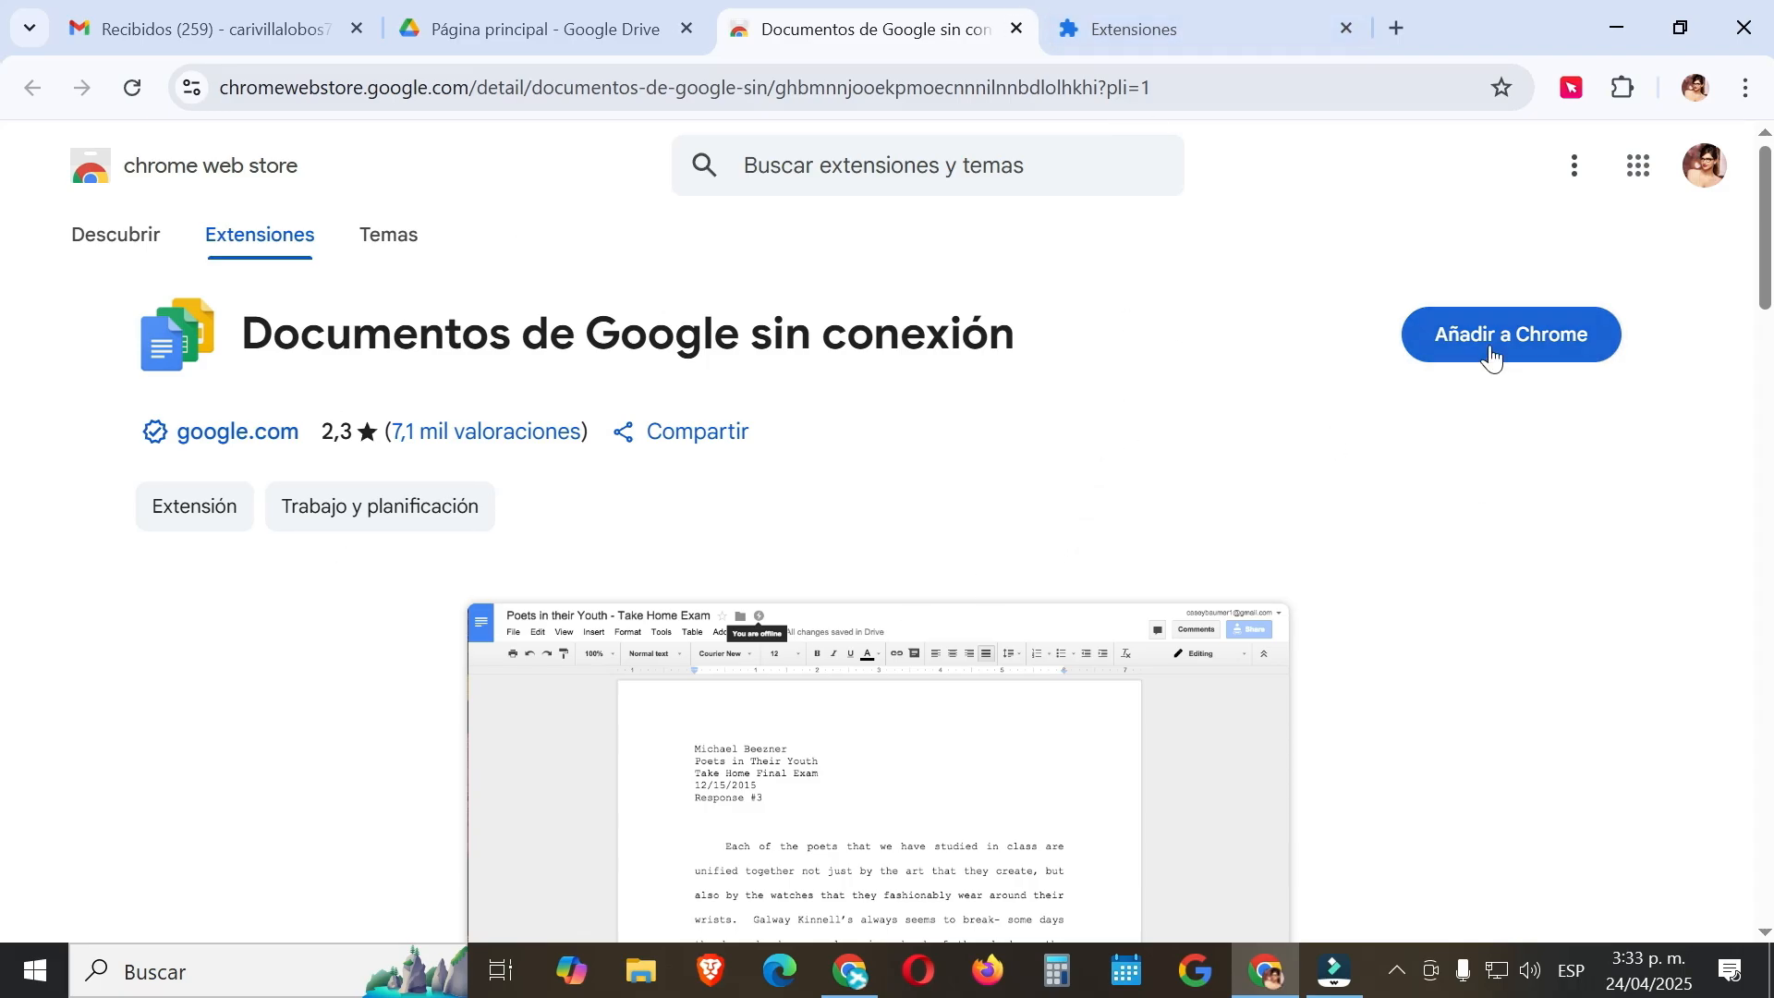
pyautogui.click(929, 355)
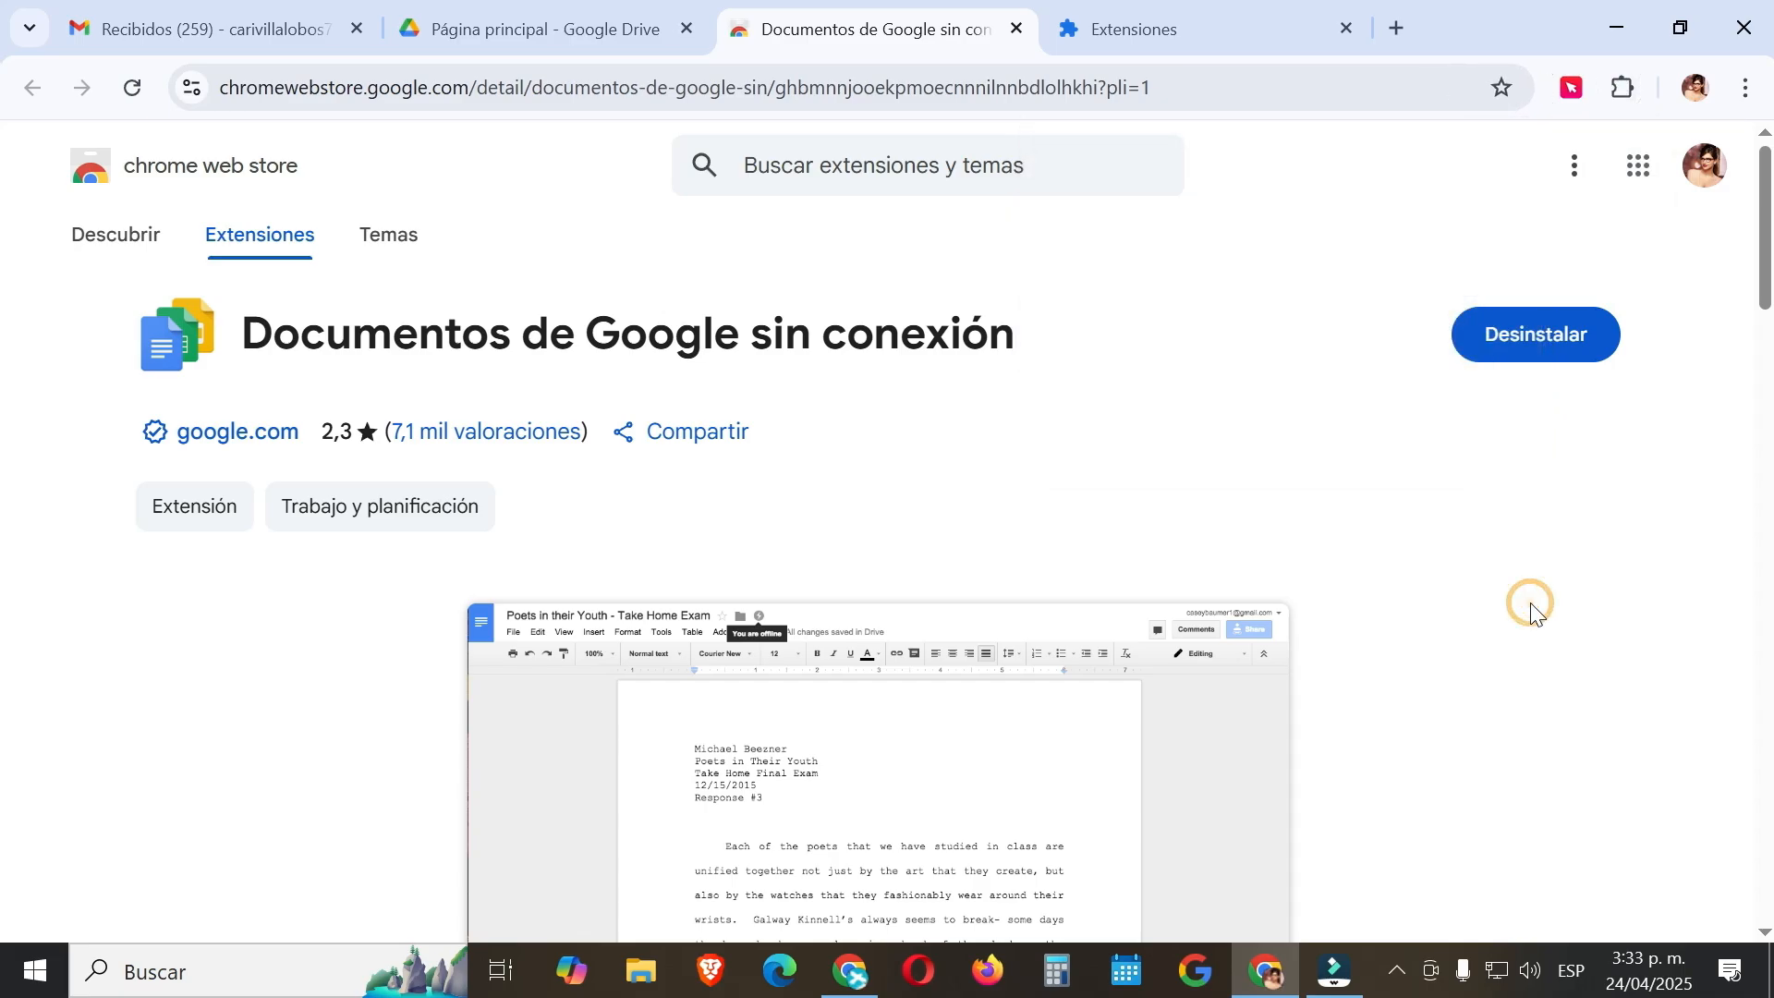
pyautogui.click(1628, 90)
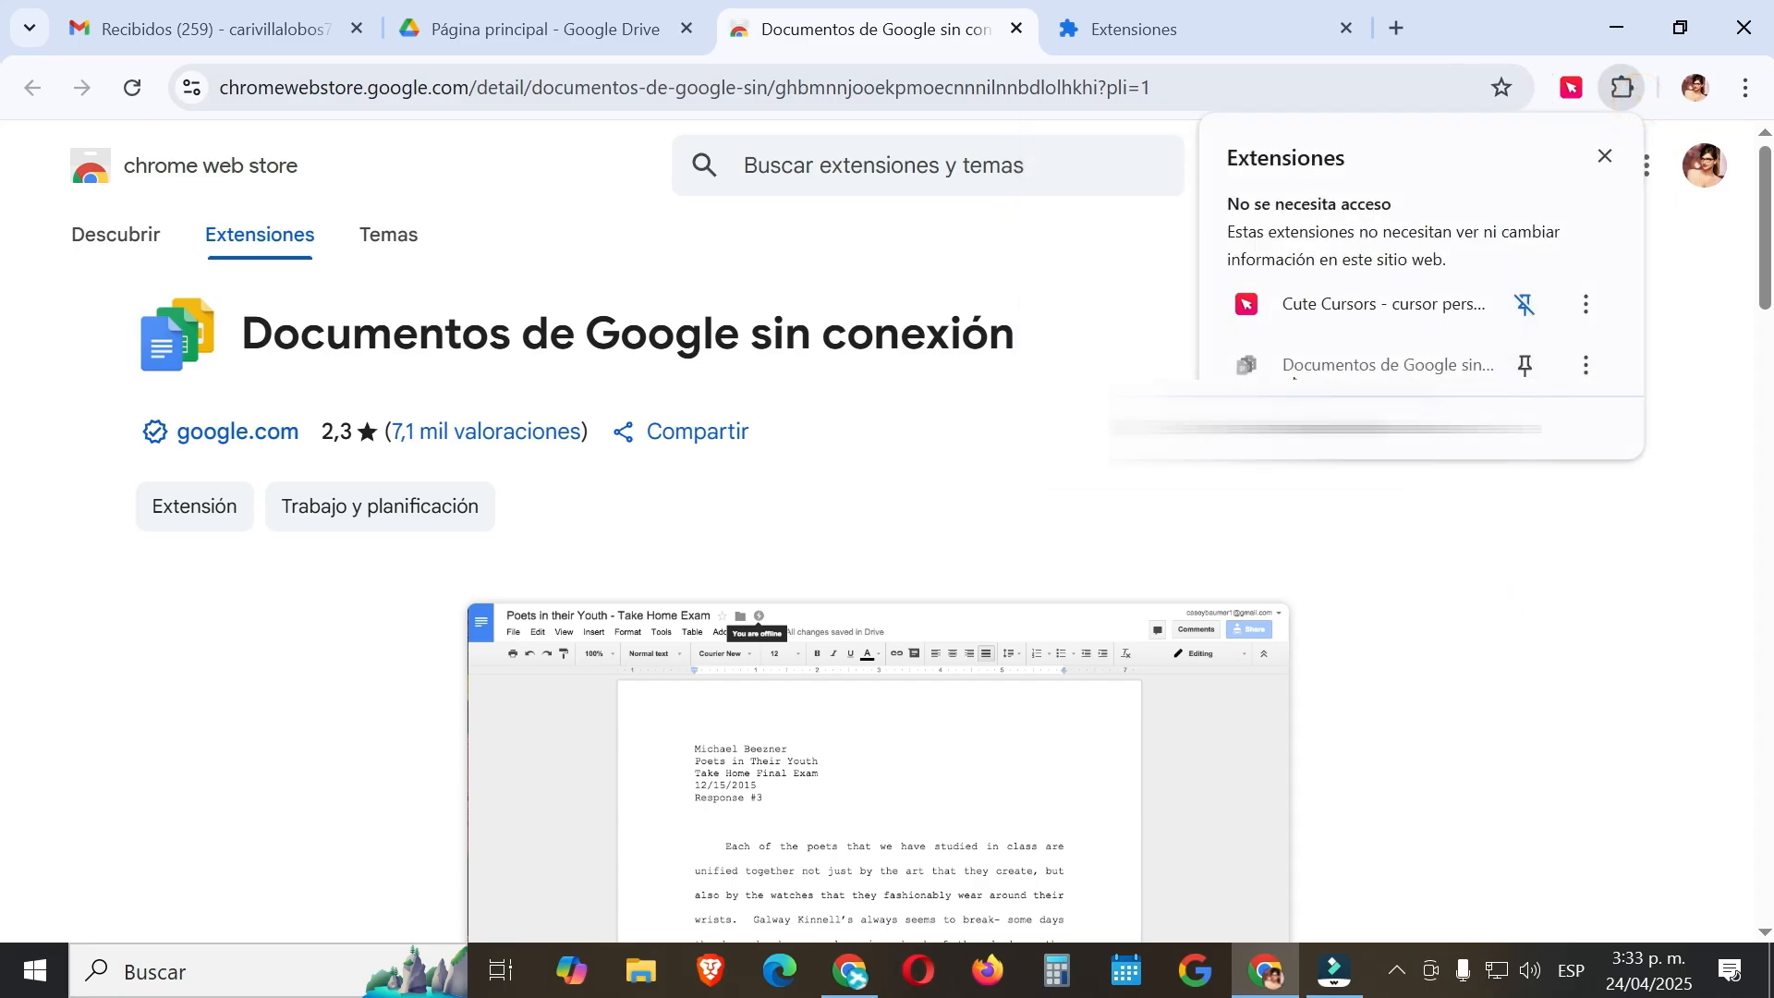
pyautogui.click(1386, 428)
pyautogui.click(1356, 697)
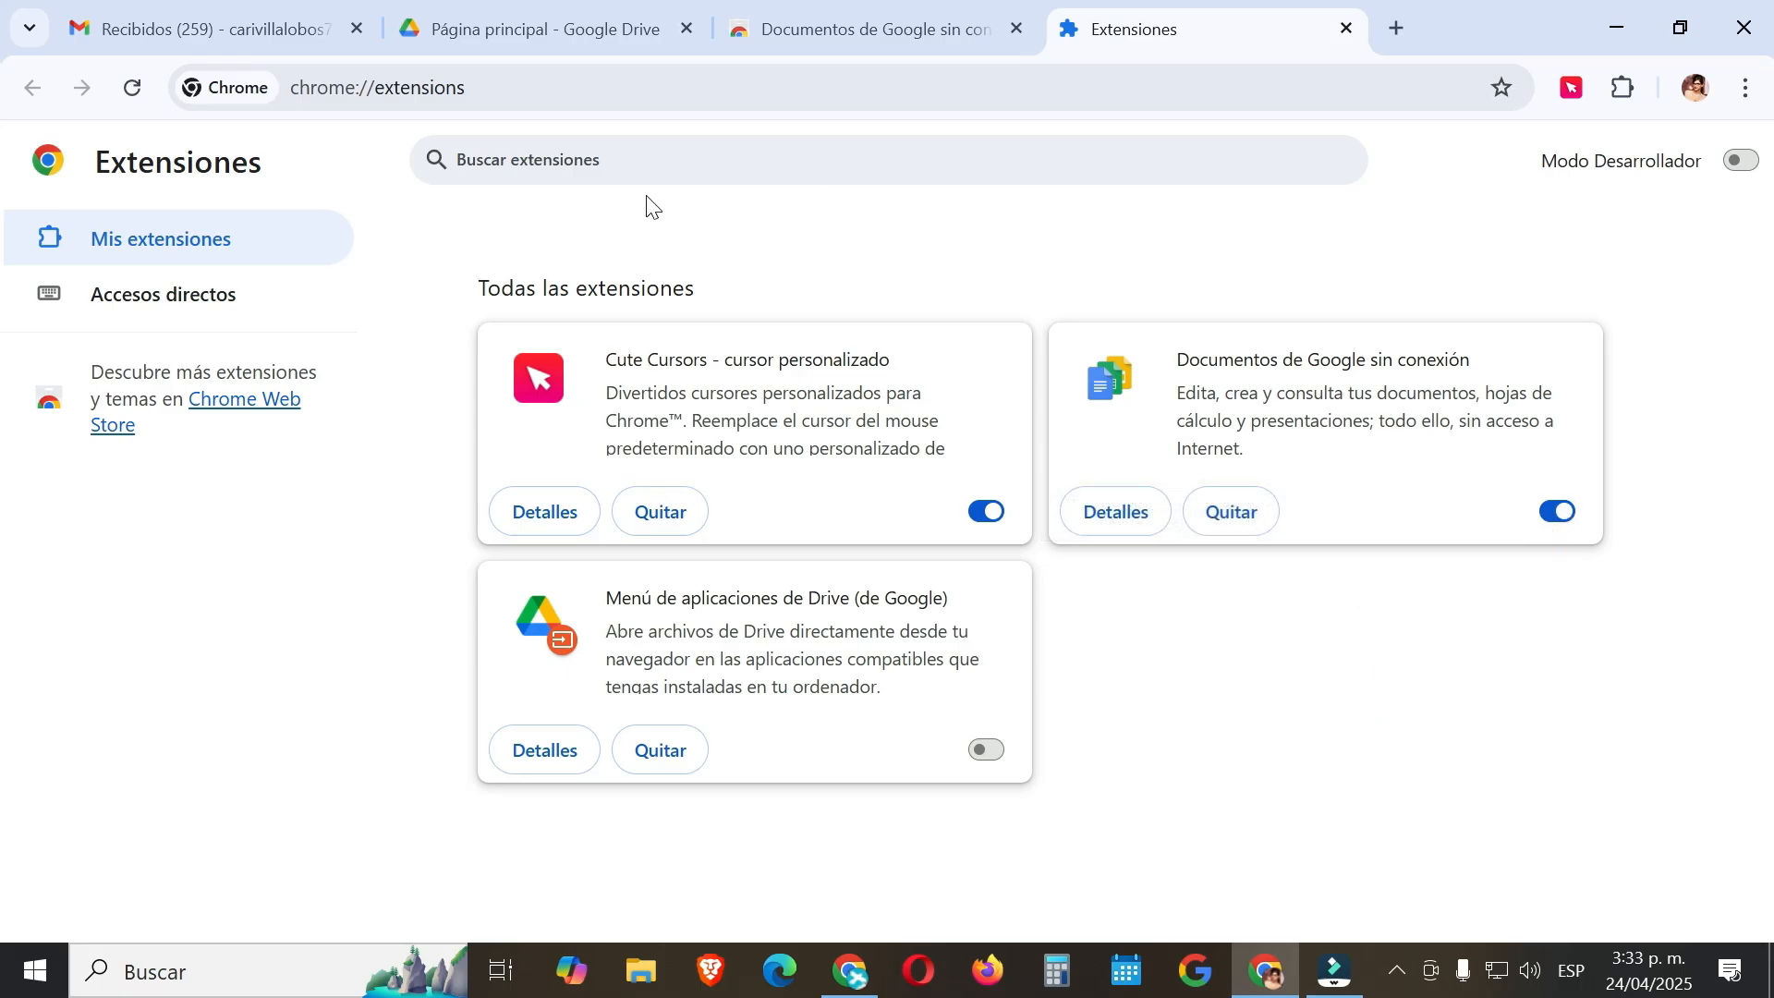
pyautogui.click(601, 33)
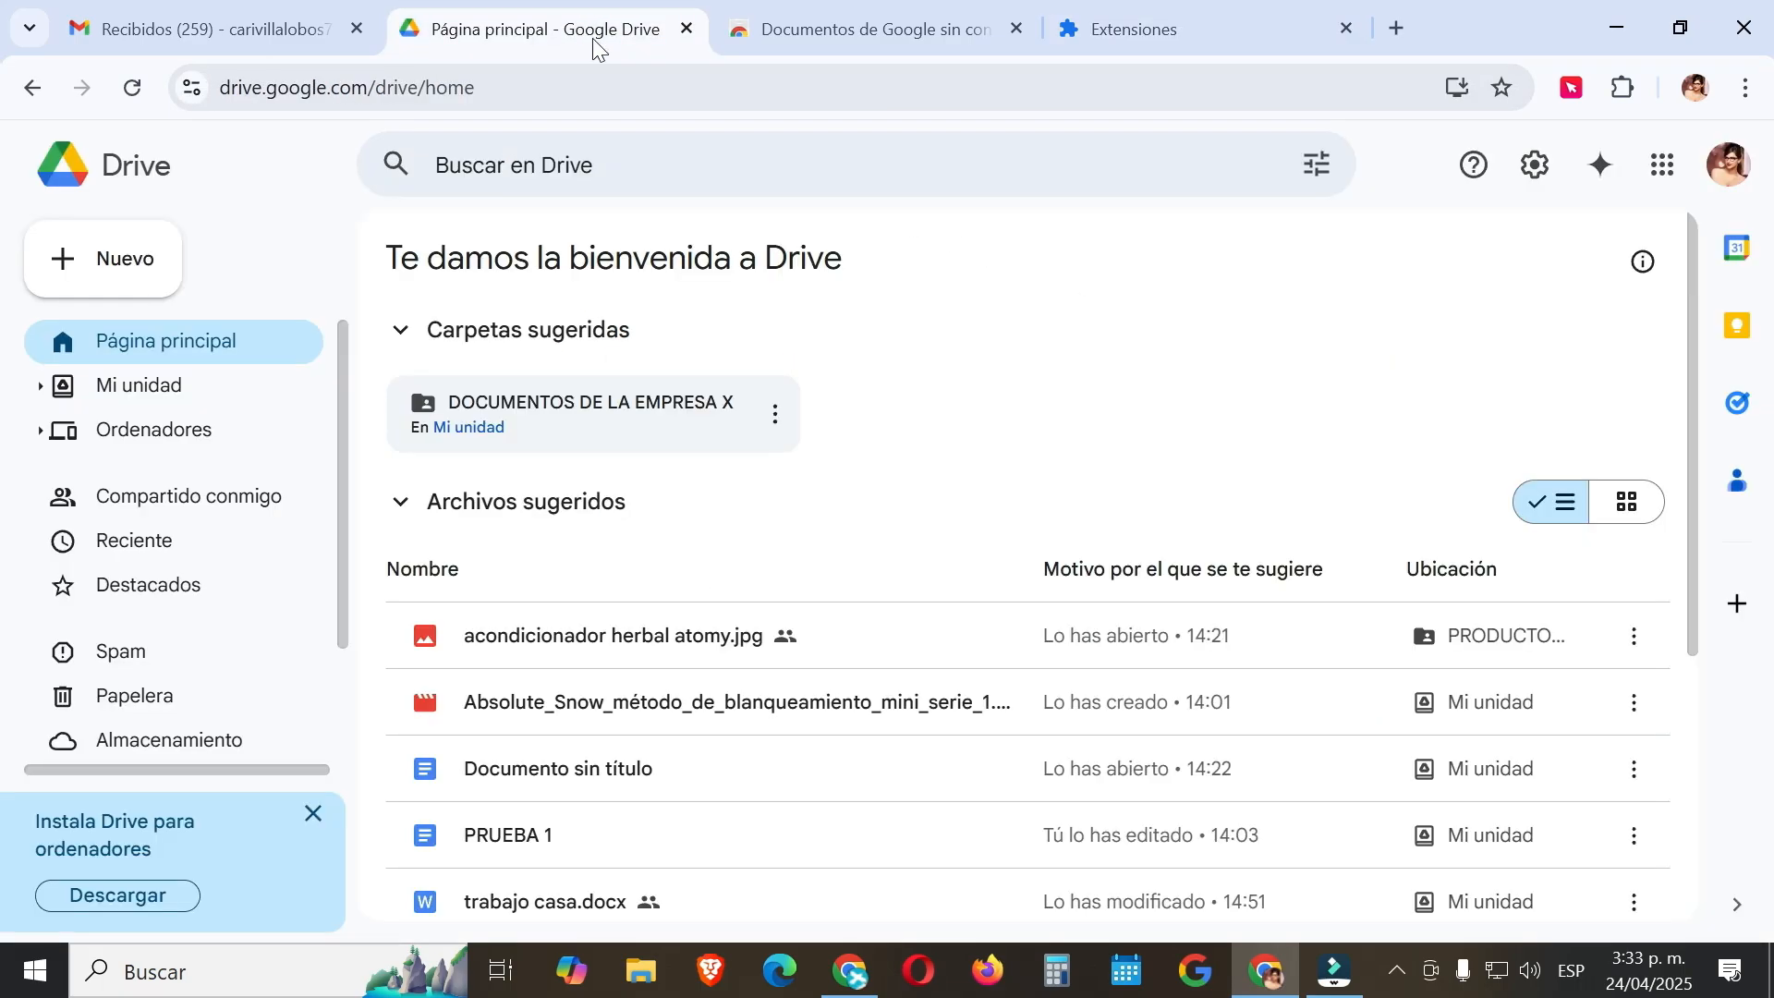
# Tick the Sin conexión checkbox in Drive's Configuración to enable offline files.
pyautogui.click(1541, 176)
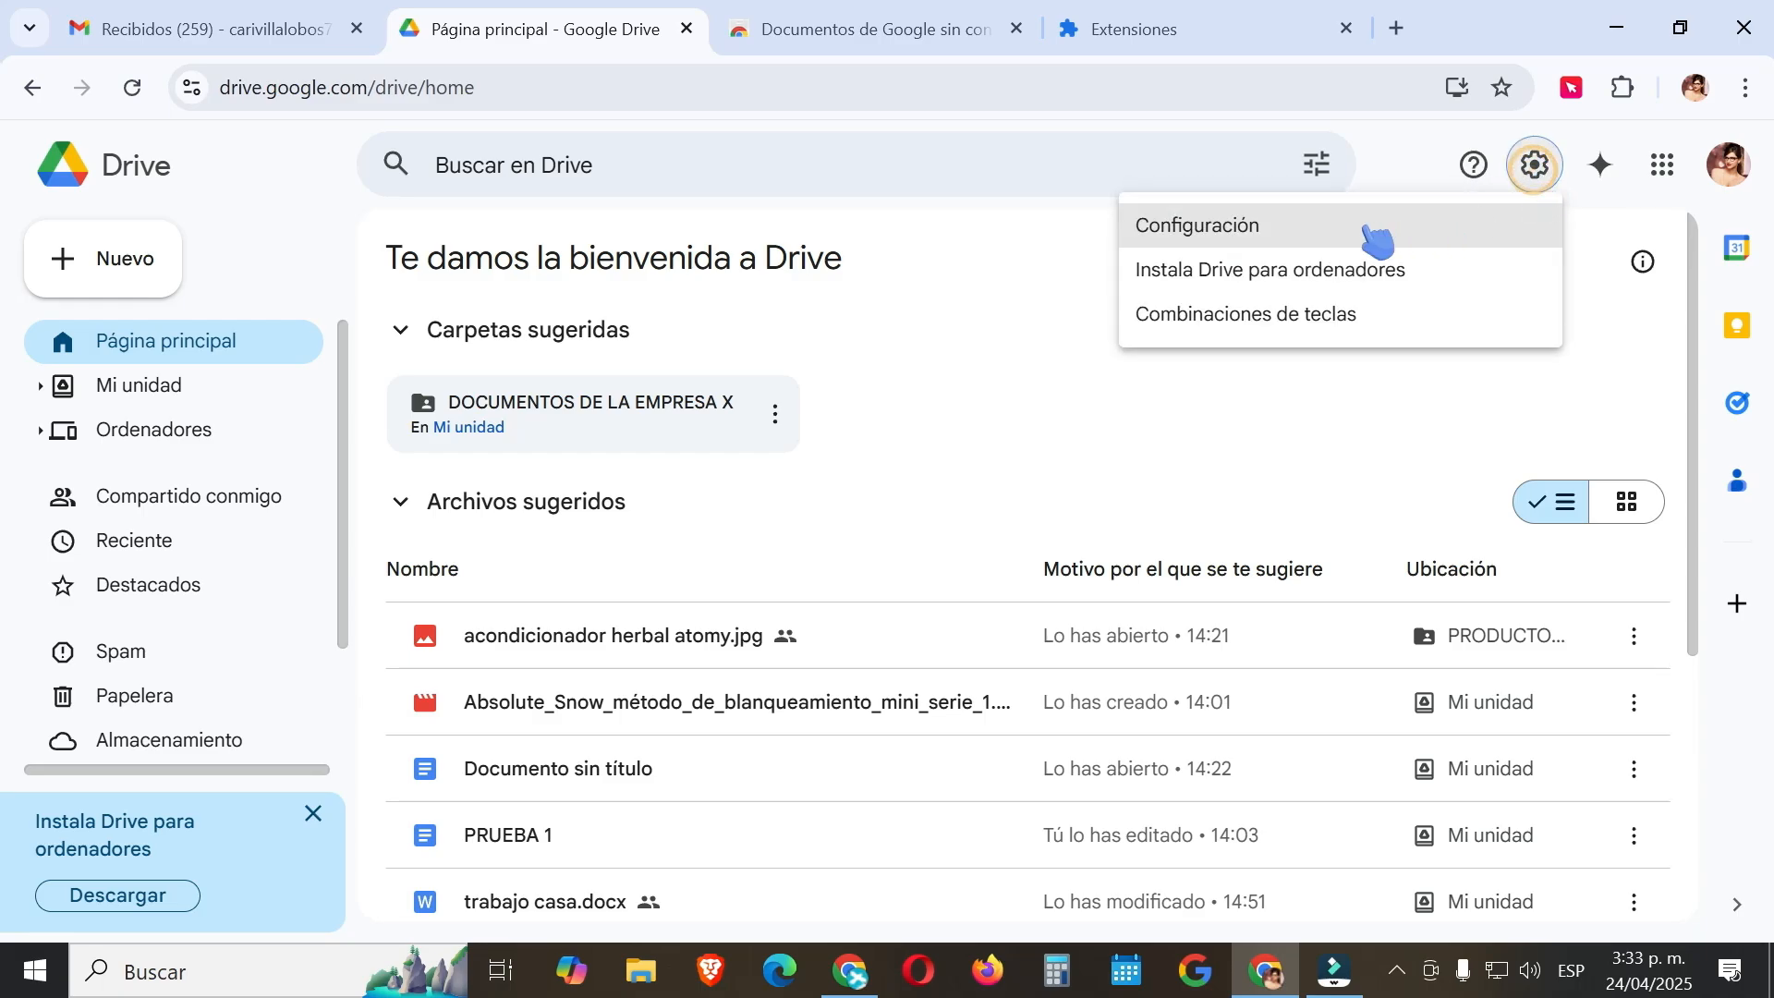
pyautogui.click(1374, 233)
pyautogui.scroll(-7, 574, 567)
pyautogui.scroll(-3, 578, 565)
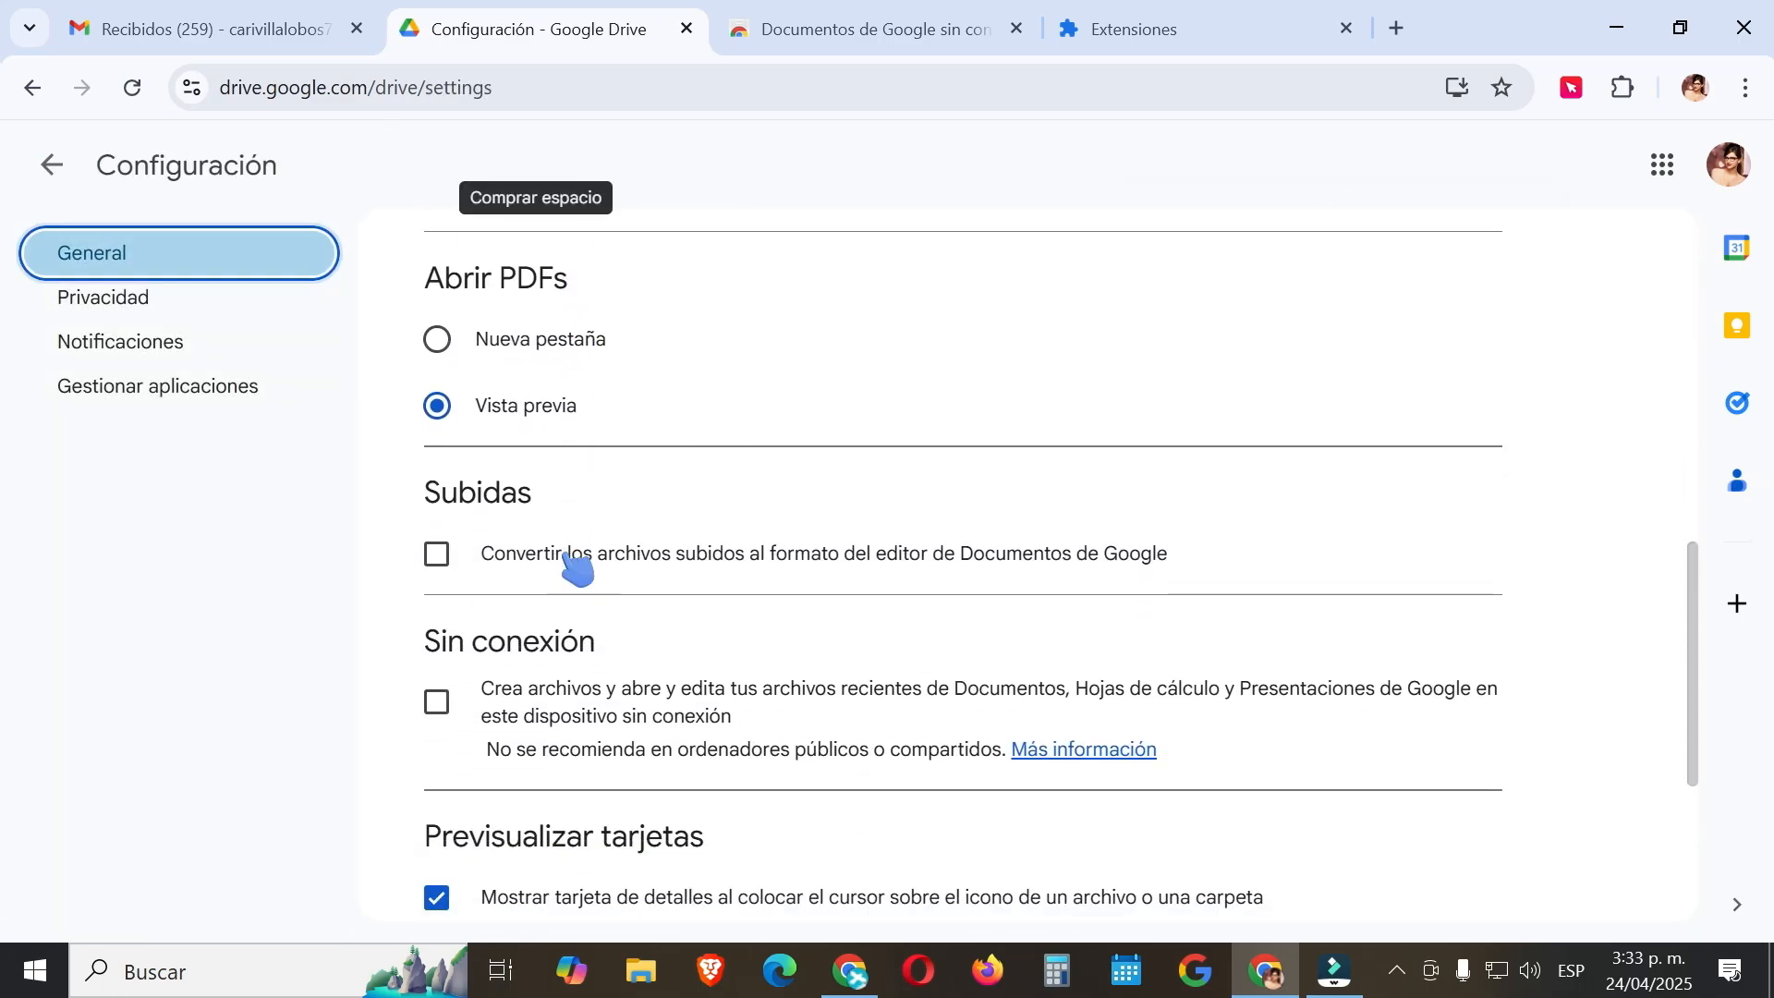
pyautogui.scroll(-2, 462, 665)
pyautogui.click(437, 563)
pyautogui.click(437, 564)
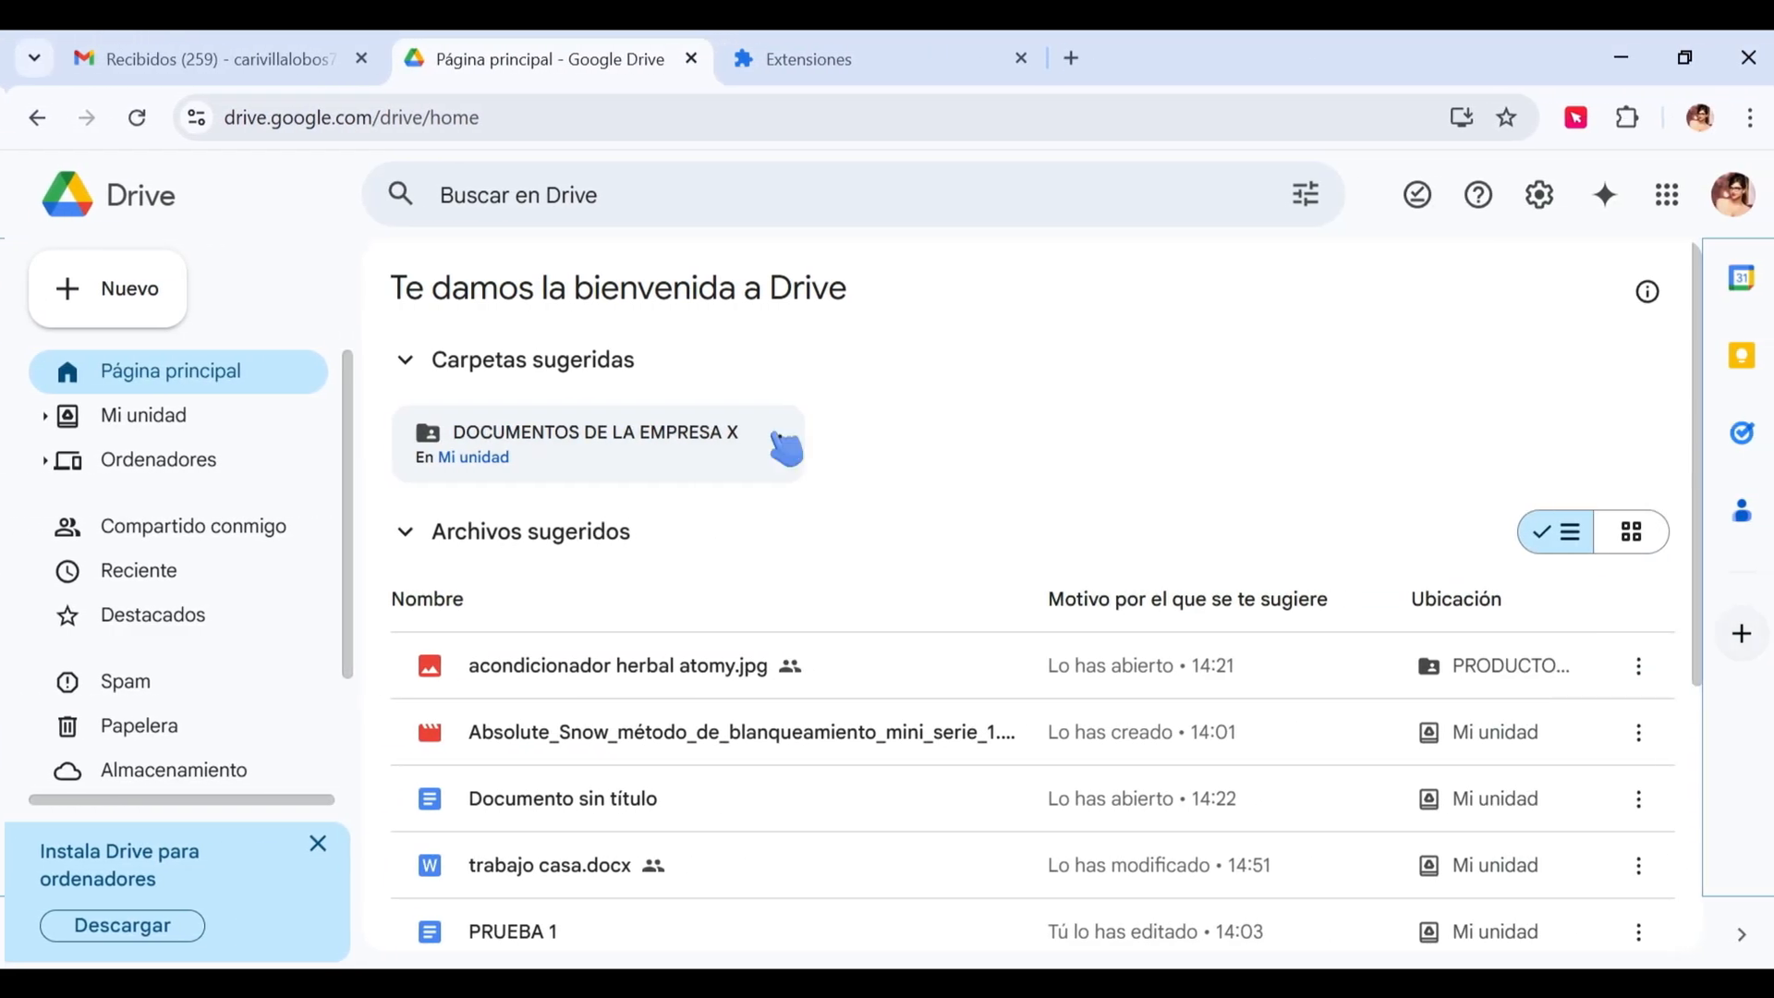
# Look through the Nuevo menu's options, including Más.
pyautogui.click(66, 301)
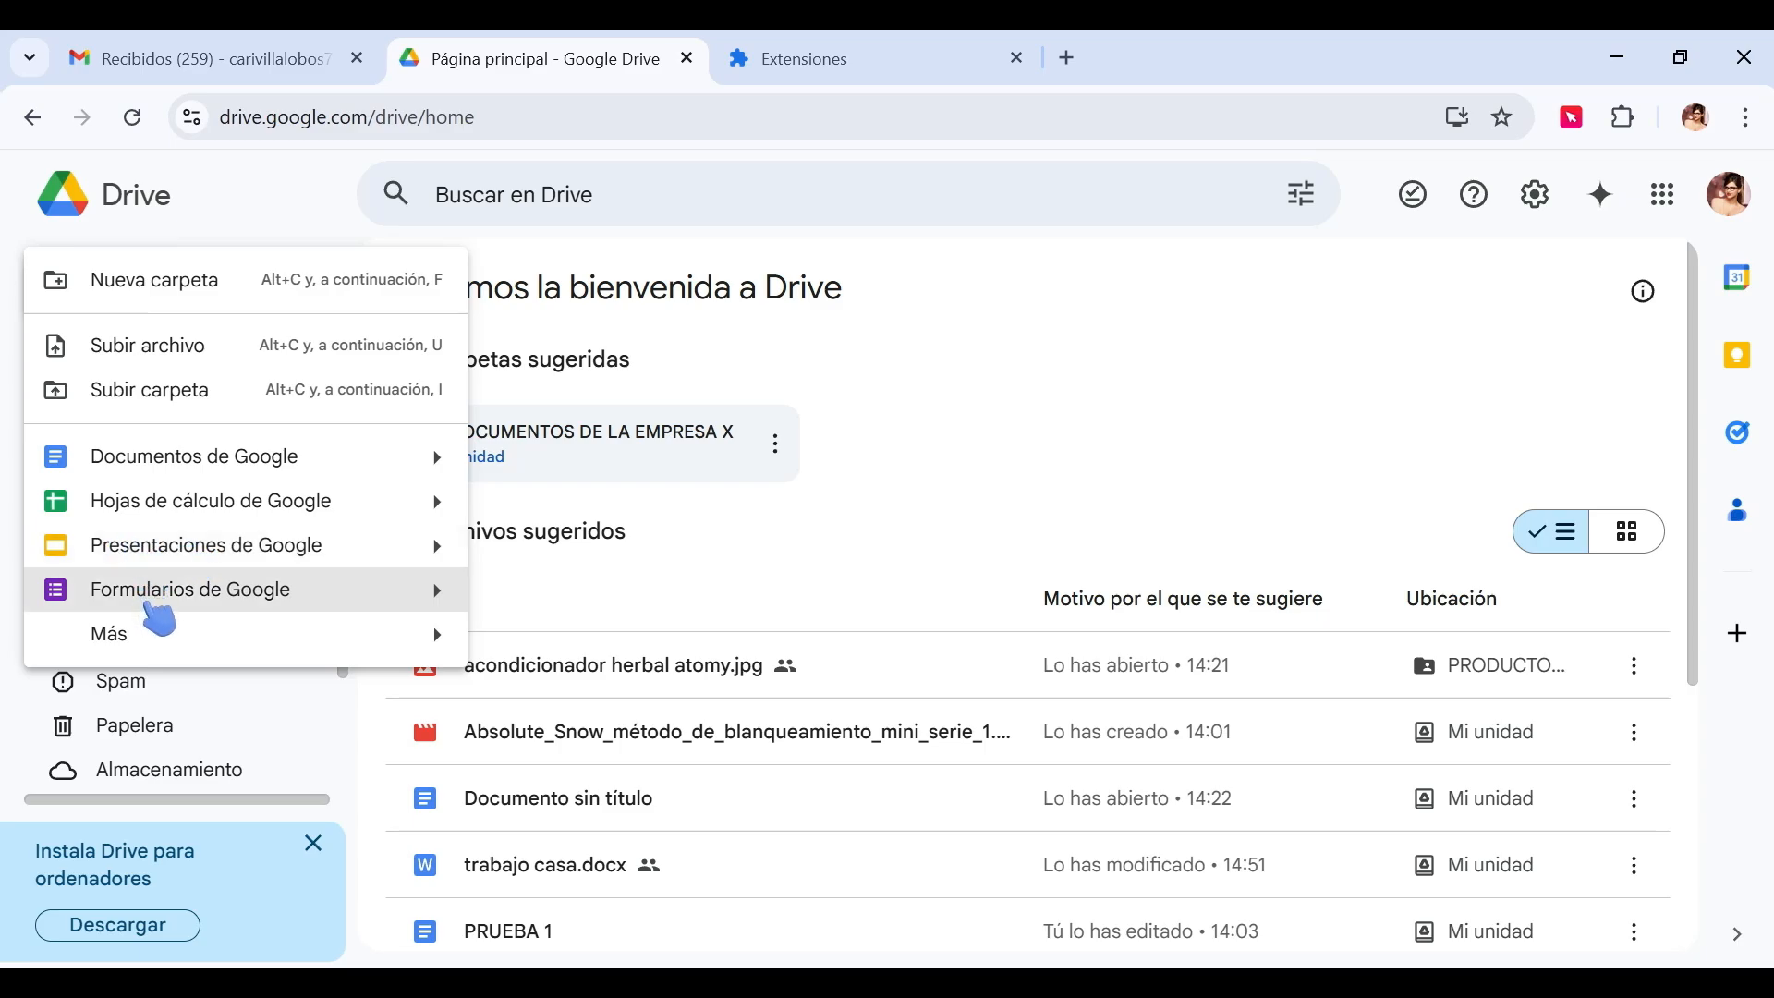
pyautogui.moveTo(203, 651)
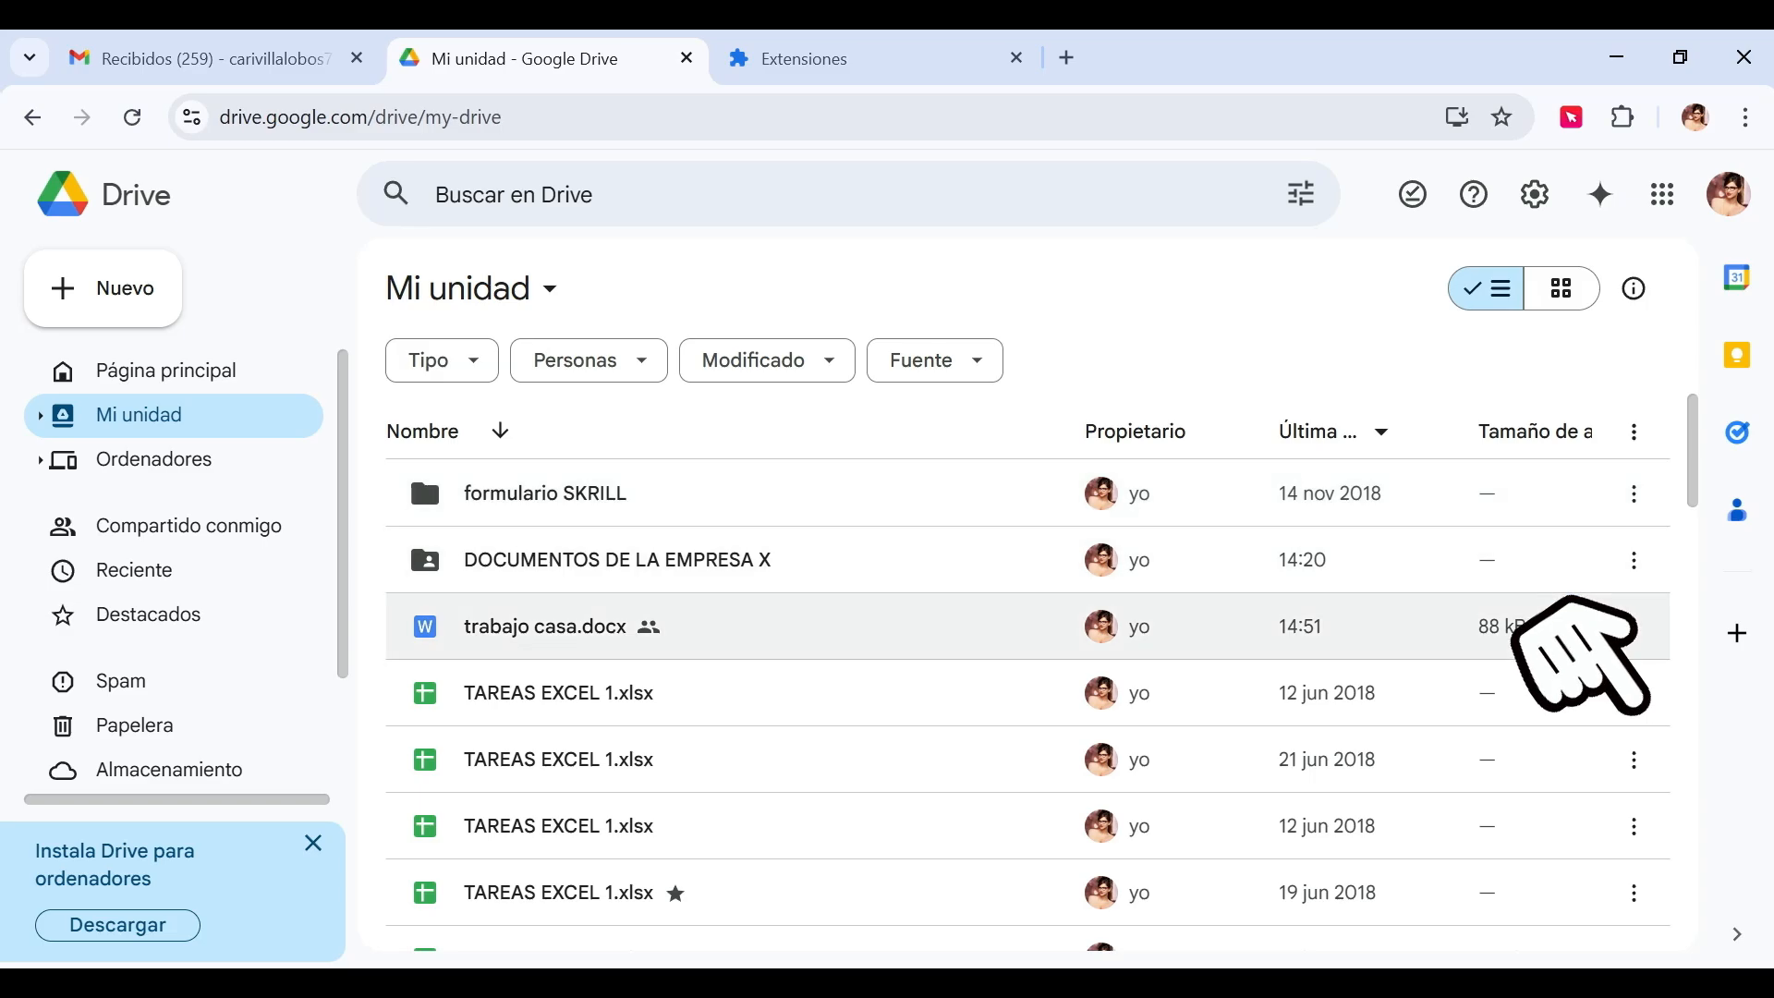
# Move trabajo casa.docx to the trash, then restore it from Papelera.
pyautogui.click(1634, 627)
pyautogui.click(1295, 915)
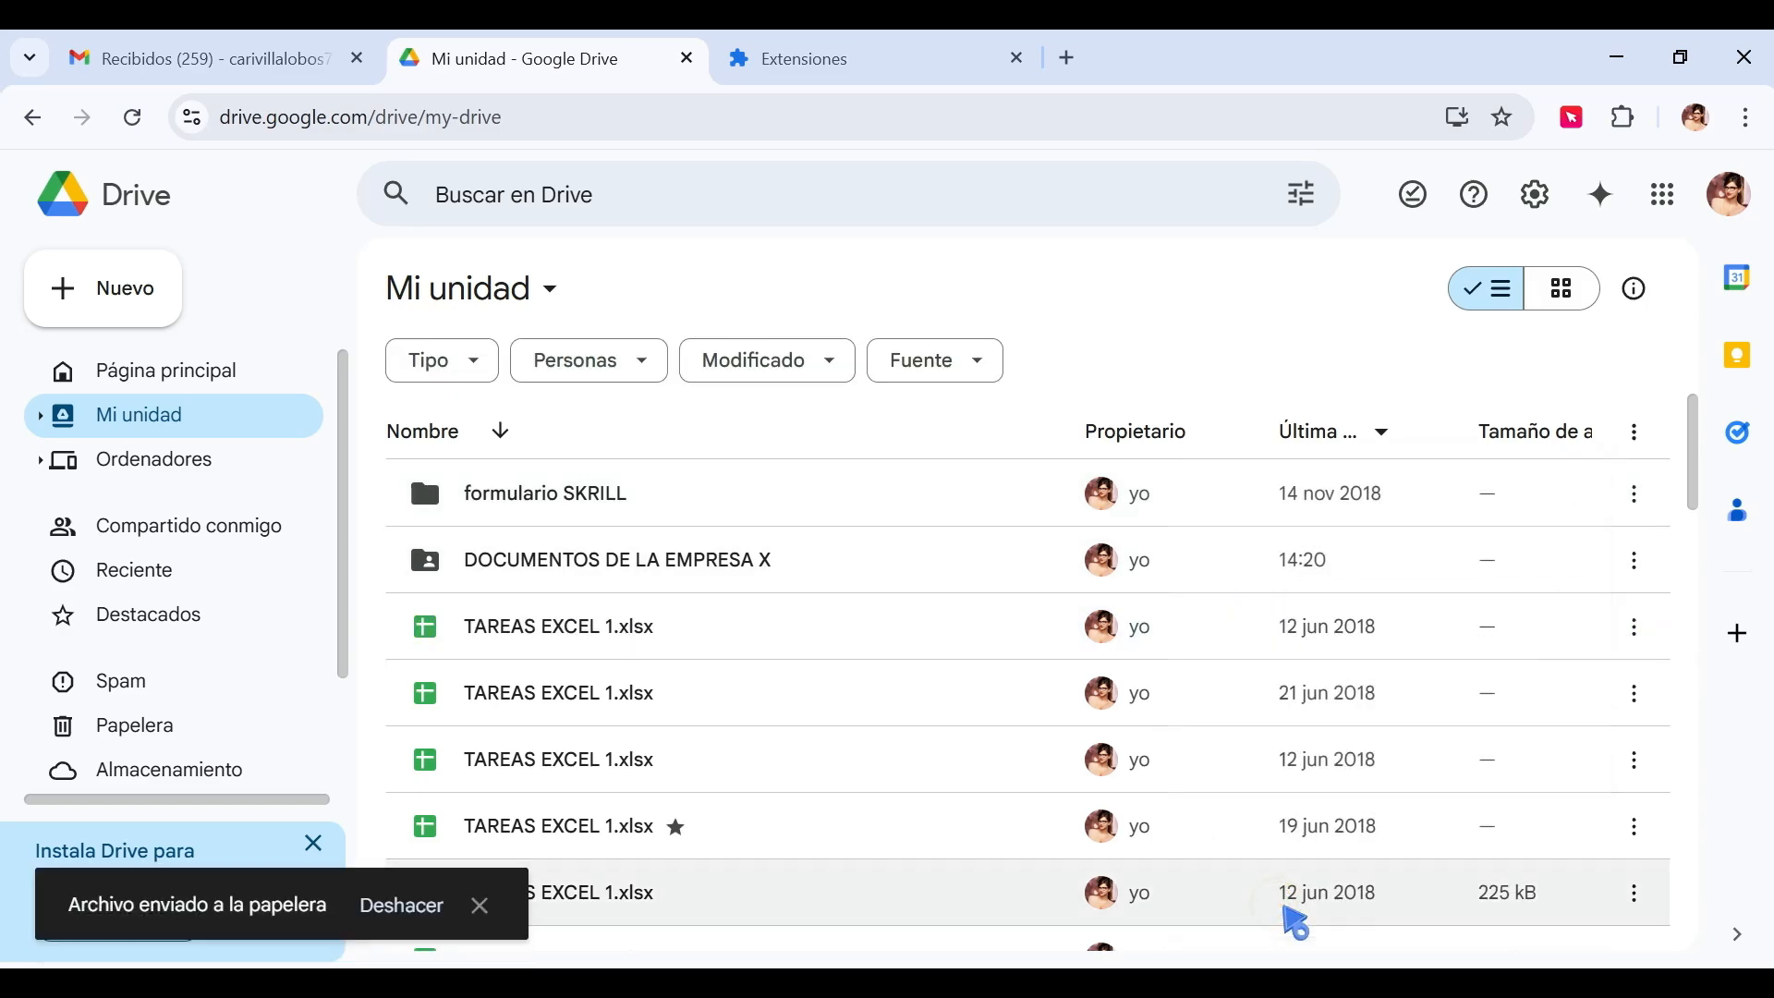
pyautogui.click(176, 739)
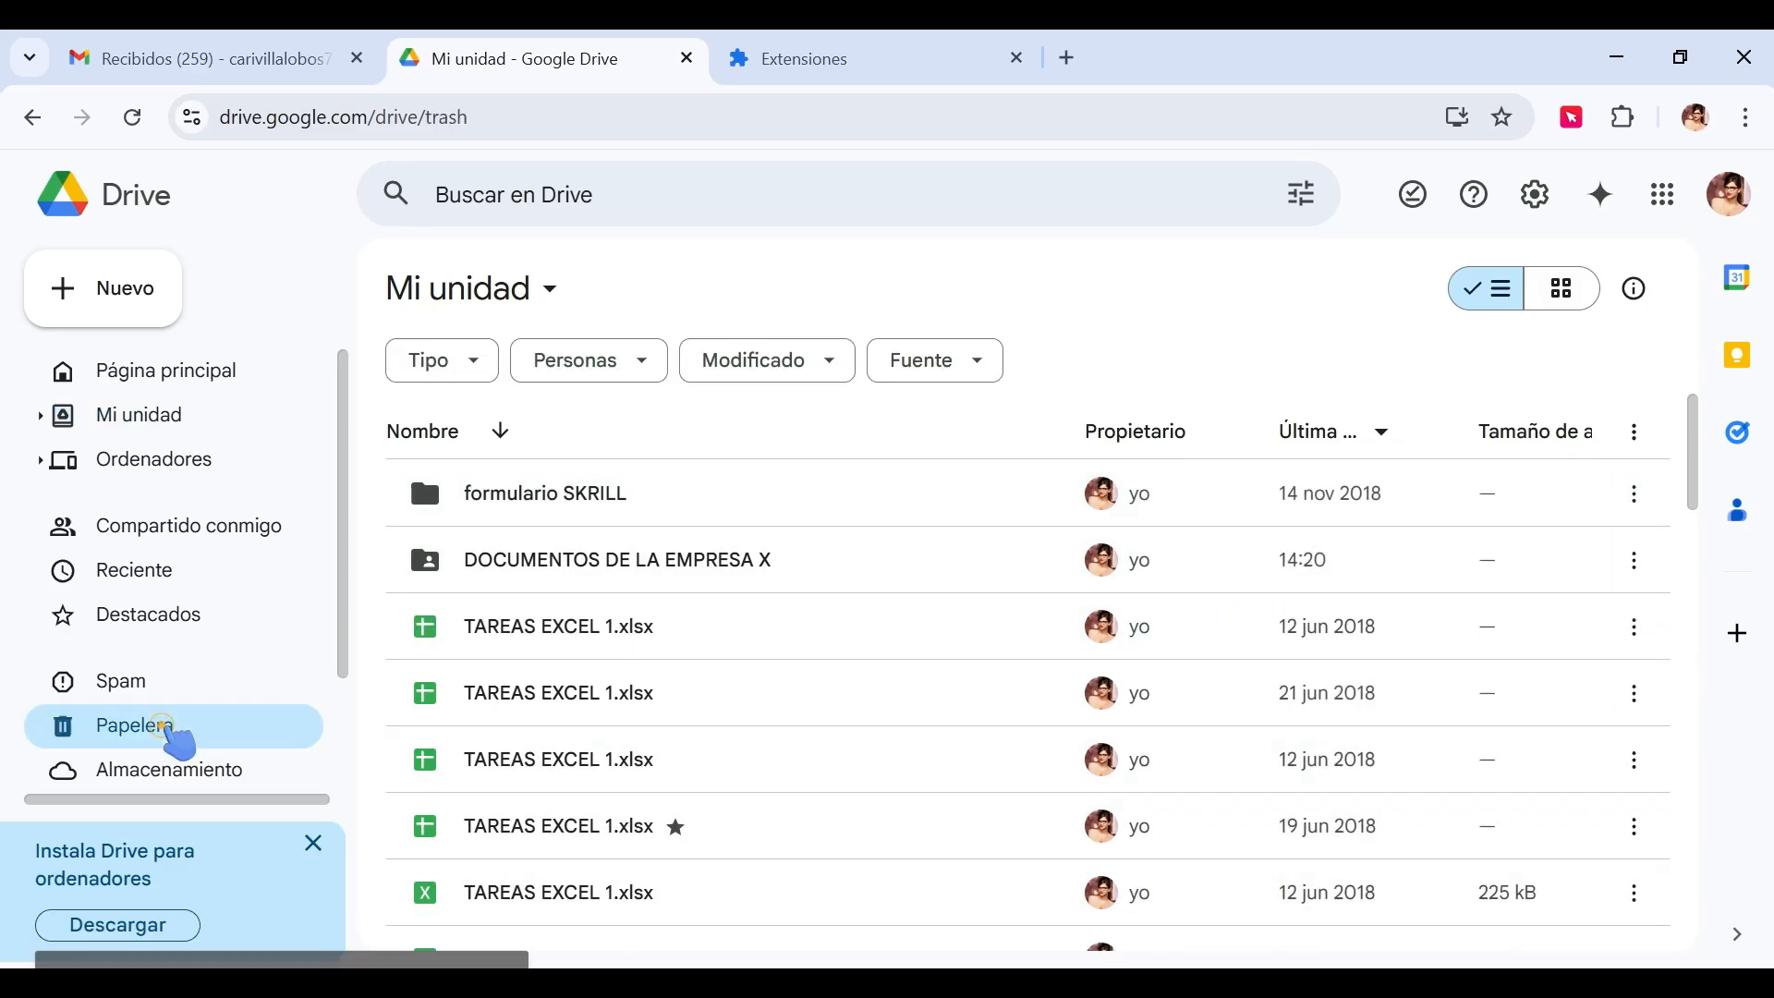
pyautogui.click(1635, 651)
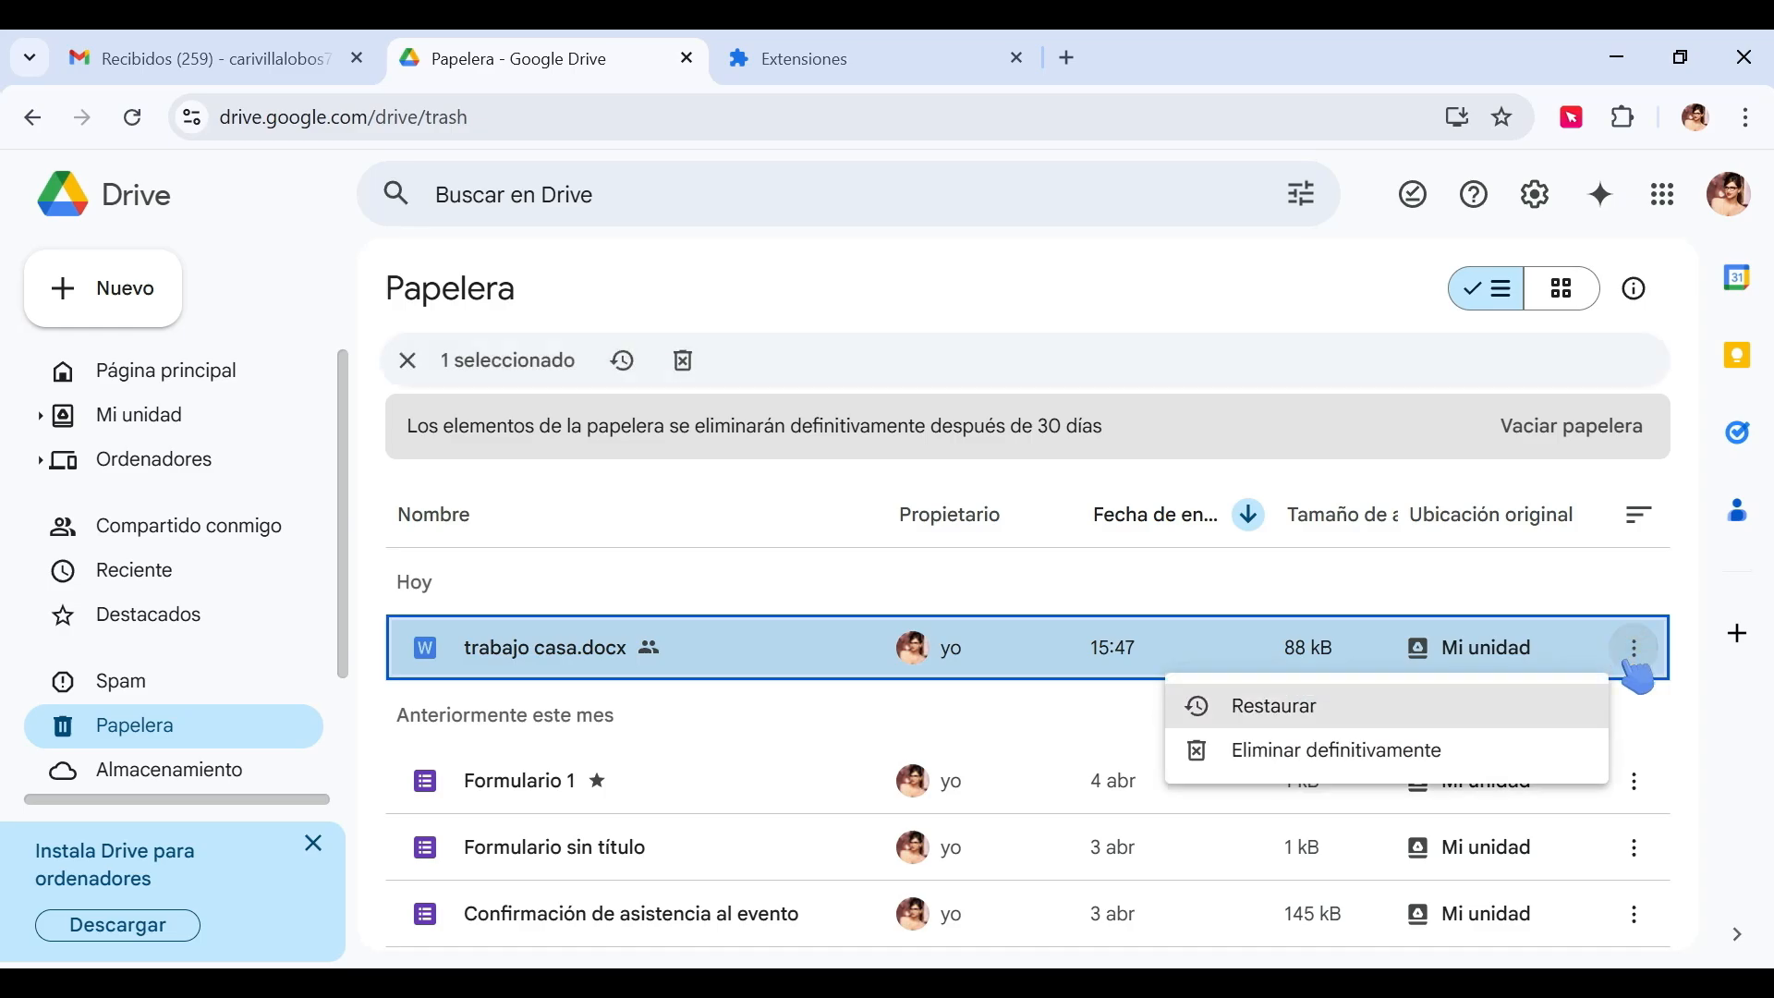
pyautogui.click(1366, 725)
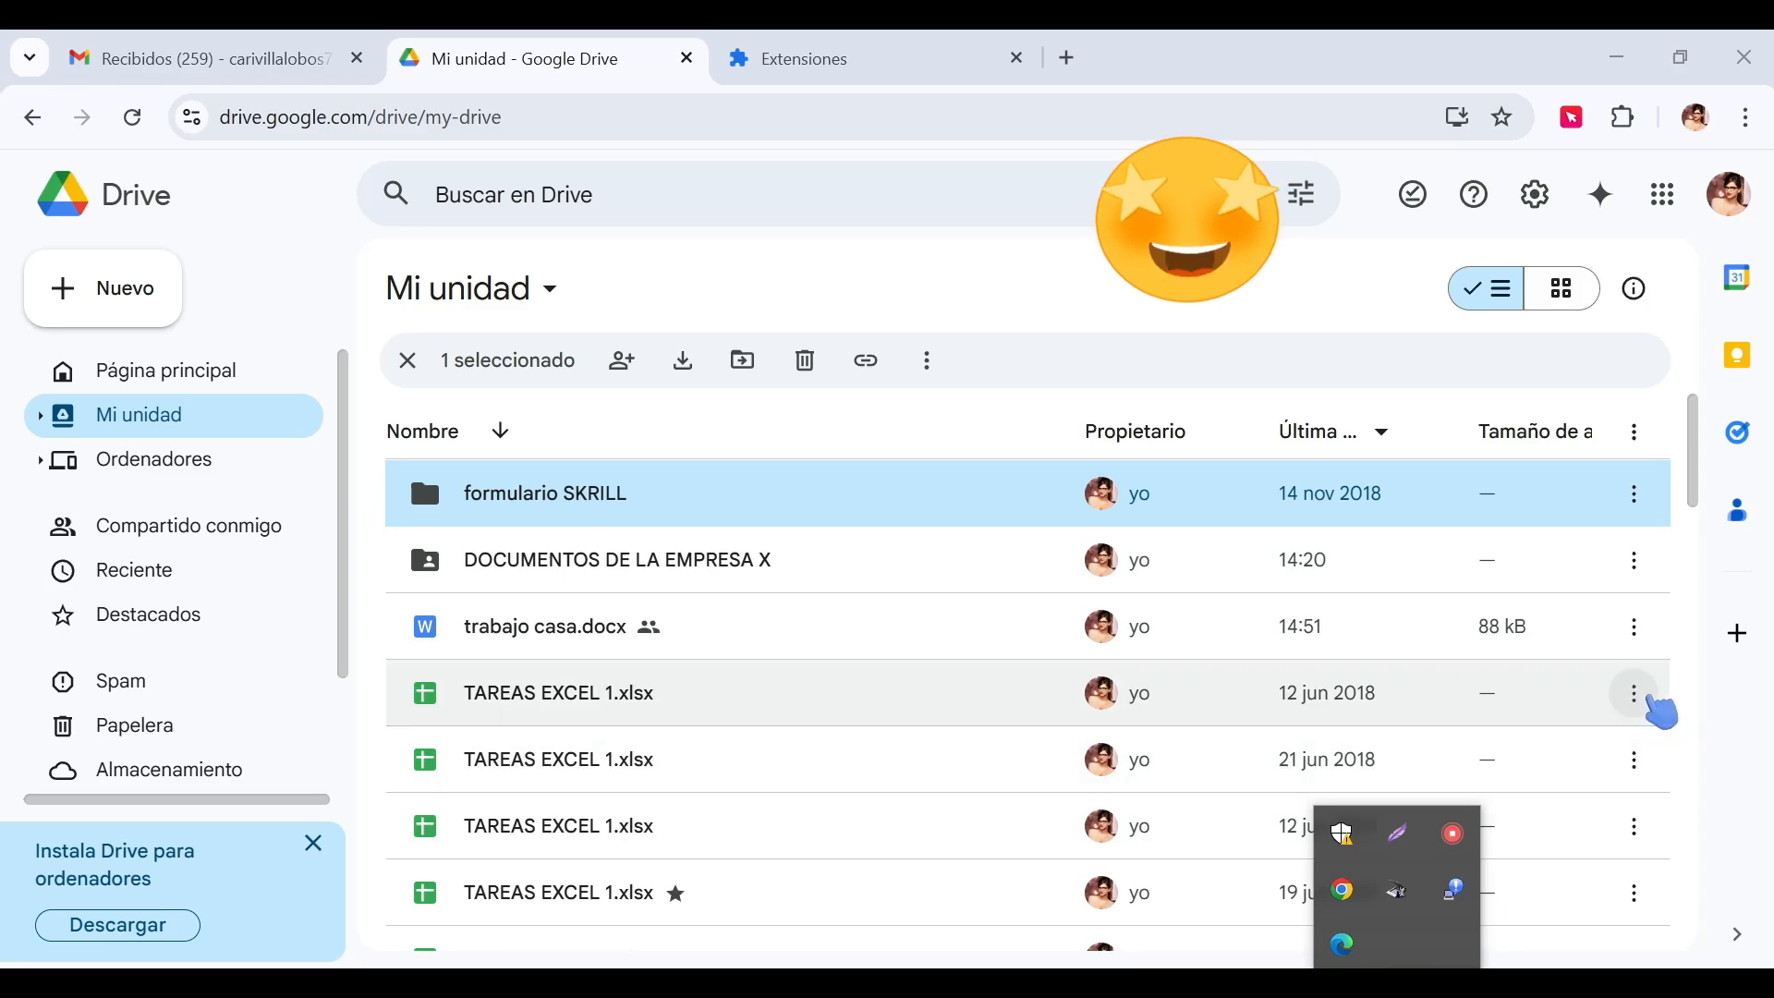
# Add trabajo casa.docx to Destacados.
pyautogui.click(1634, 629)
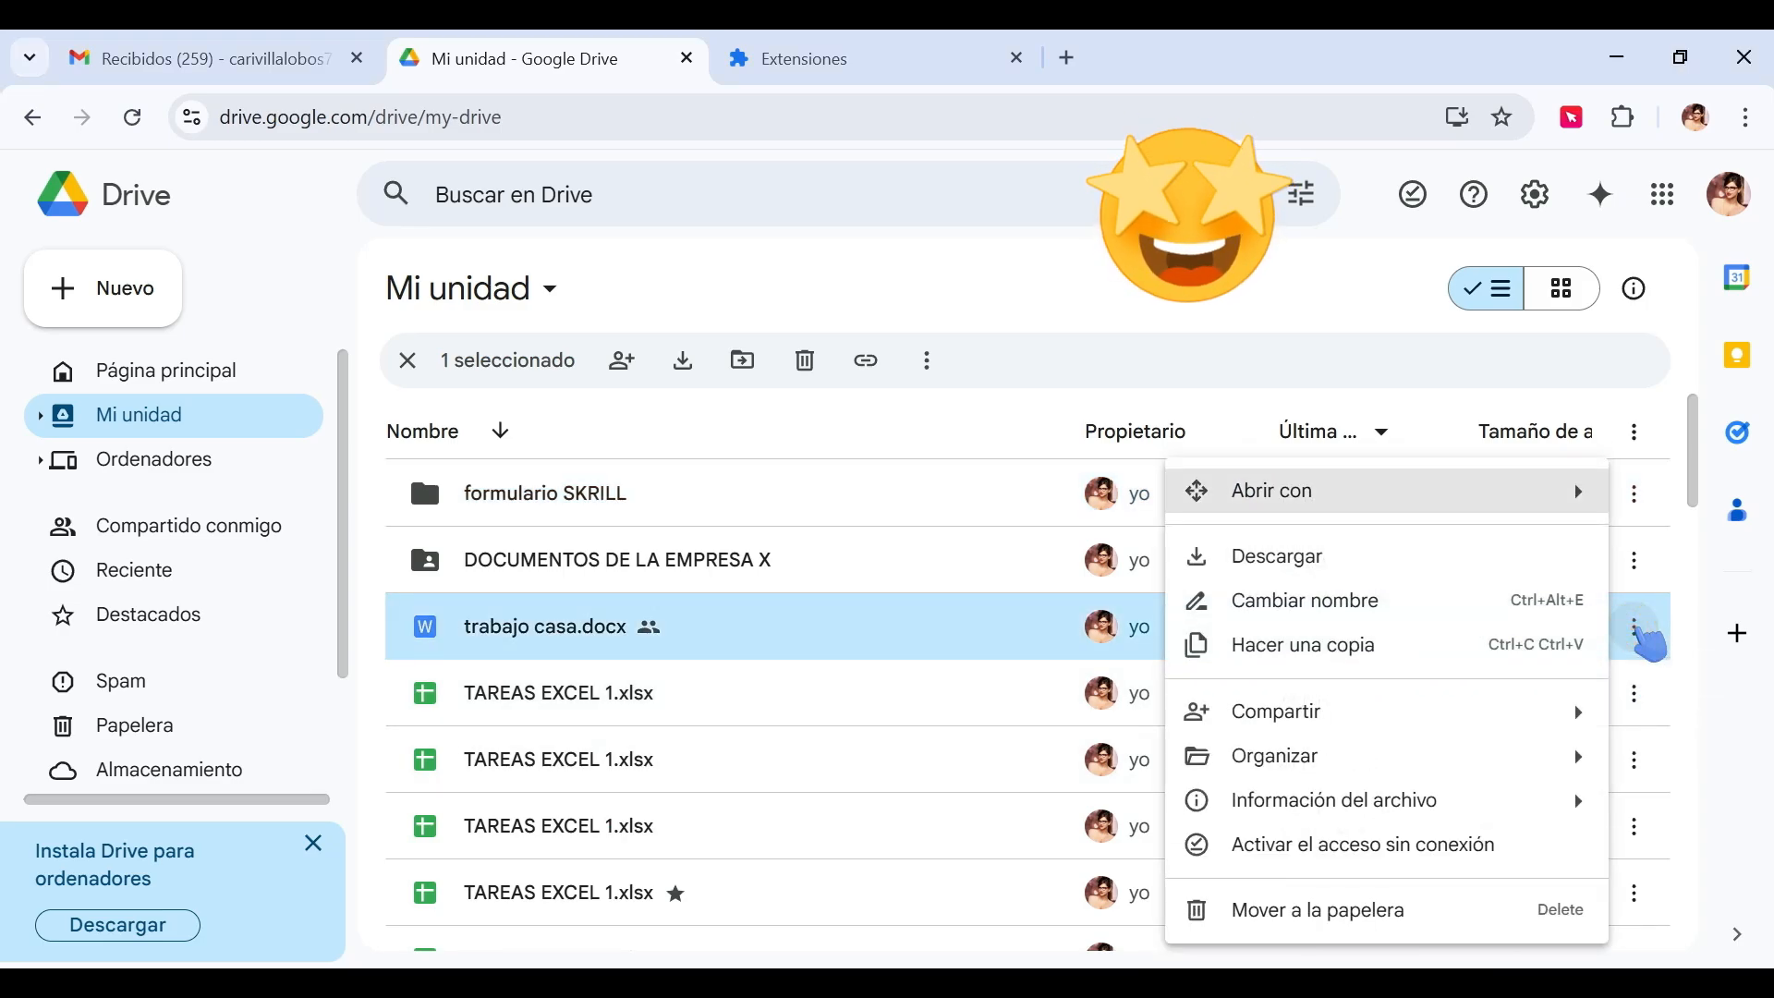
pyautogui.moveTo(1236, 767)
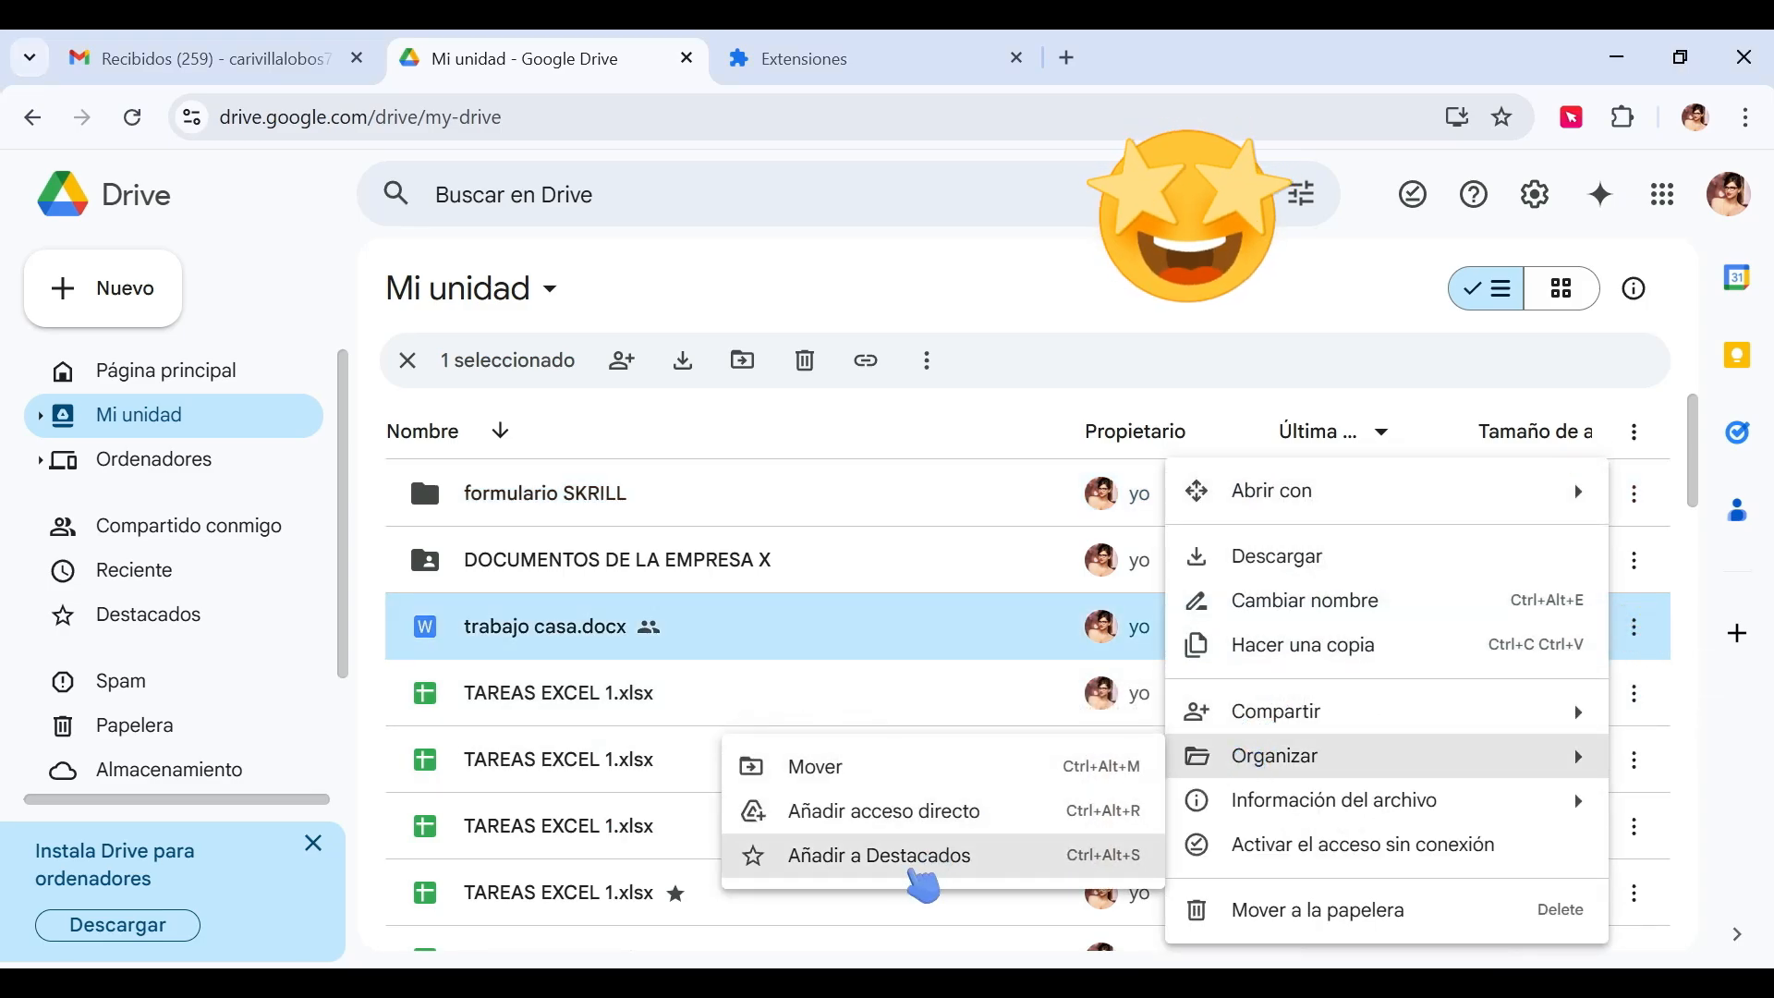
pyautogui.click(905, 880)
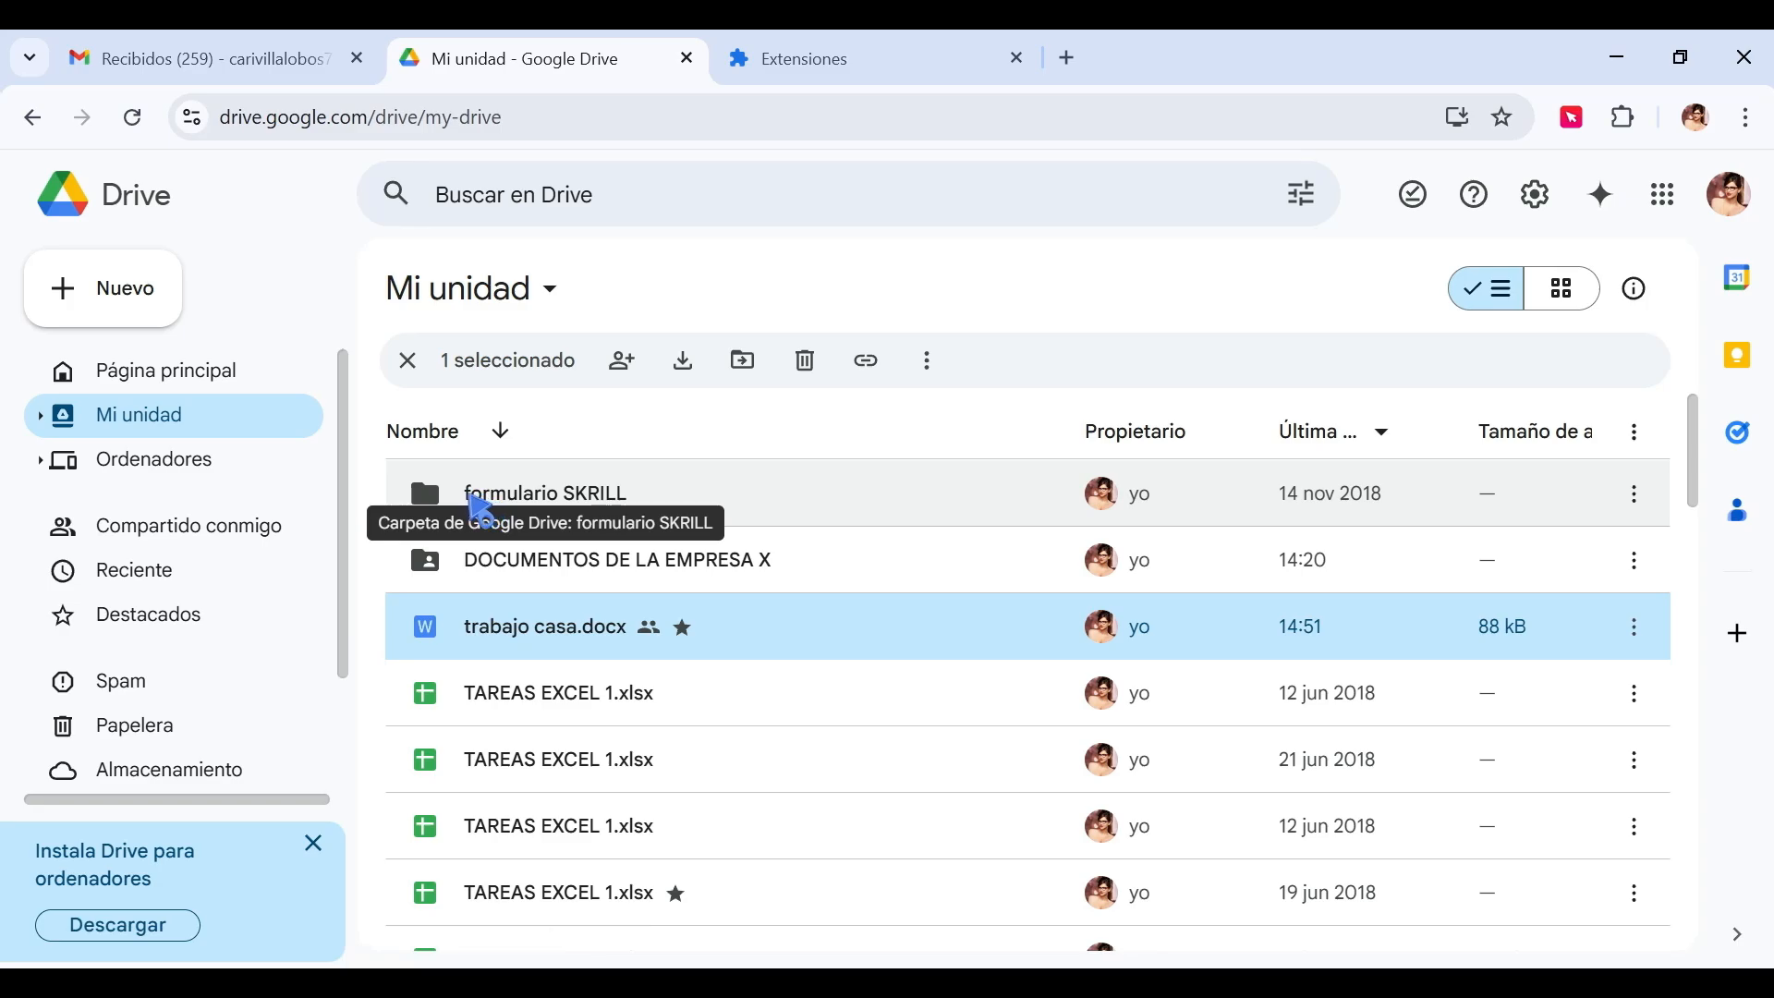
# Color the formulario SKRILL folder red.
pyautogui.moveTo(476, 510)
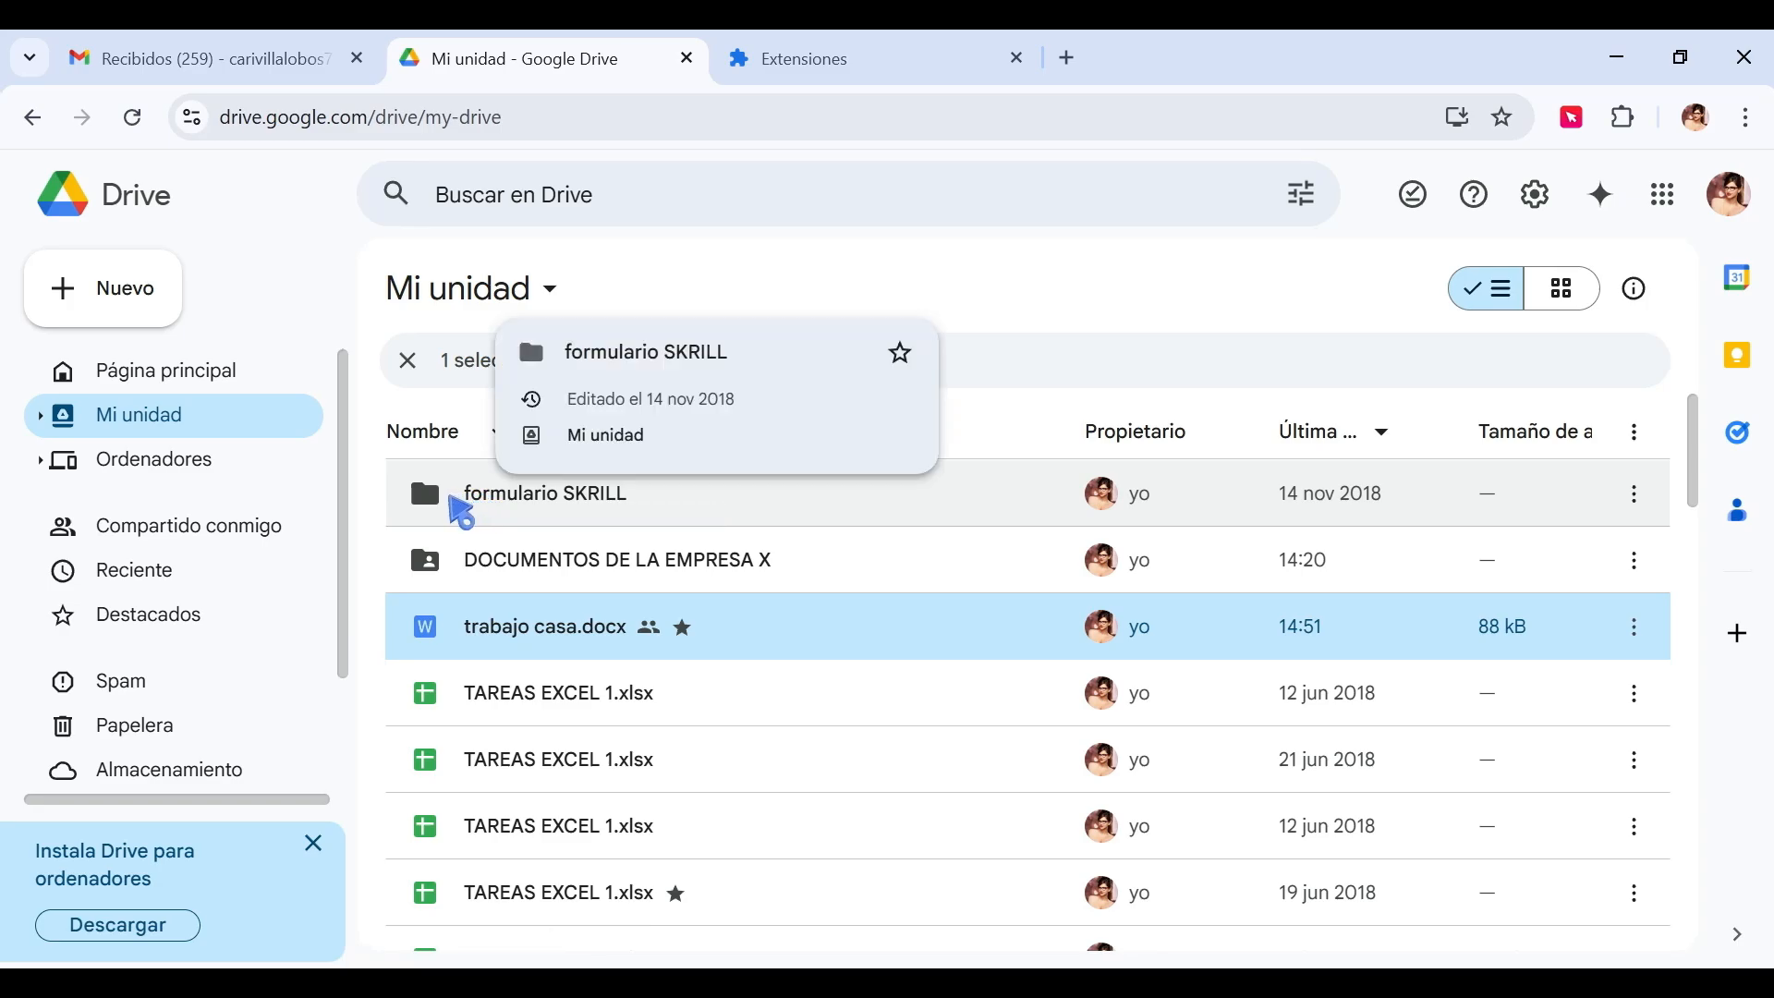
pyautogui.click(1634, 494)
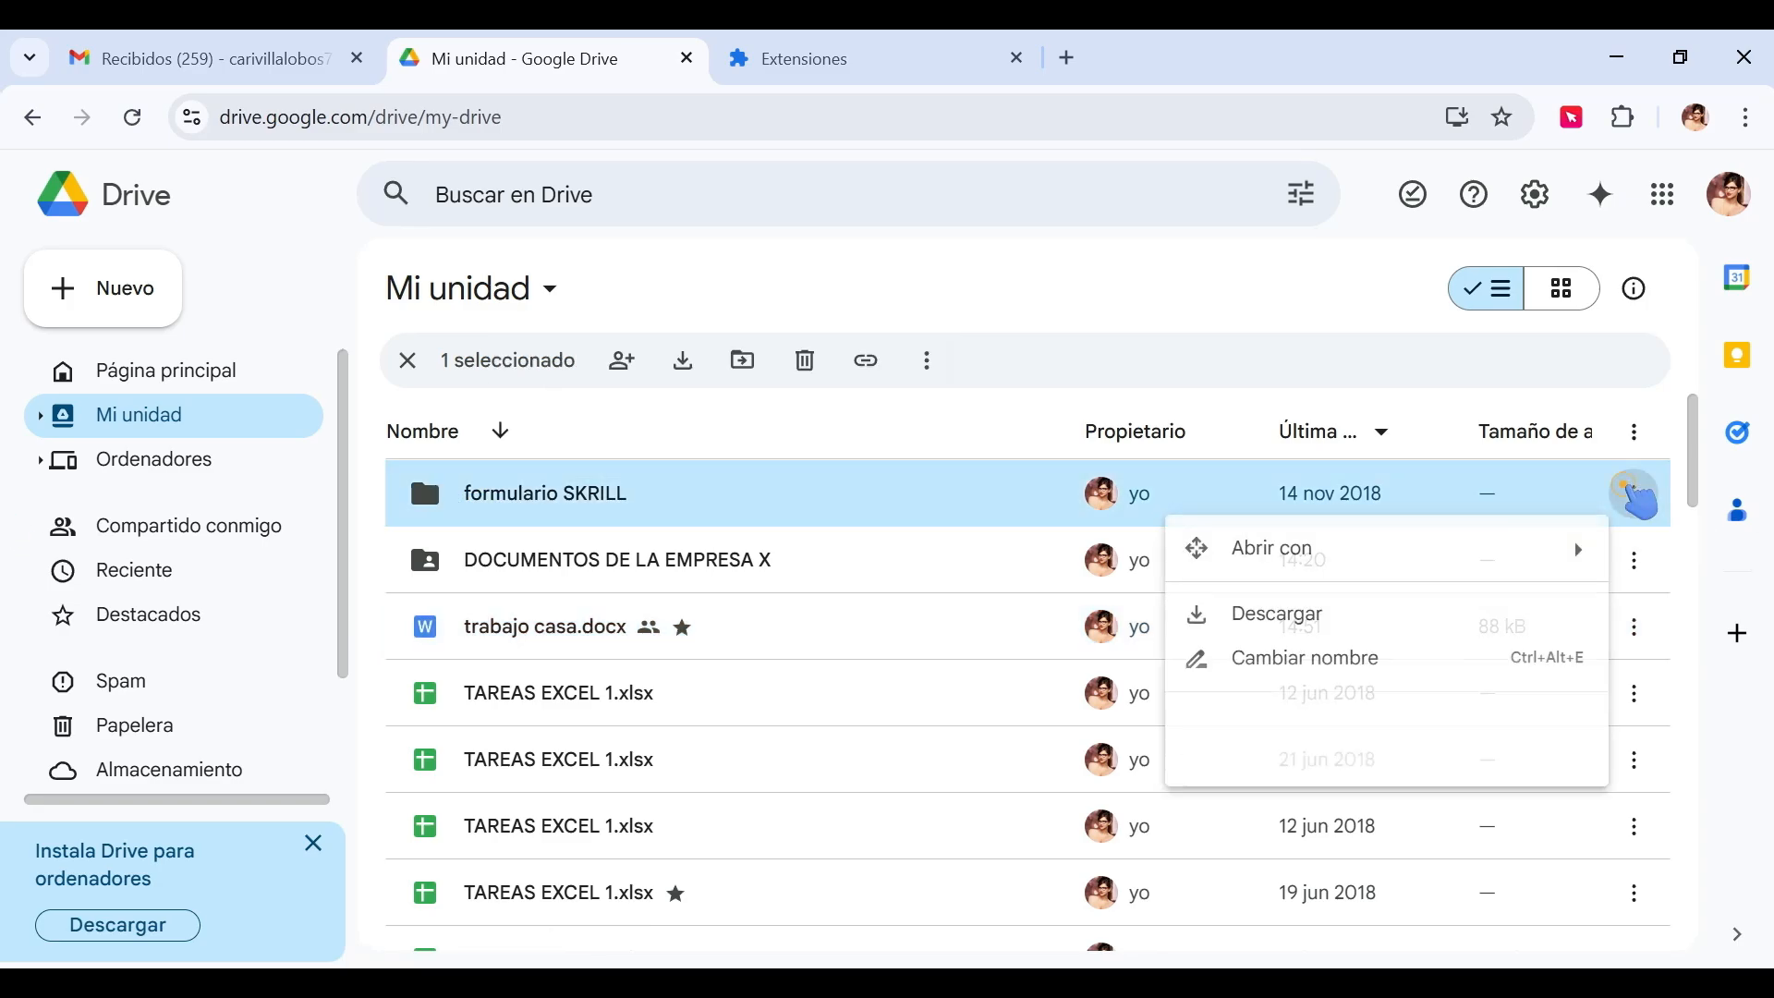
pyautogui.moveTo(1267, 787)
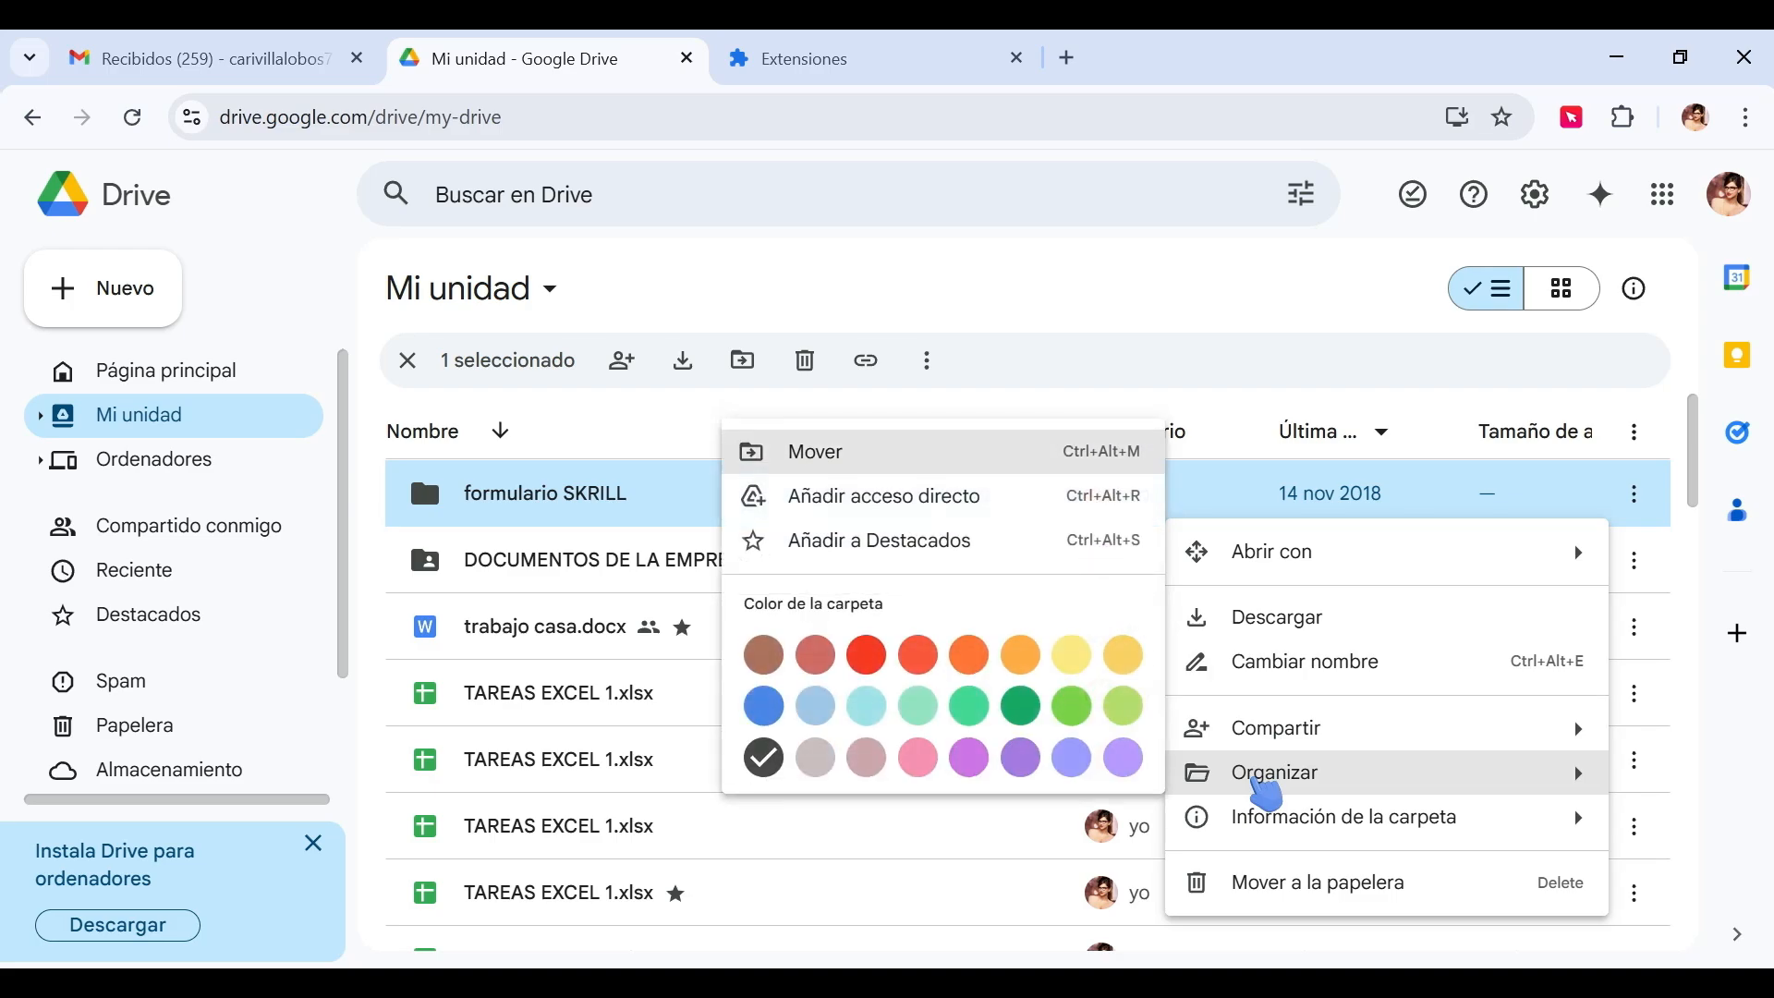
pyautogui.click(867, 658)
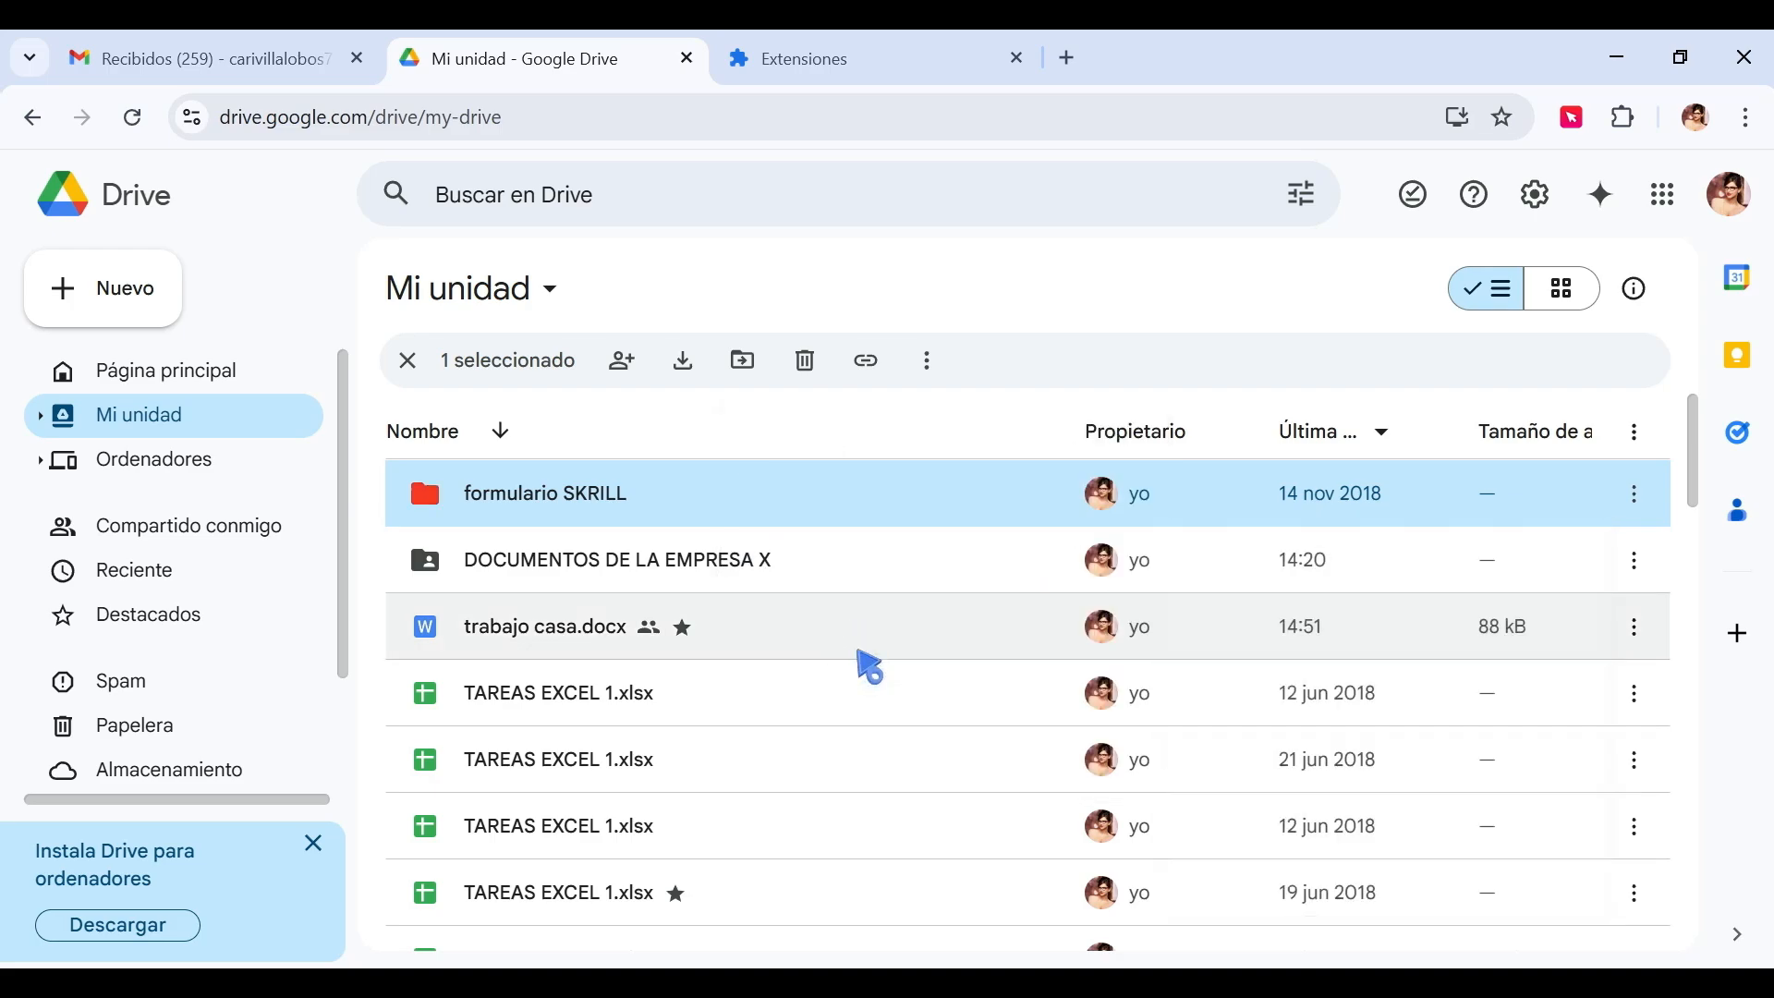
# Color the DOCUMENTOS DE LA EMPRESA X folder green.
pyautogui.click(539, 506)
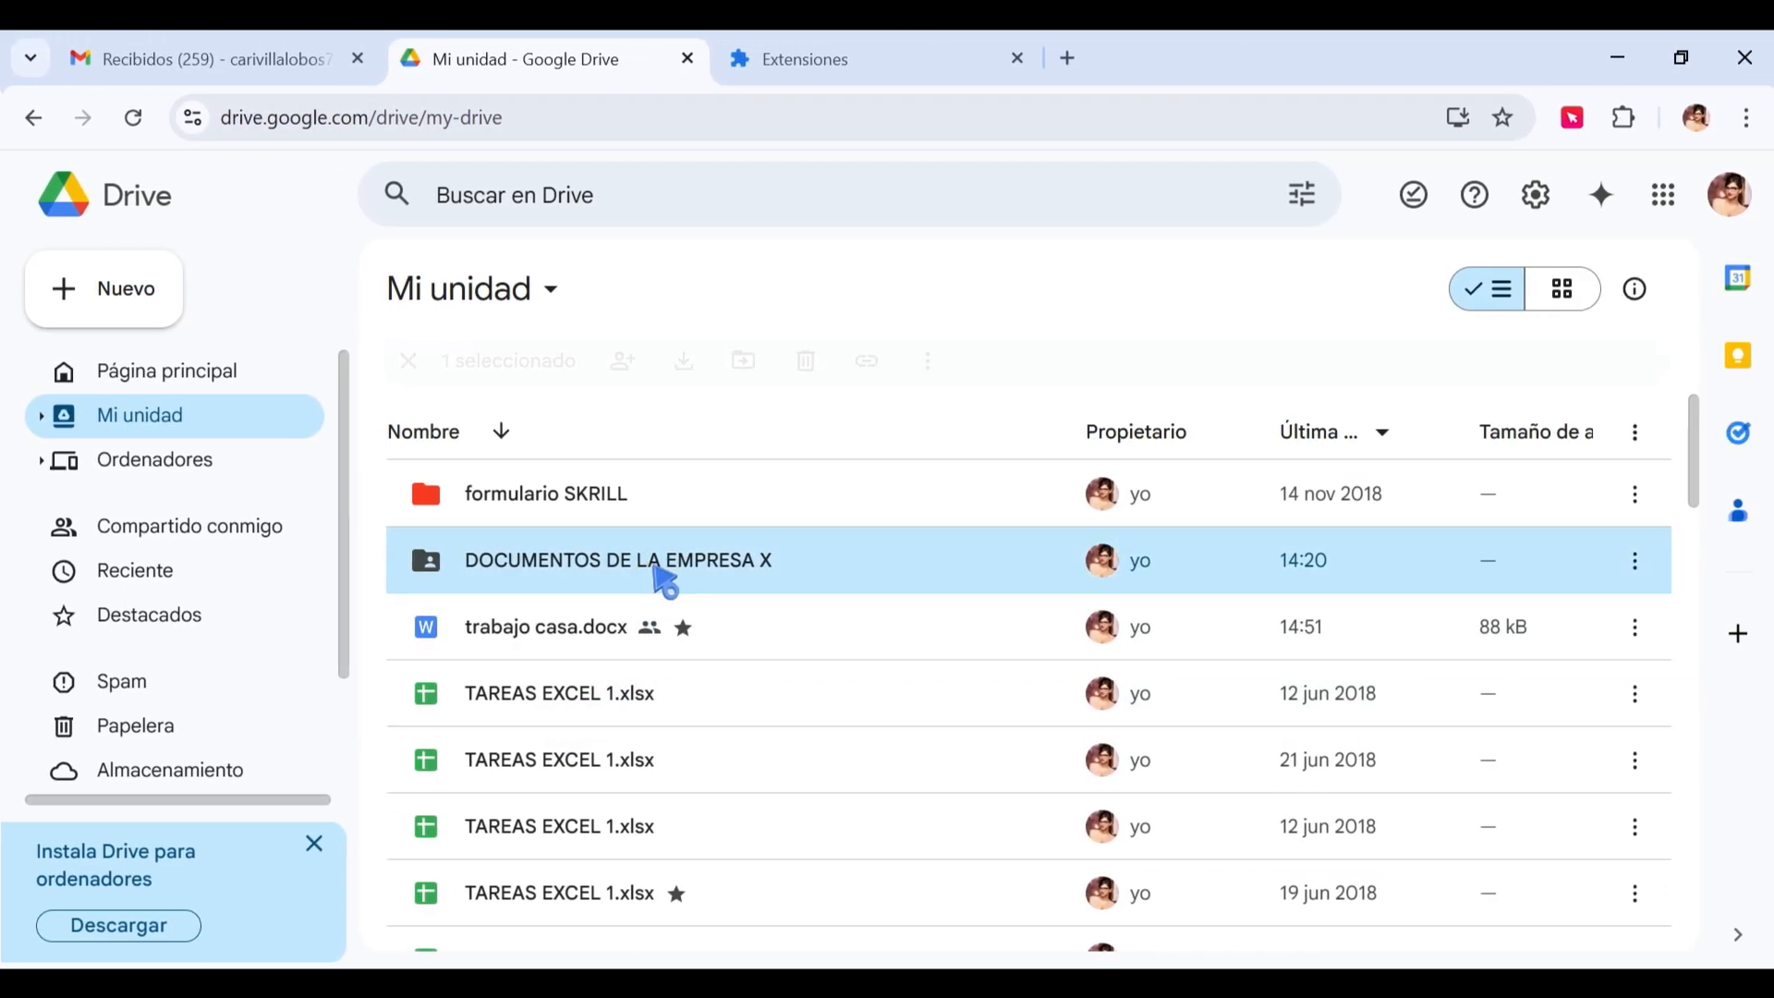
pyautogui.doubleClick(657, 565)
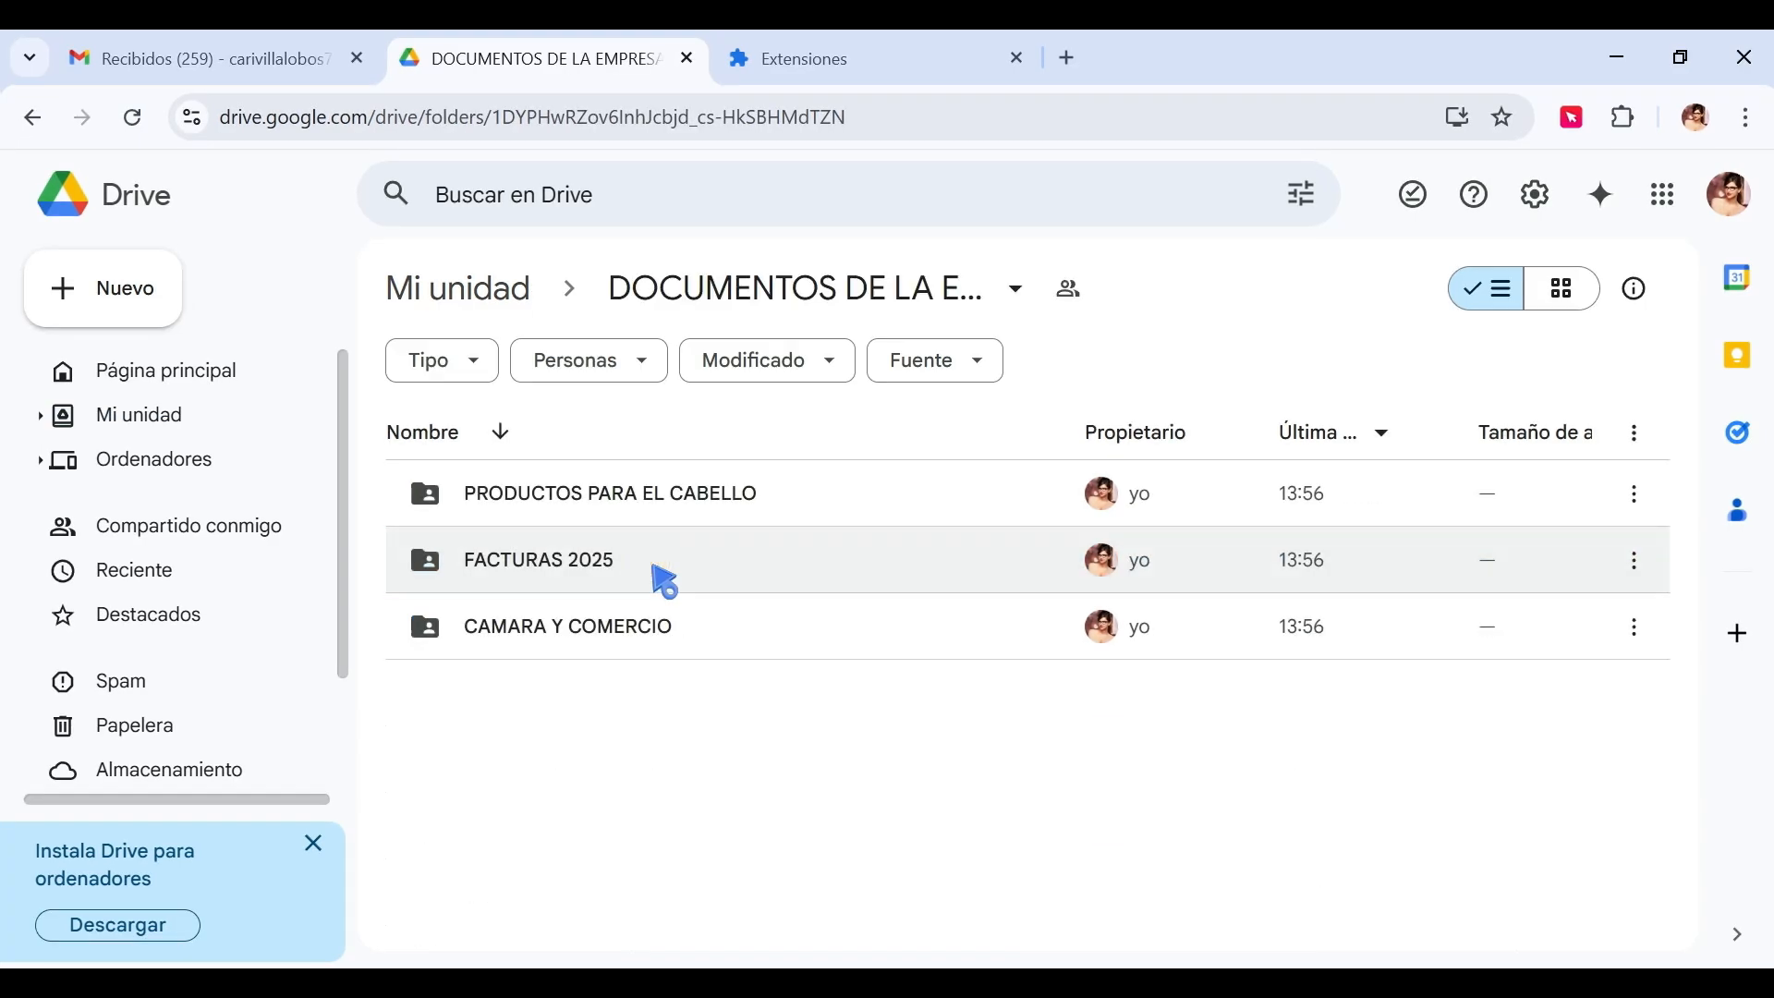
pyautogui.click(452, 291)
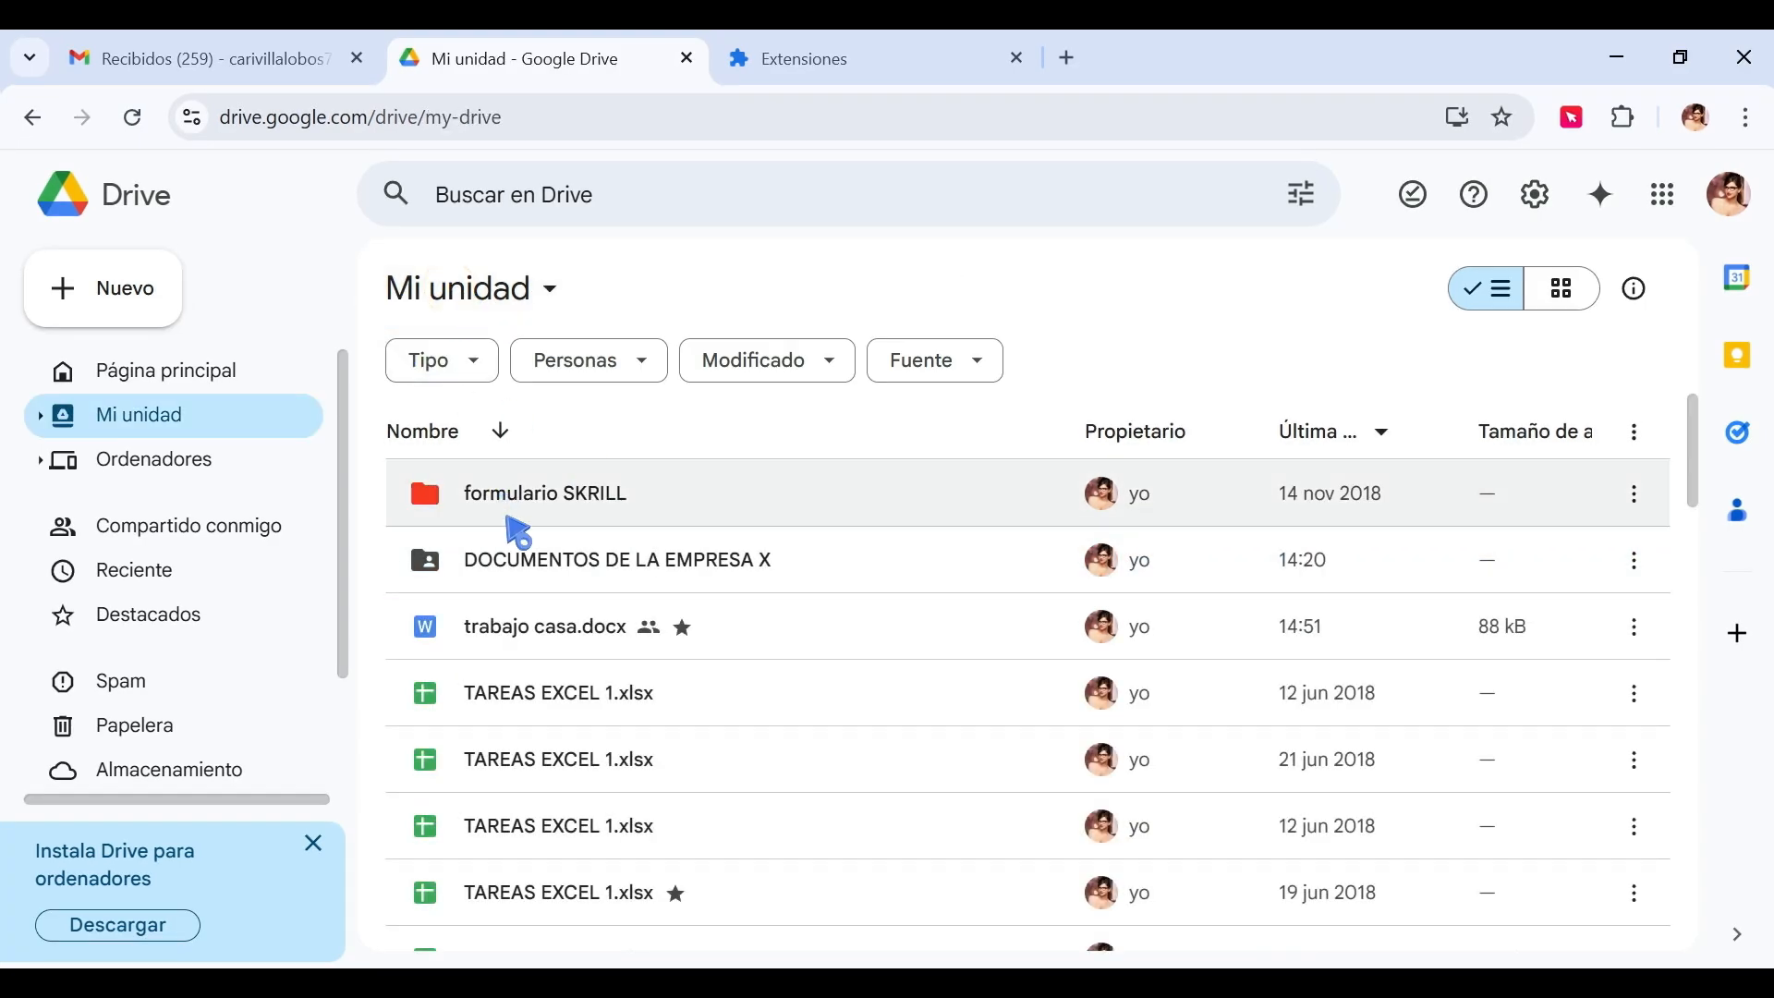
pyautogui.click(1634, 562)
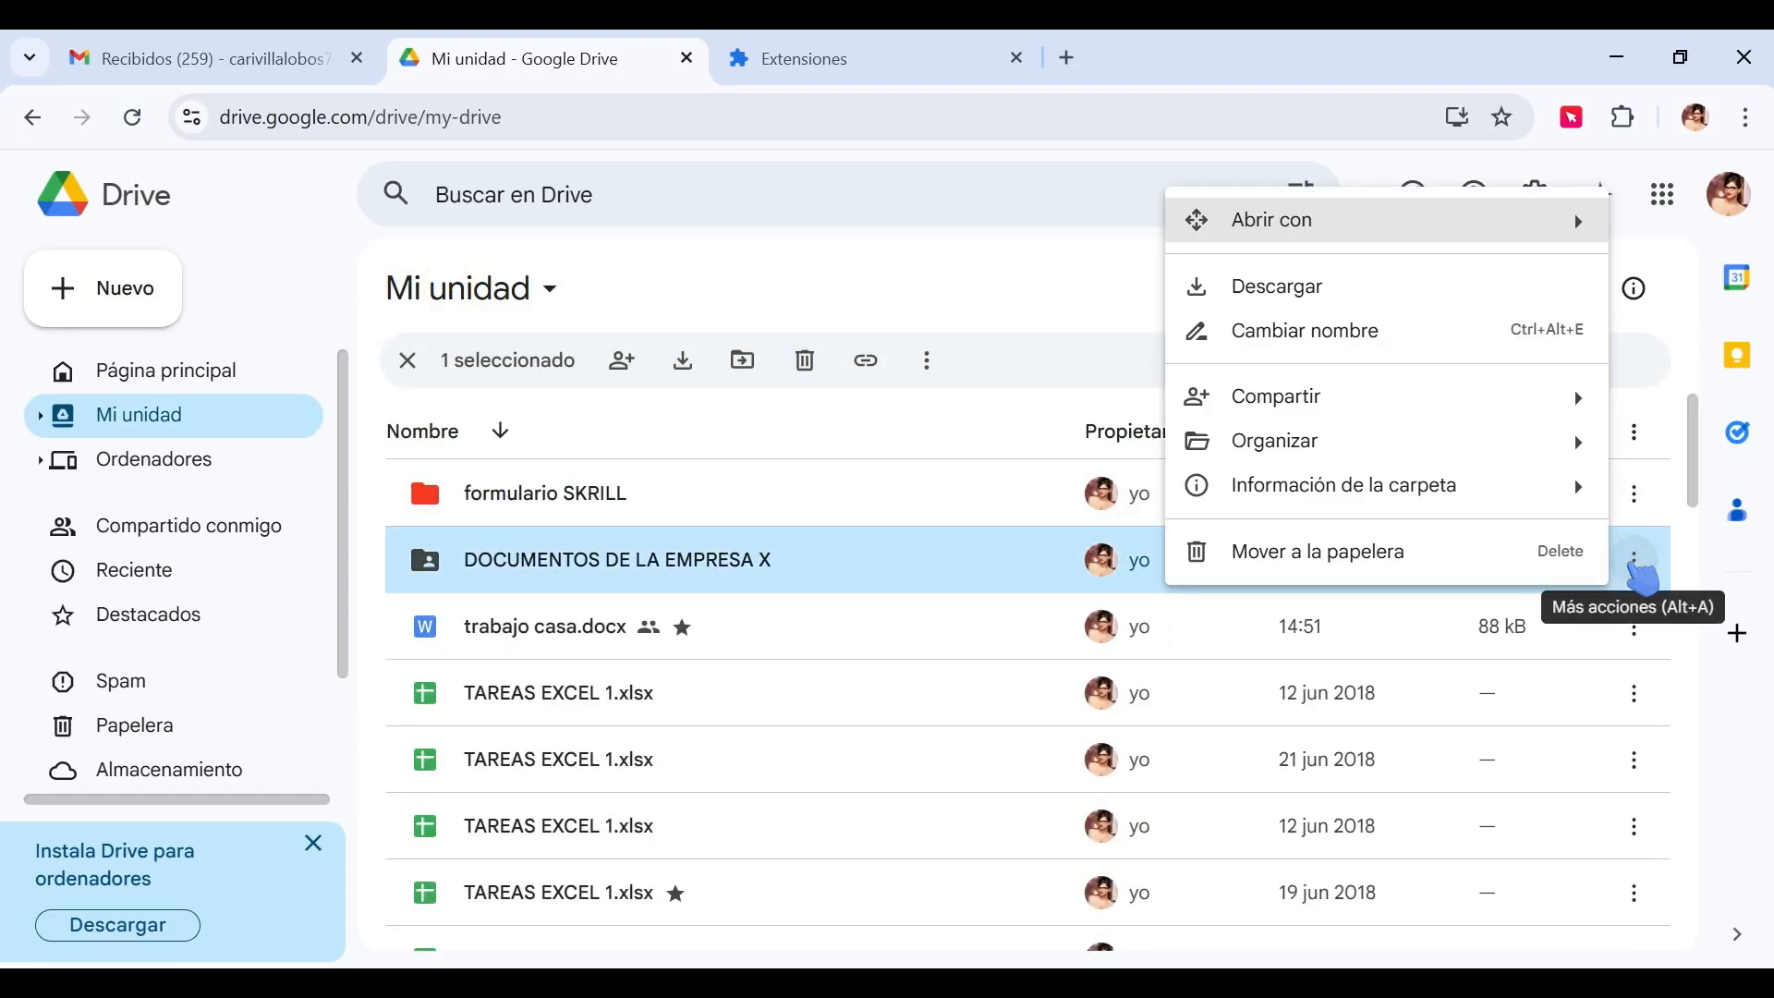
pyautogui.moveTo(1312, 443)
pyautogui.click(969, 704)
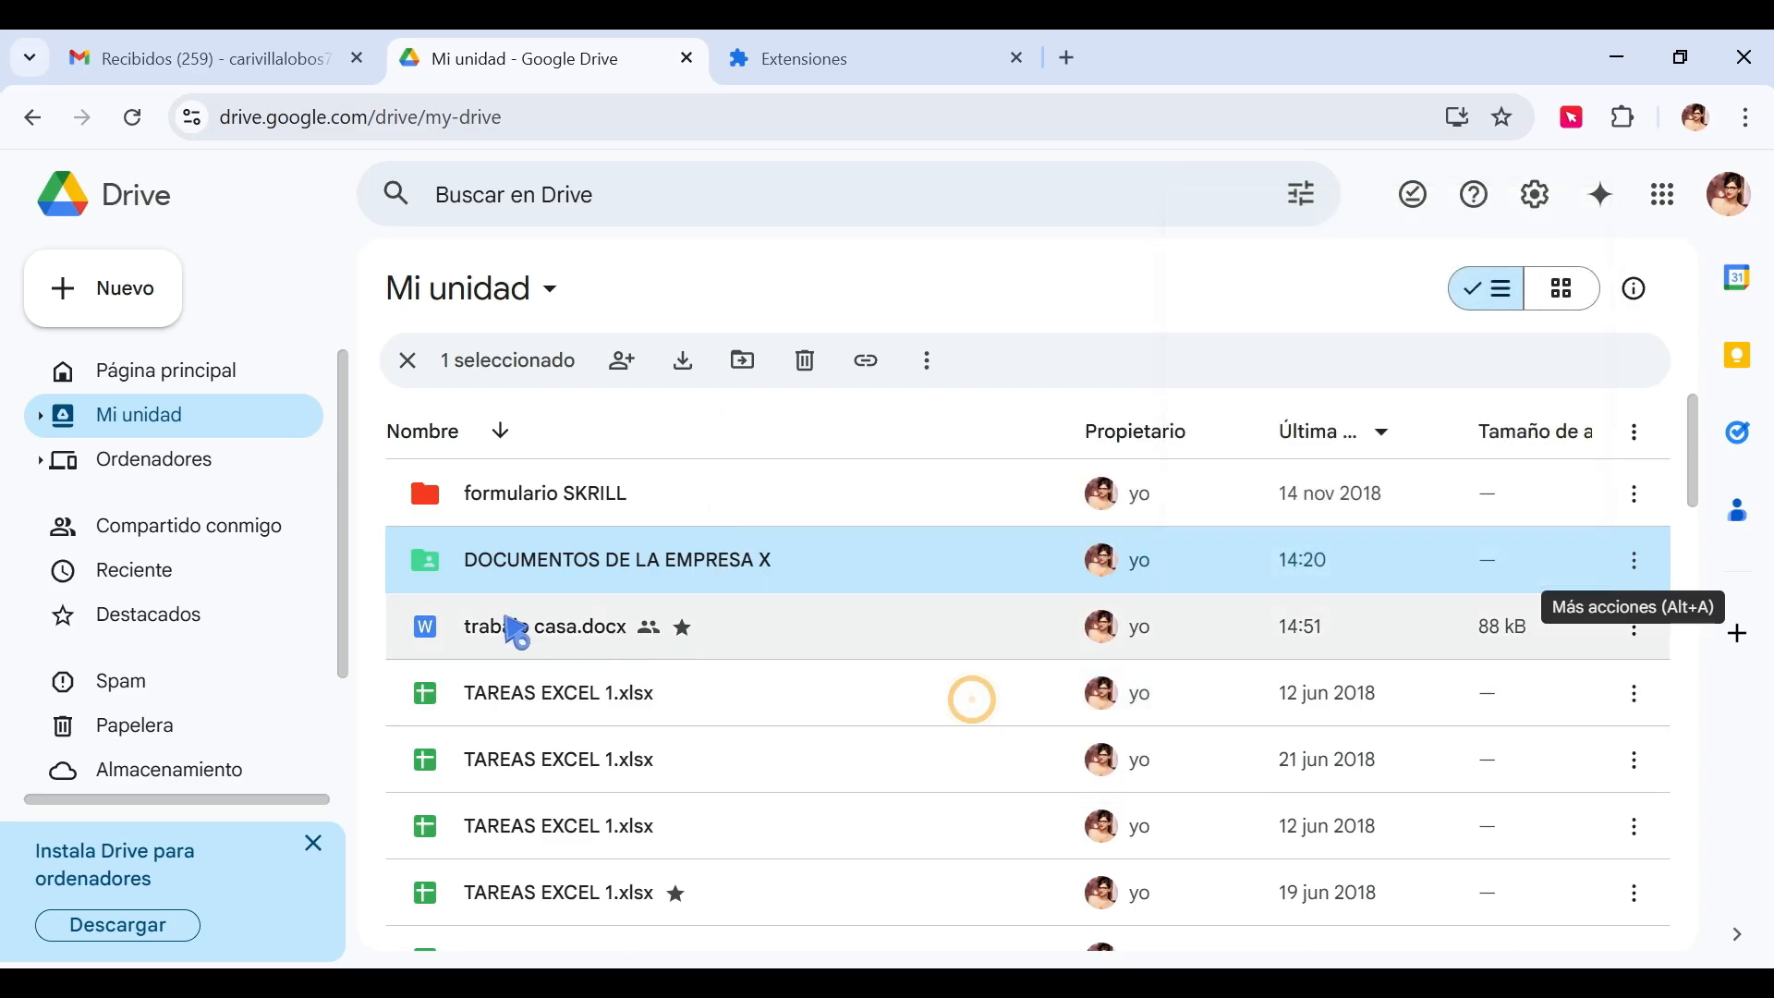
# Inside DOCUMENTOS DE LA EMPRESA X, color the PRODUCTOS PARA EL CABELLO folder purple.
pyautogui.doubleClick(555, 573)
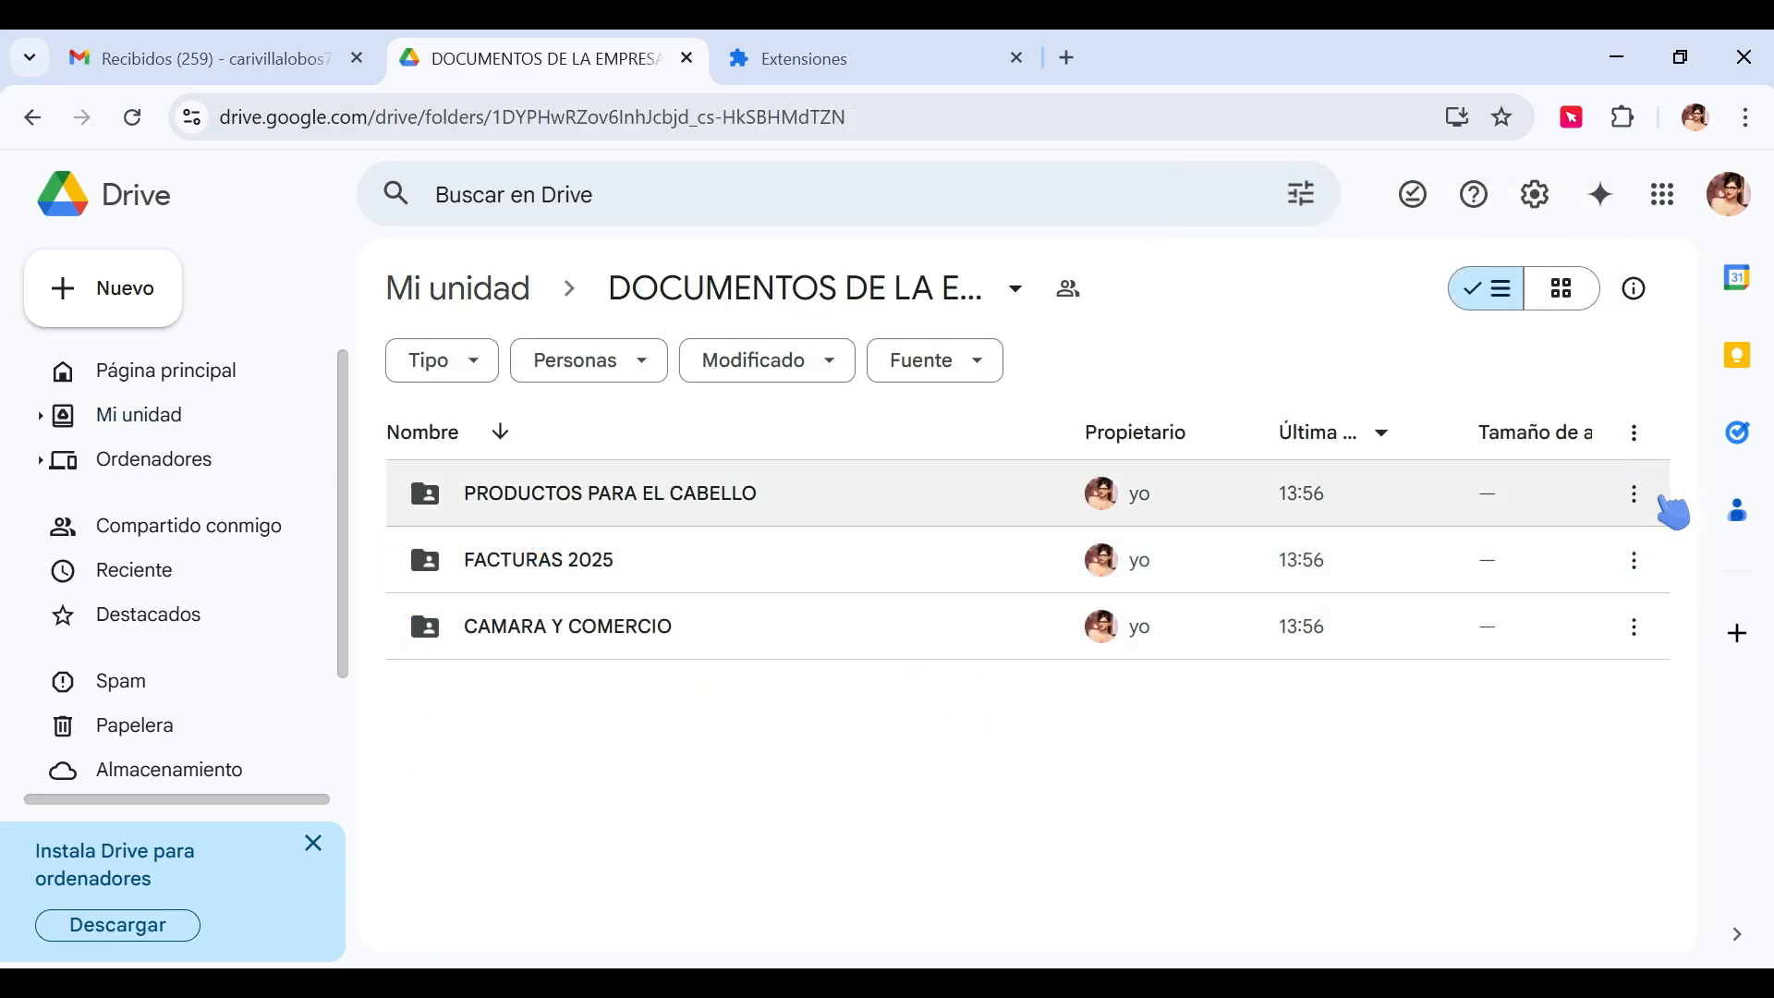
pyautogui.click(1637, 496)
pyautogui.moveTo(1275, 772)
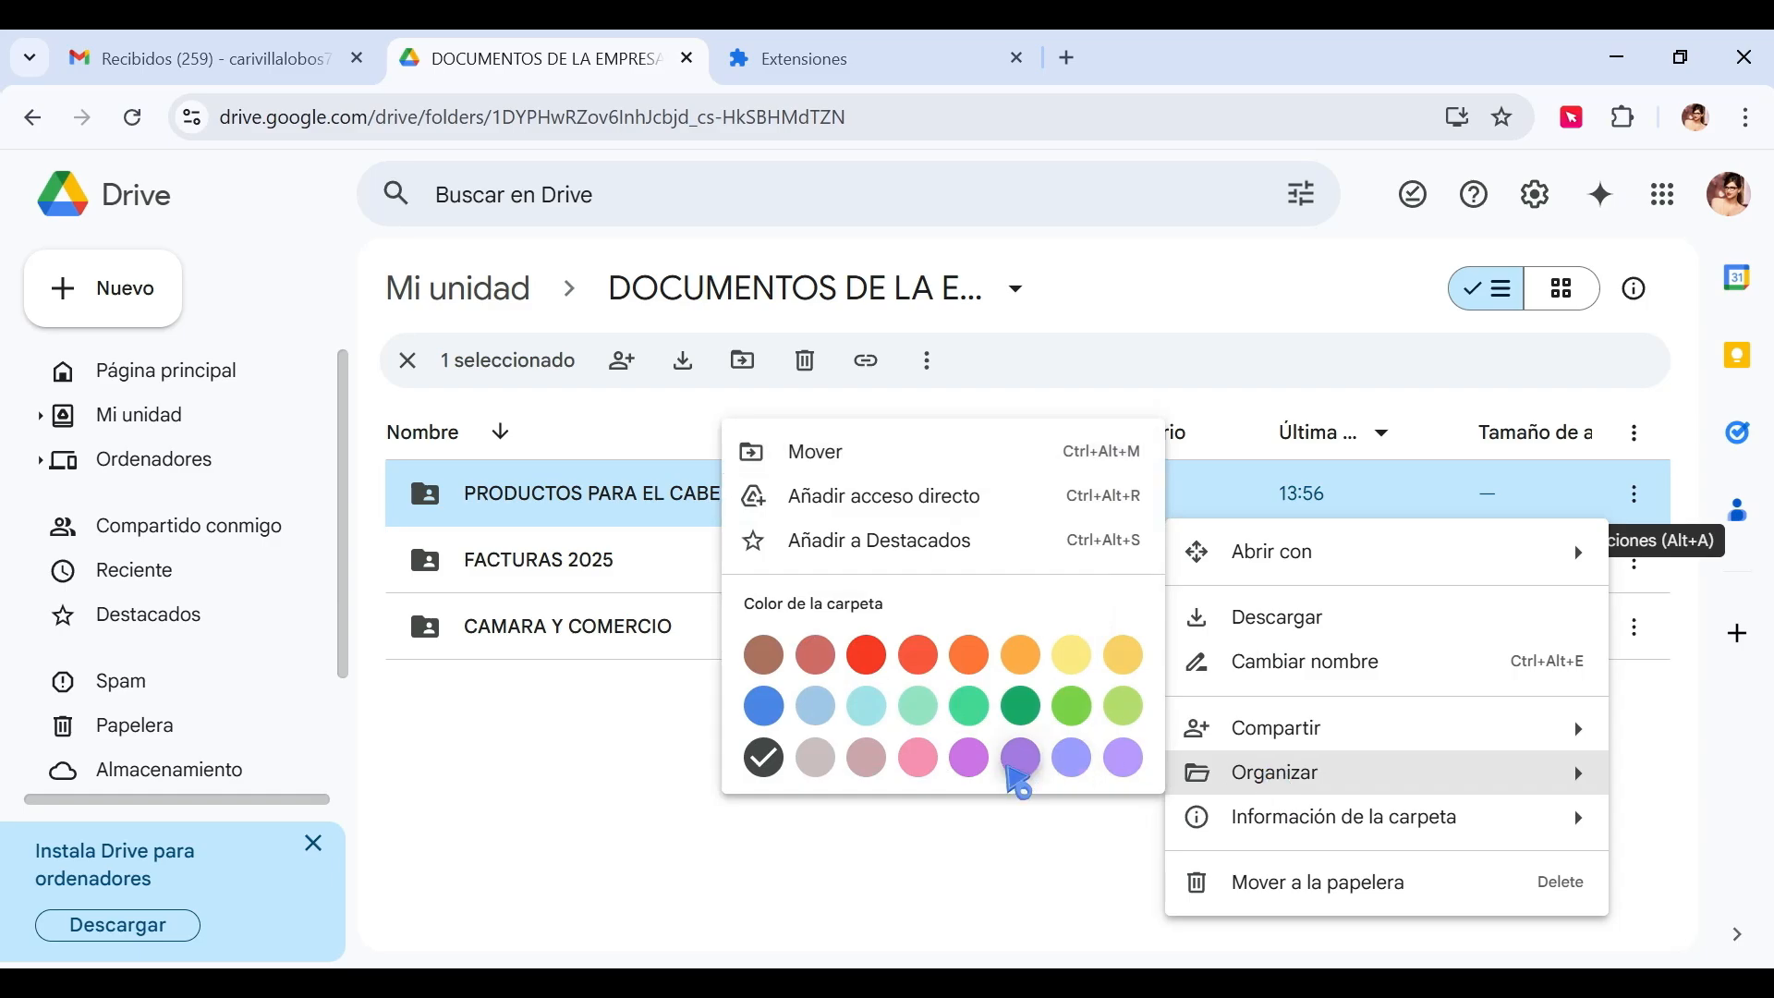
pyautogui.click(1017, 753)
pyautogui.click(573, 797)
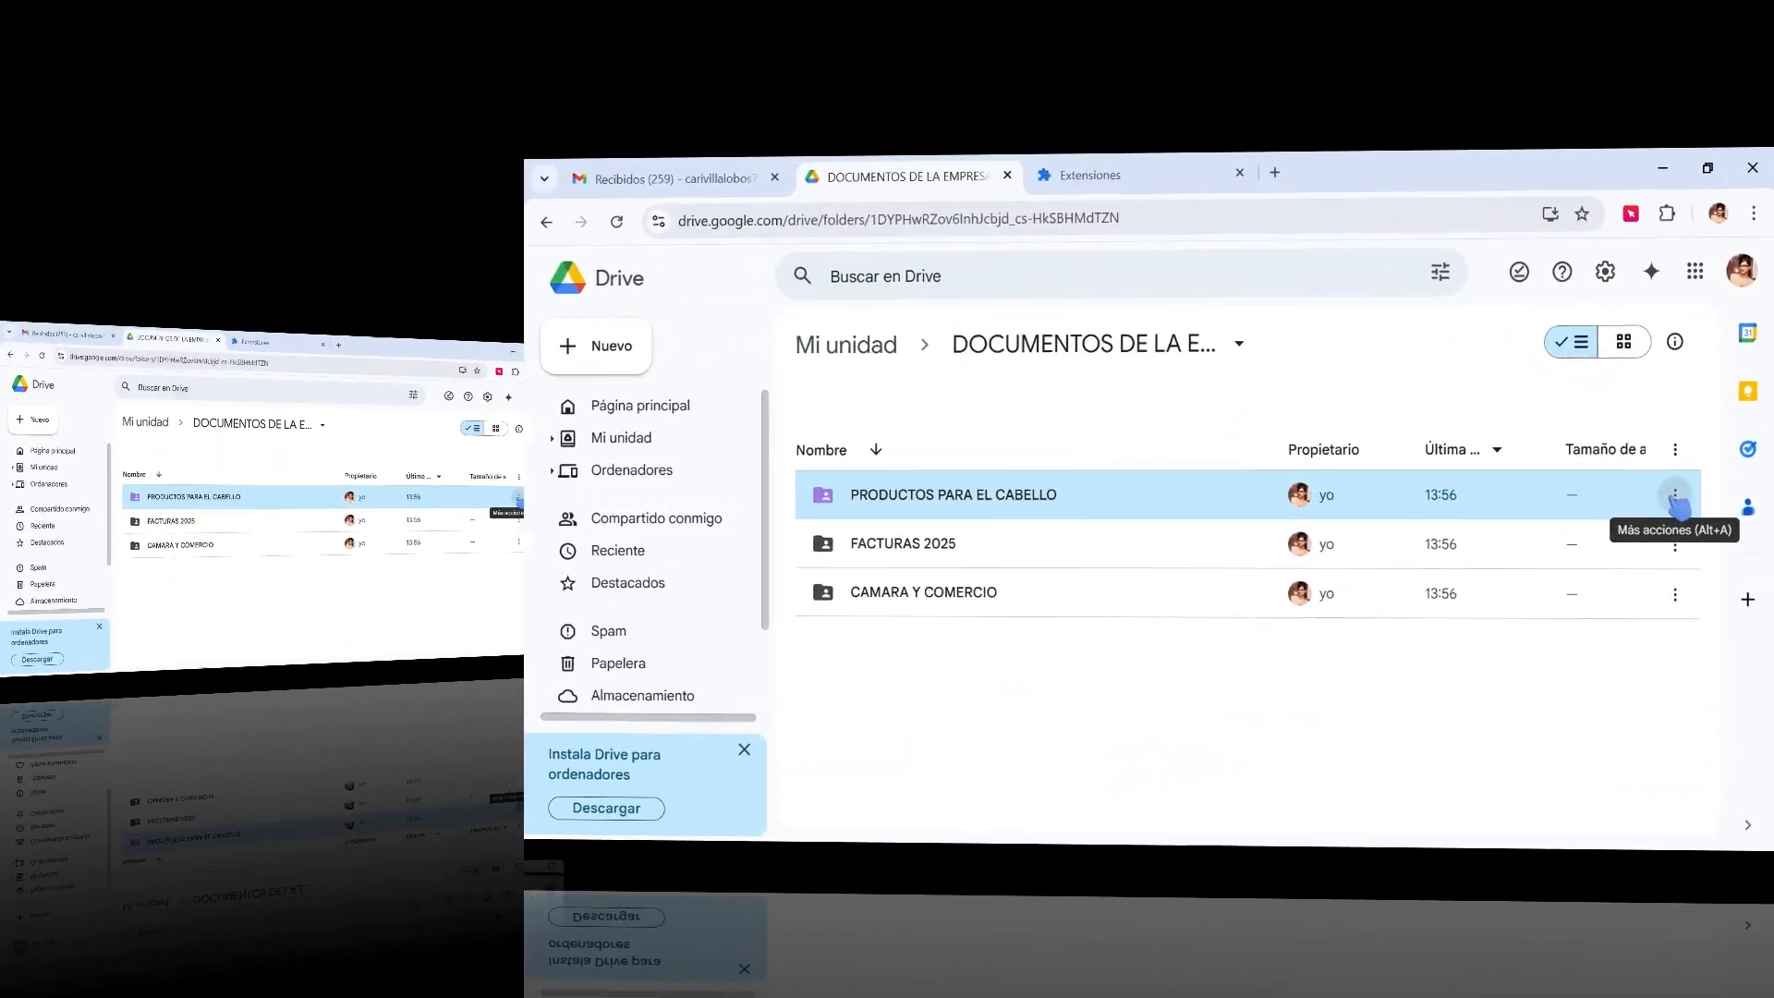
# Rename PRODUCTOS PARA EL CABELLO, pasting a woman emoji from an emoji site before its name.
pyautogui.click(1674, 496)
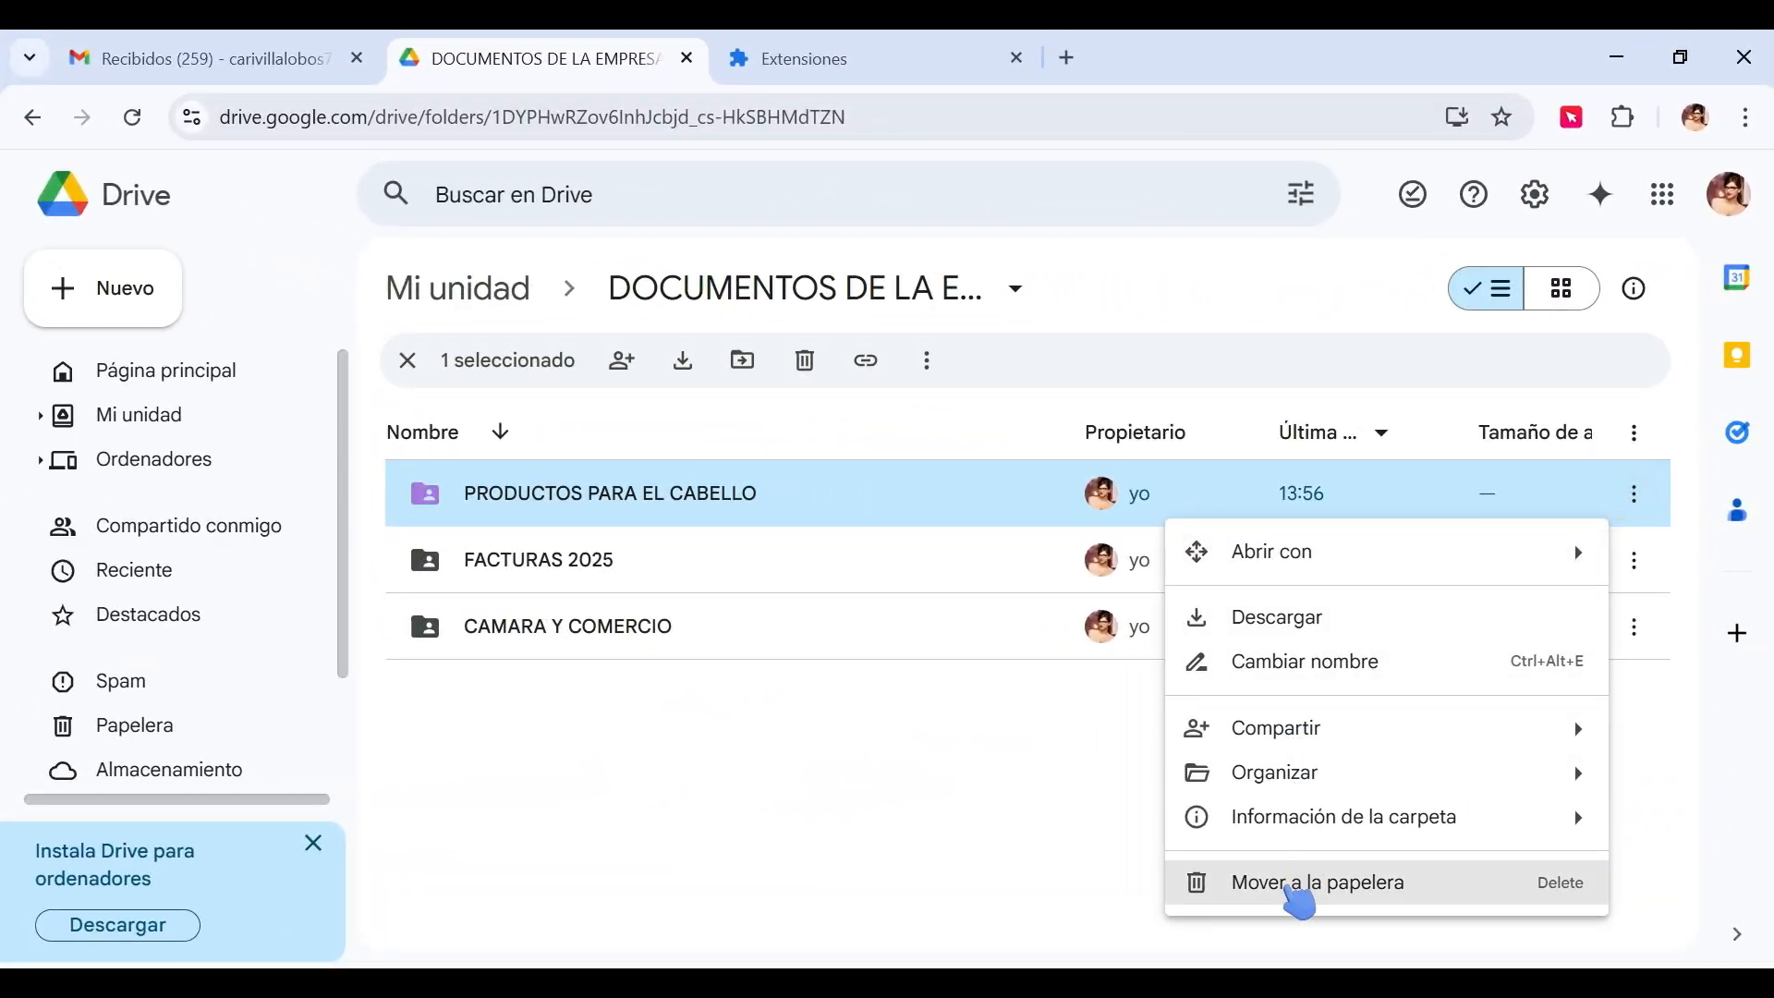
pyautogui.click(1294, 679)
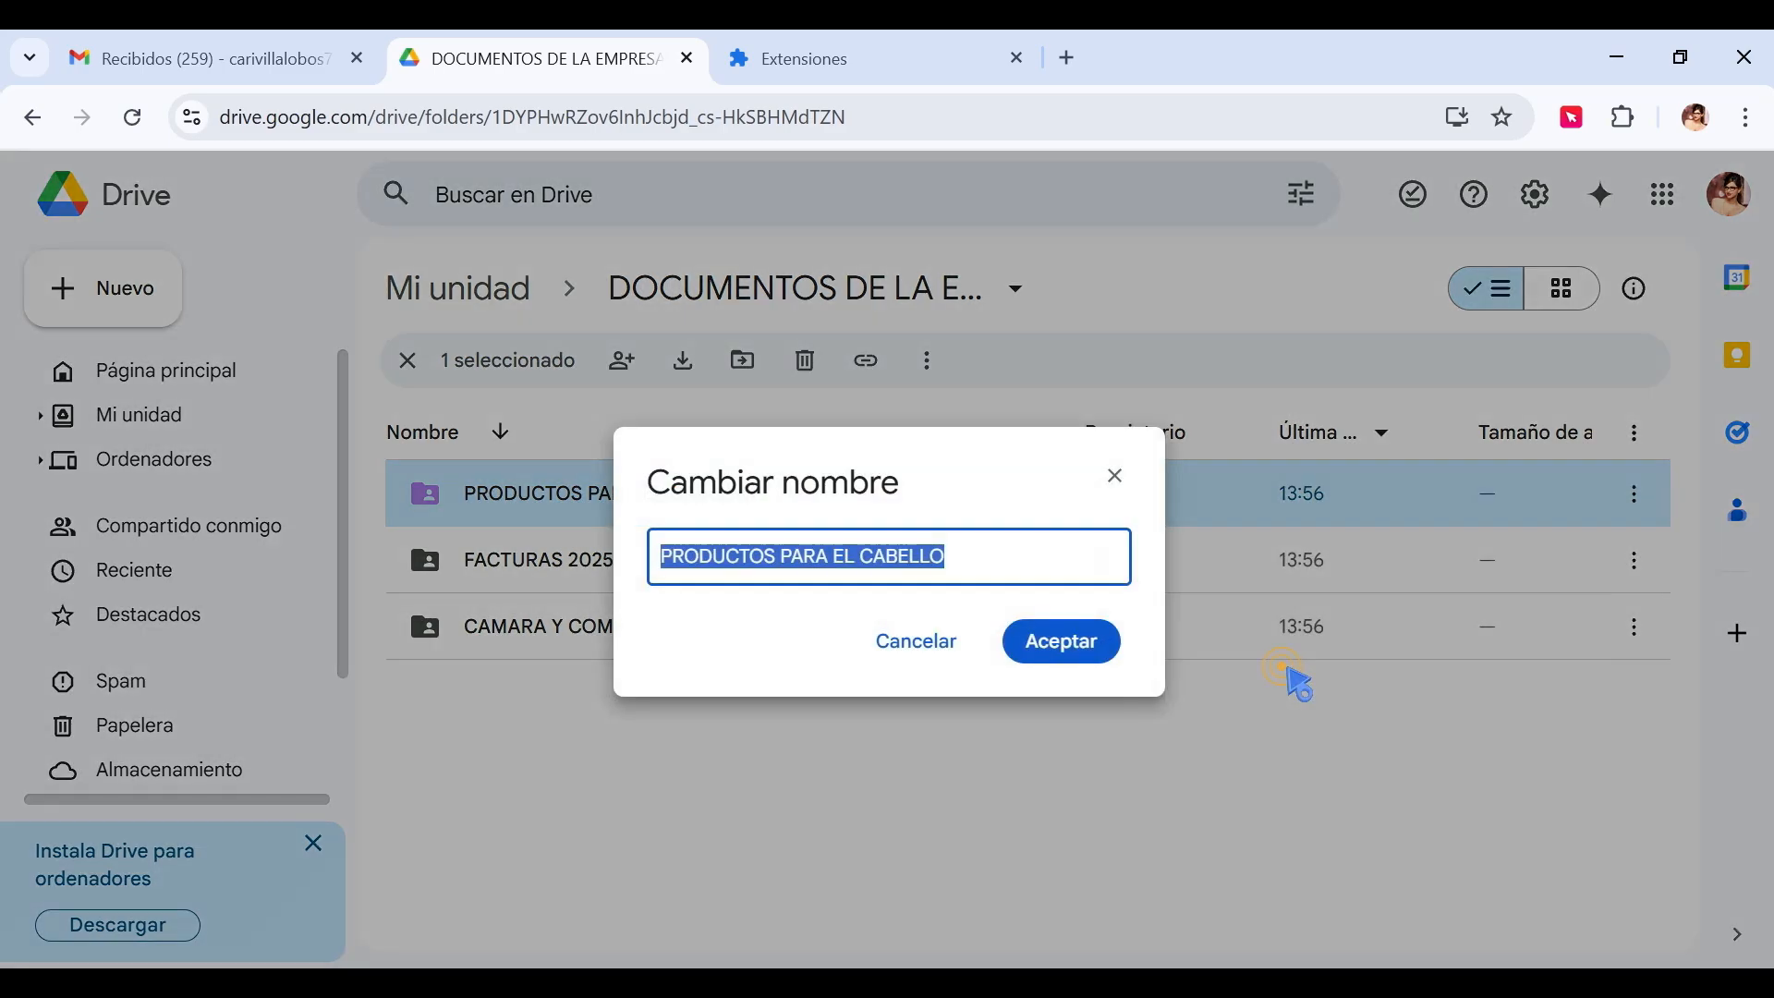
pyautogui.click(659, 551)
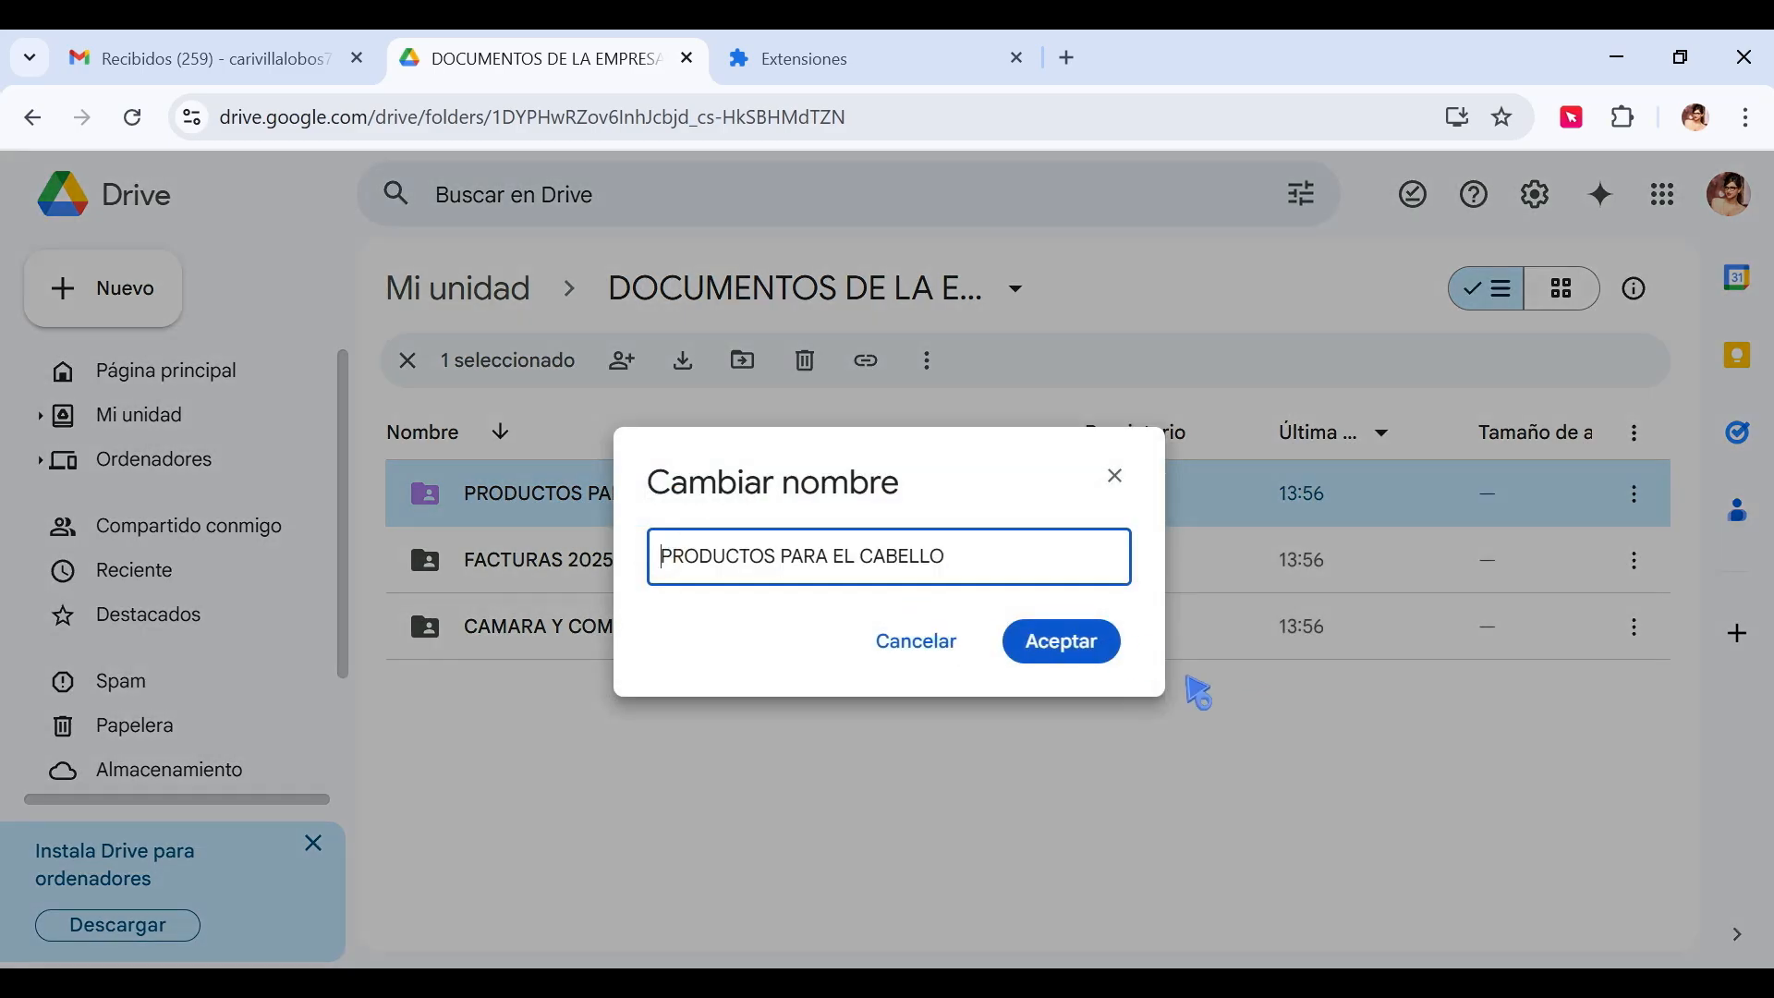
pyautogui.click(1066, 58)
pyautogui.write('es.piliapp.com/emoji/list/')
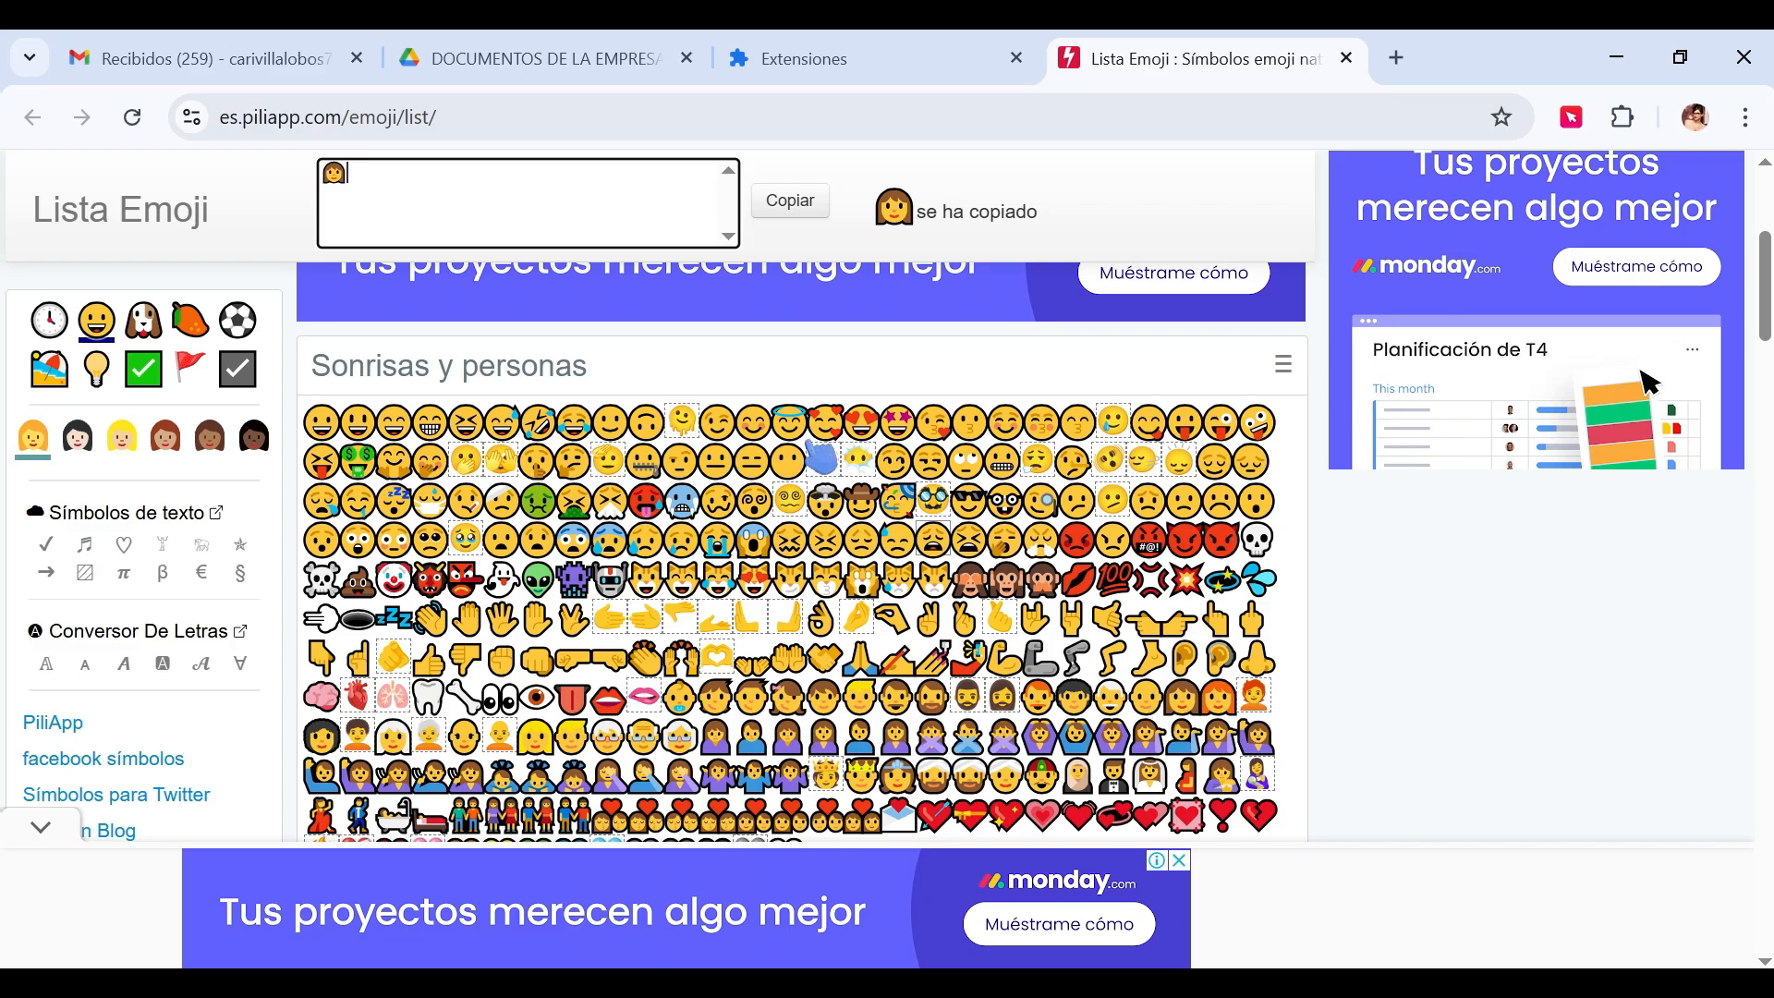
pyautogui.click(601, 59)
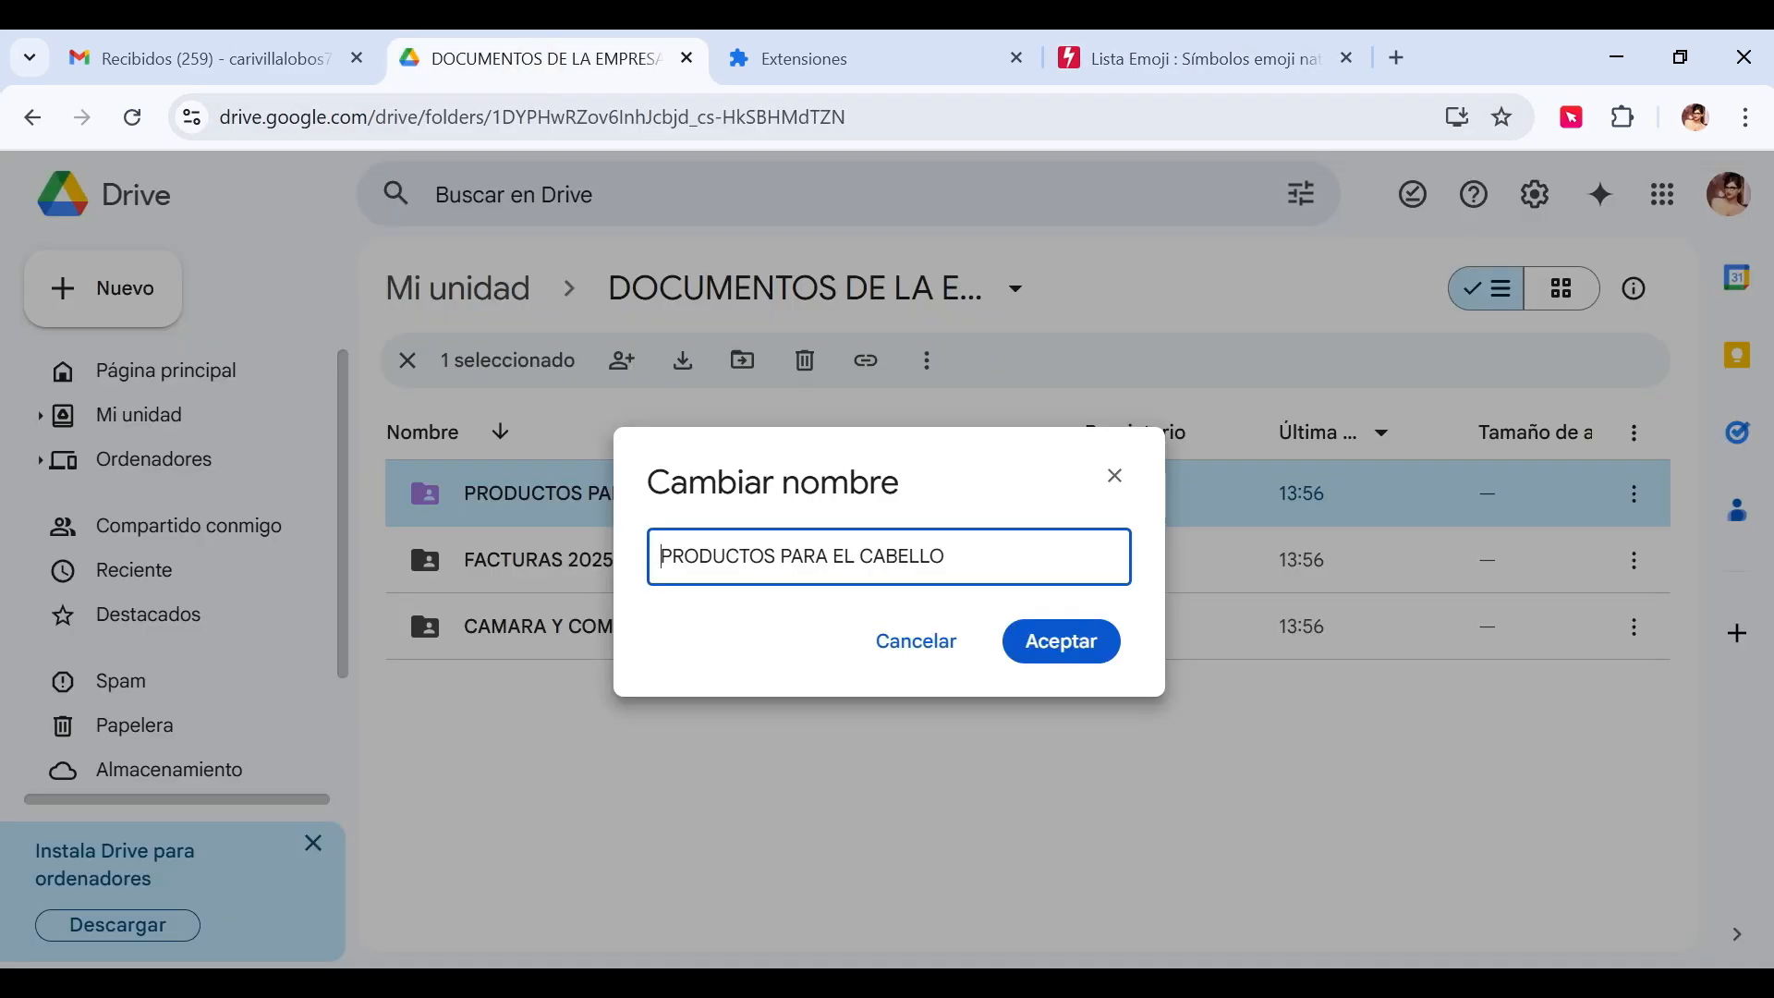
pyautogui.write('🙍')
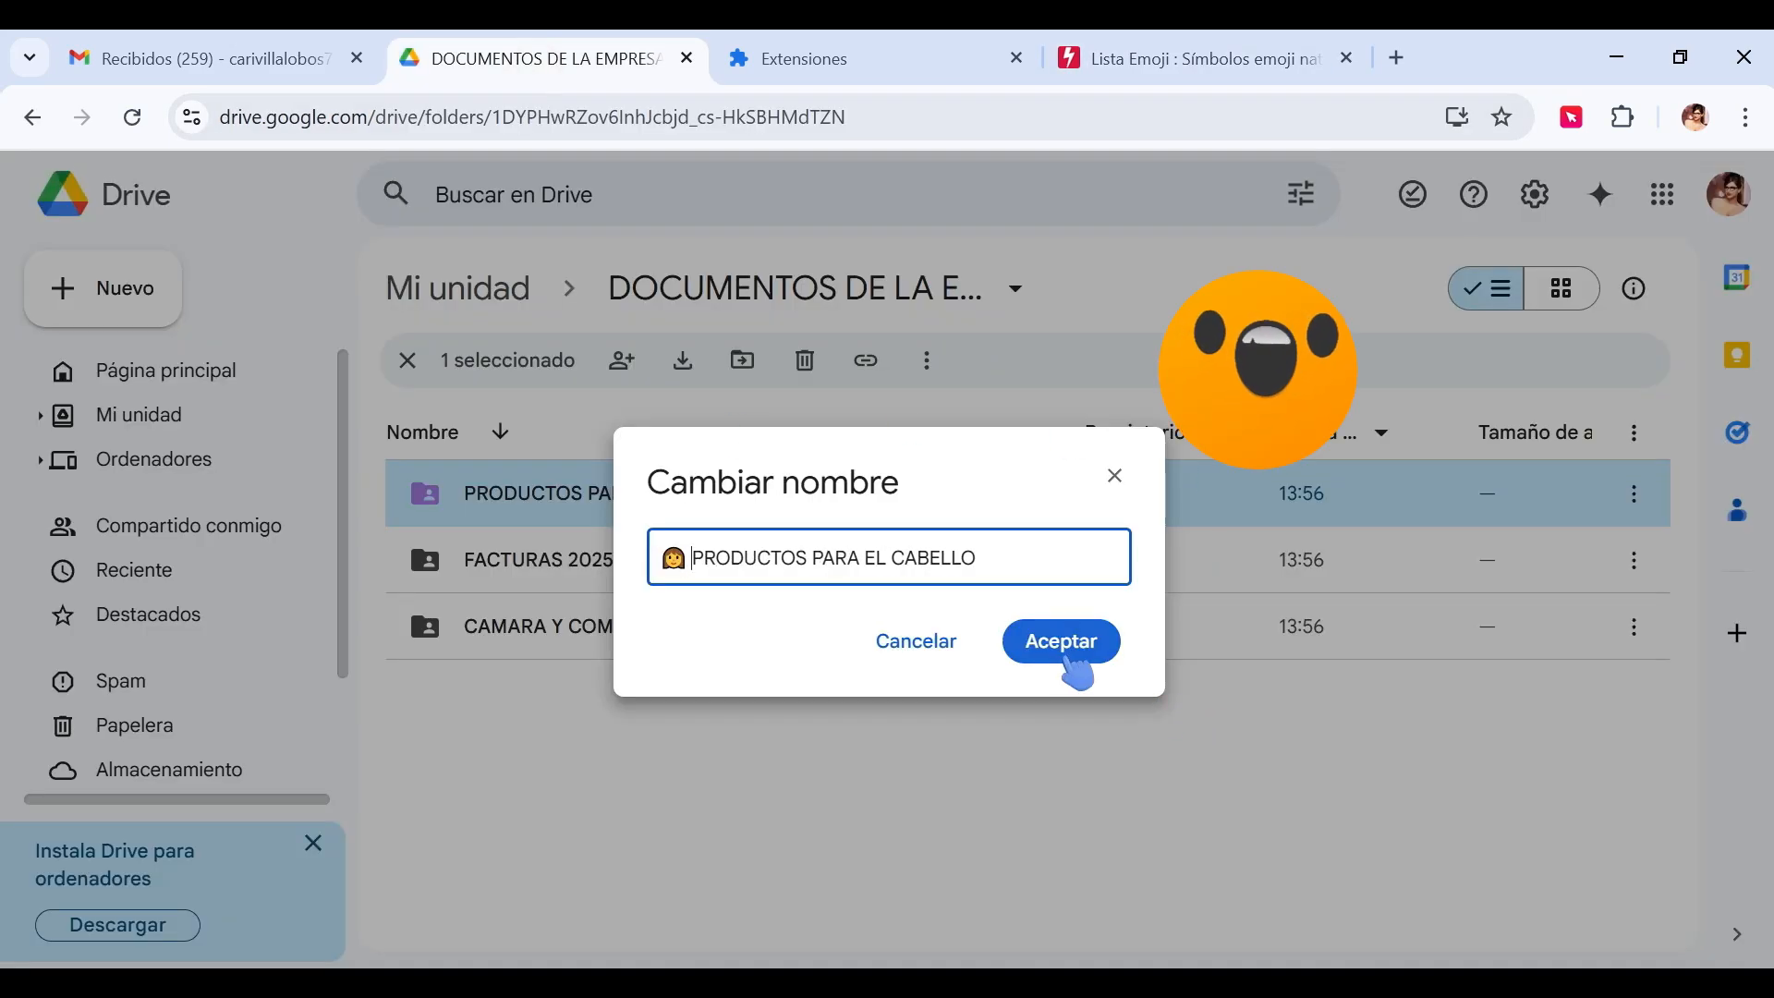
pyautogui.click(1071, 656)
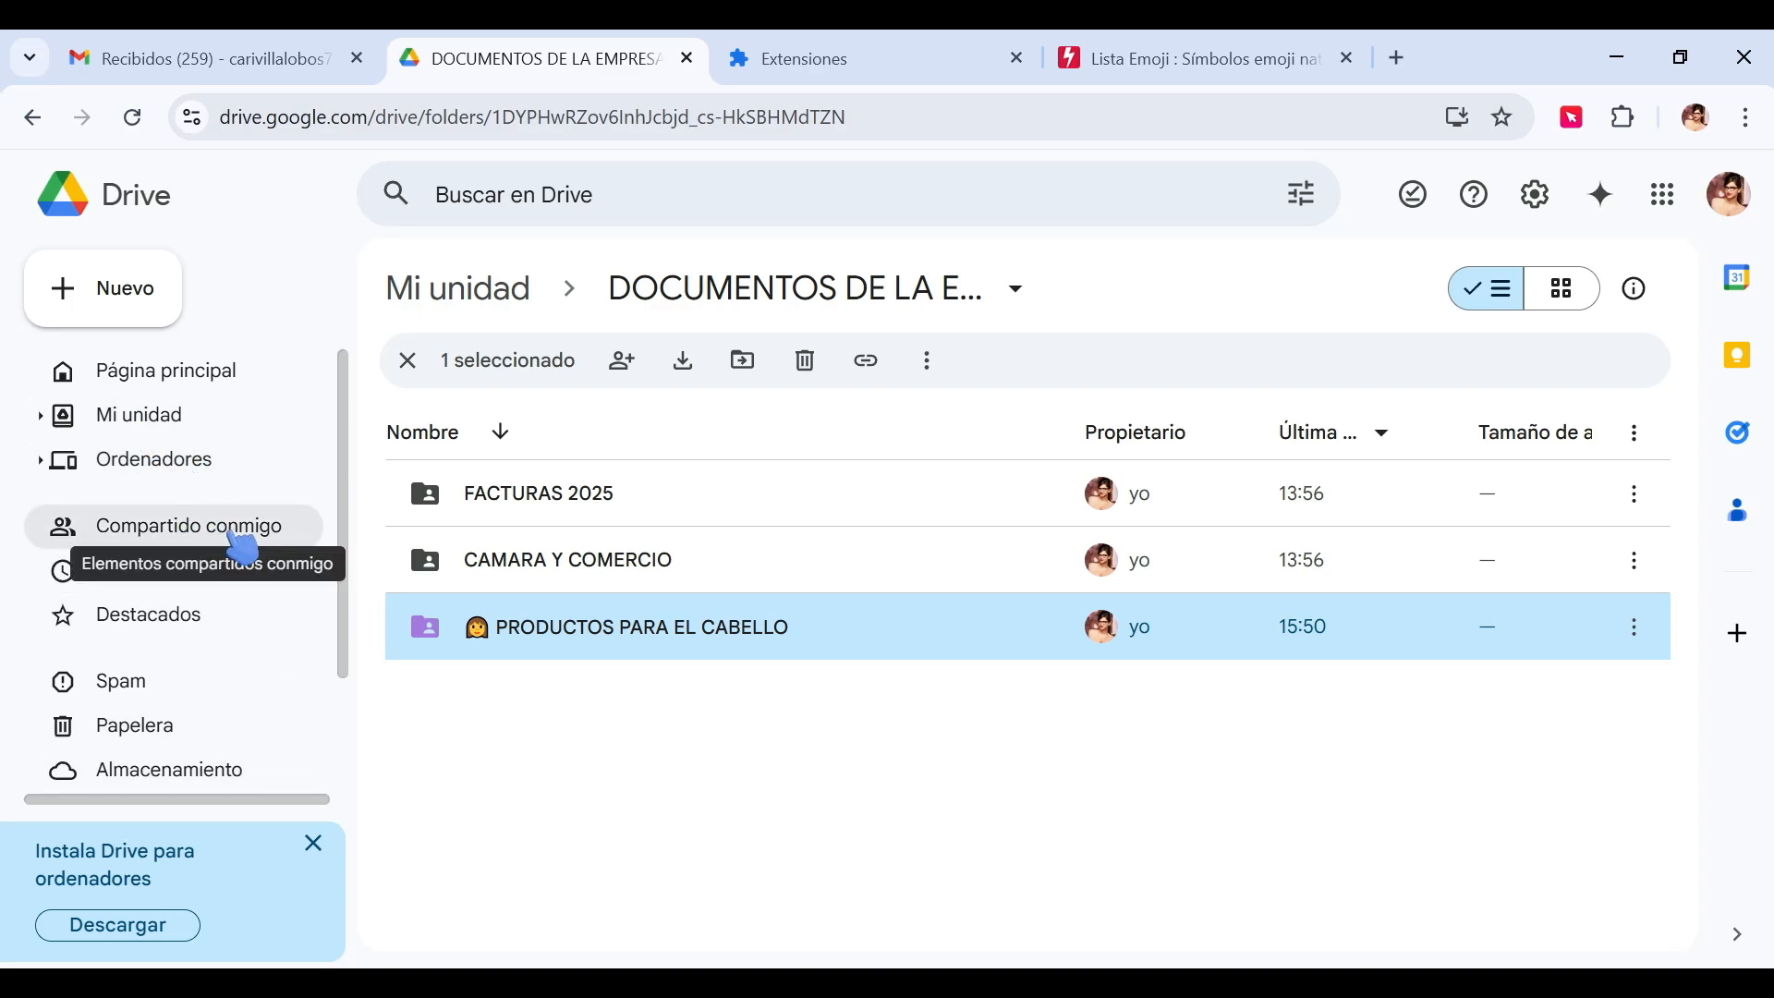
pyautogui.scroll(-1, 332, 665)
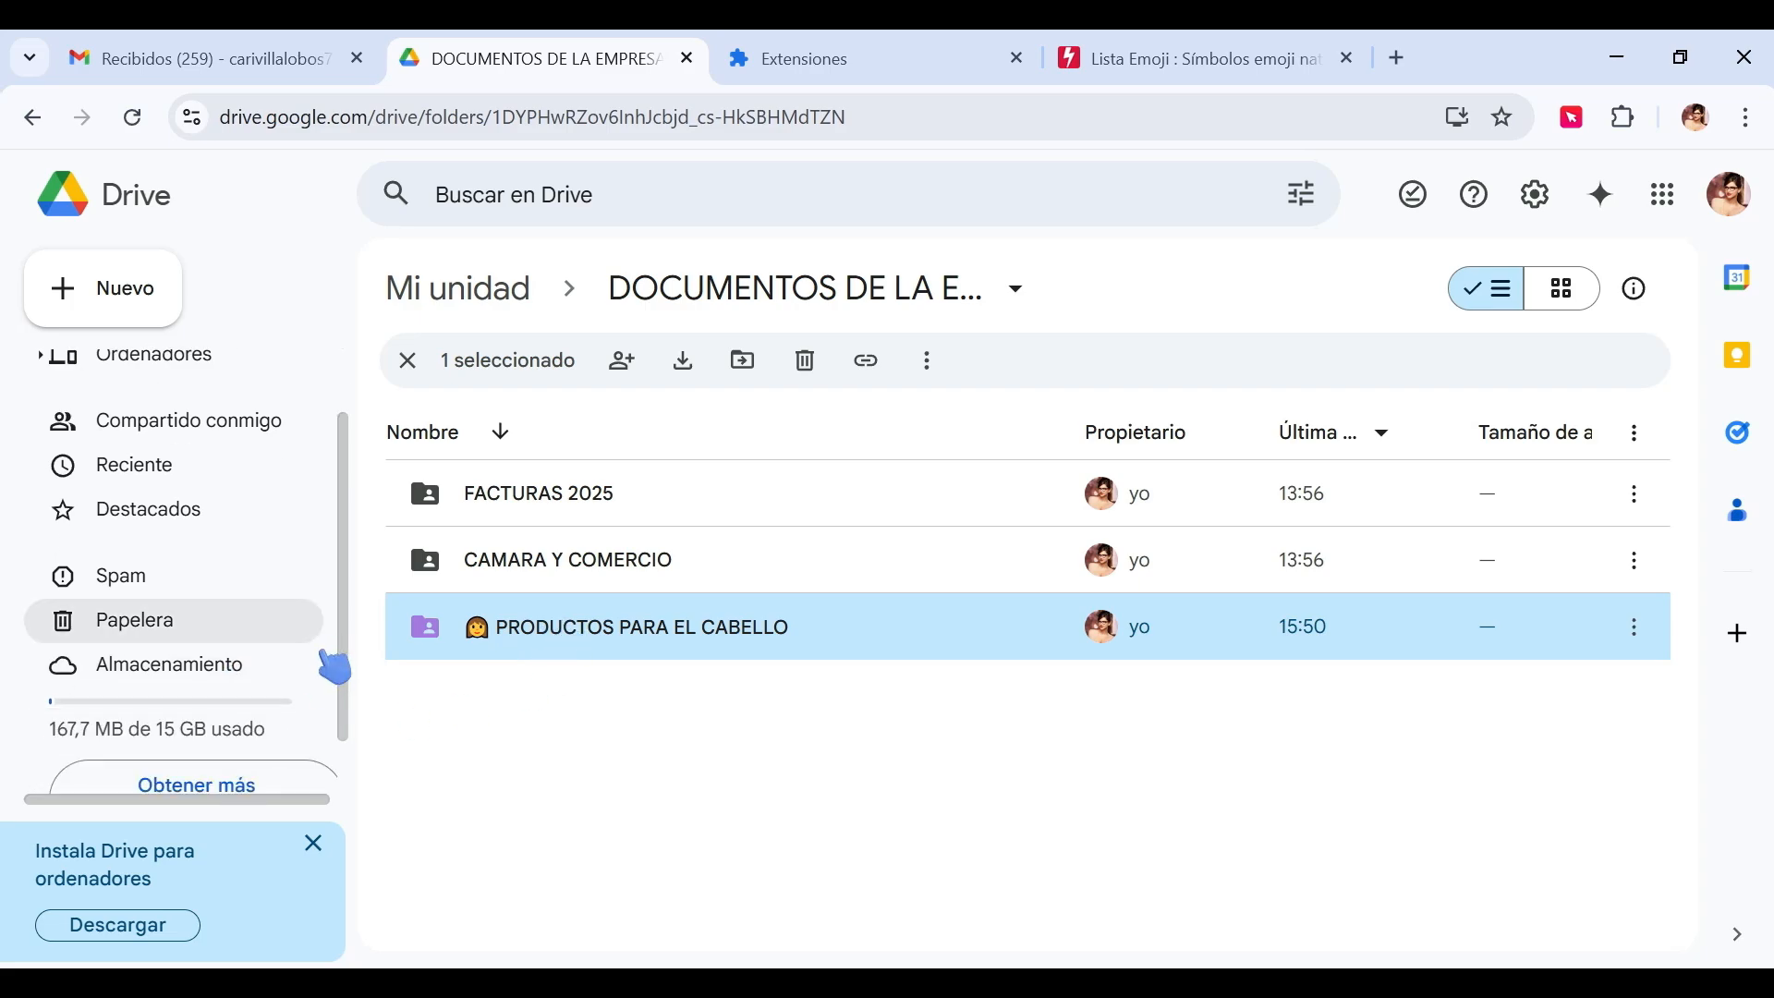